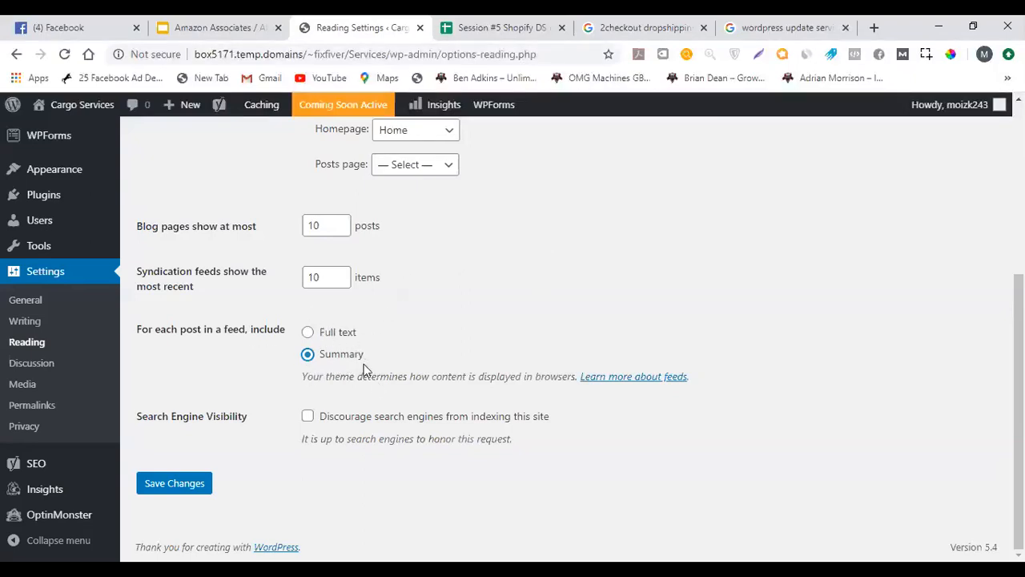
Set each post in a feed to include only the Summary and save the Reading settings
click(308, 333)
click(309, 354)
click(207, 484)
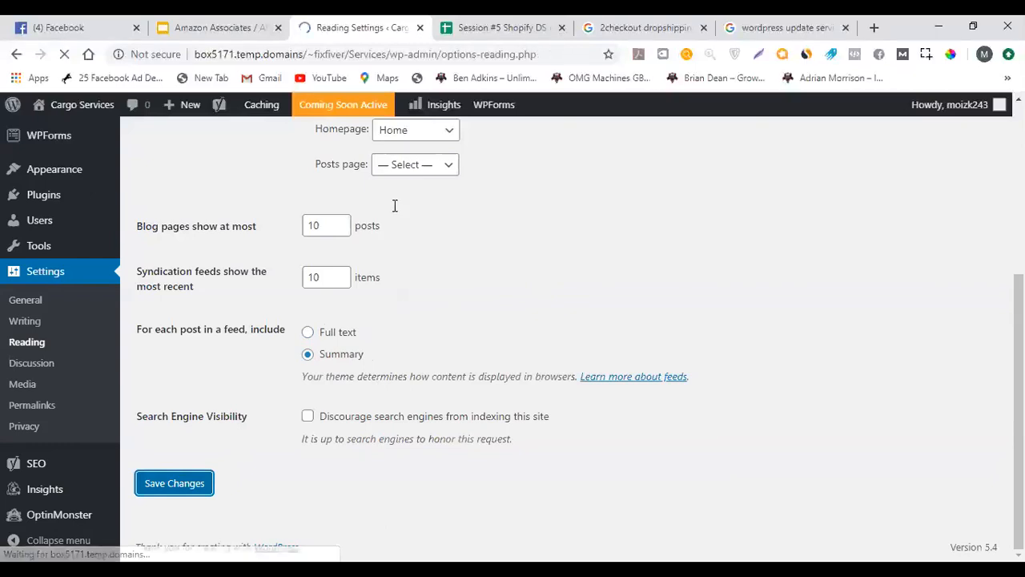
scroll(448, 240, down, 4)
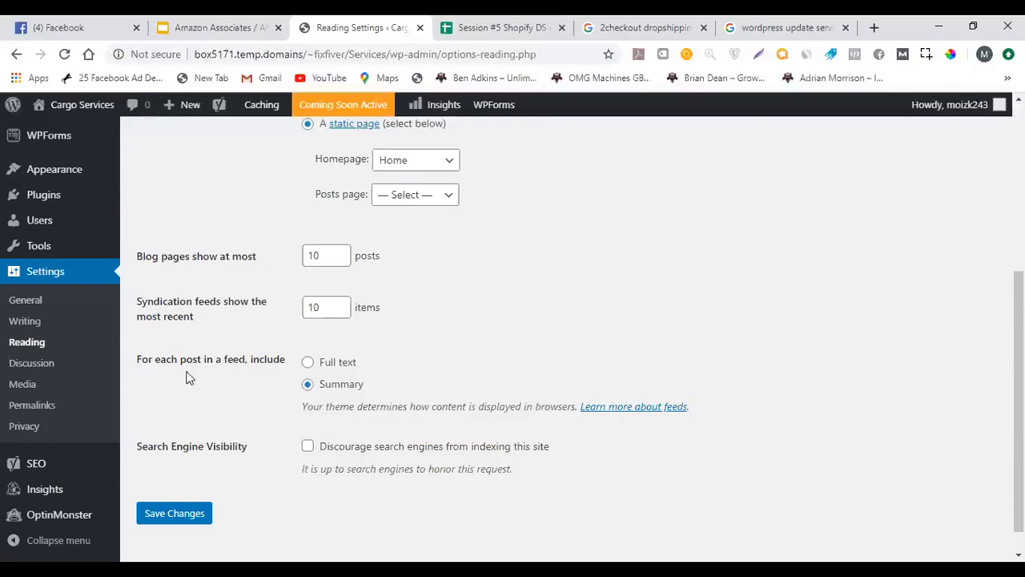
click(324, 391)
click(173, 514)
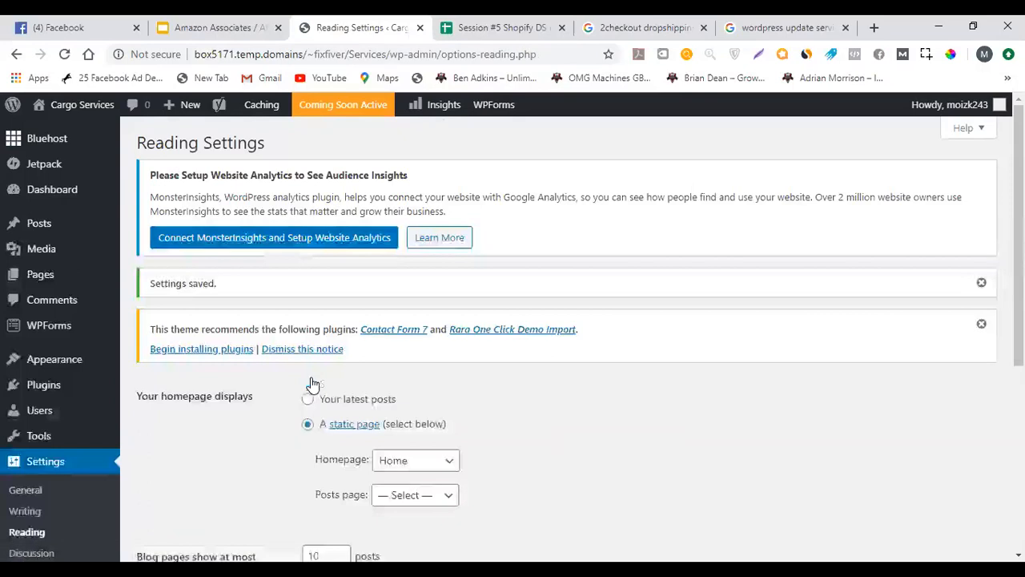
scroll(318, 292, down, 1)
scroll(312, 286, down, 4)
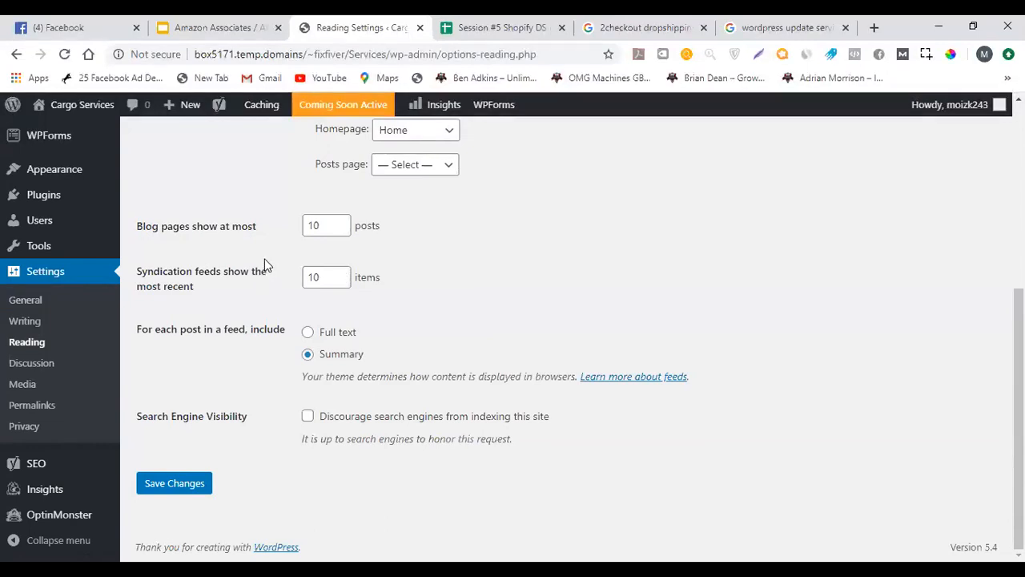
scroll(225, 259, up, 3)
scroll(227, 255, down, 3)
Switch to the Google Slides deck, present the Reading Settings slide, advance to Reading Settings - 2, and exit the presentation
click(227, 24)
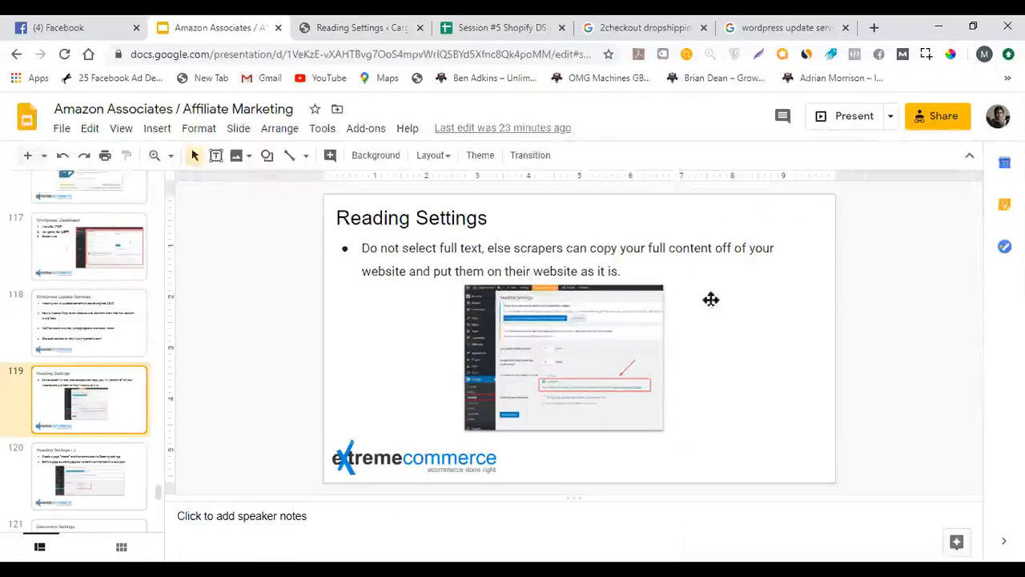
click(843, 128)
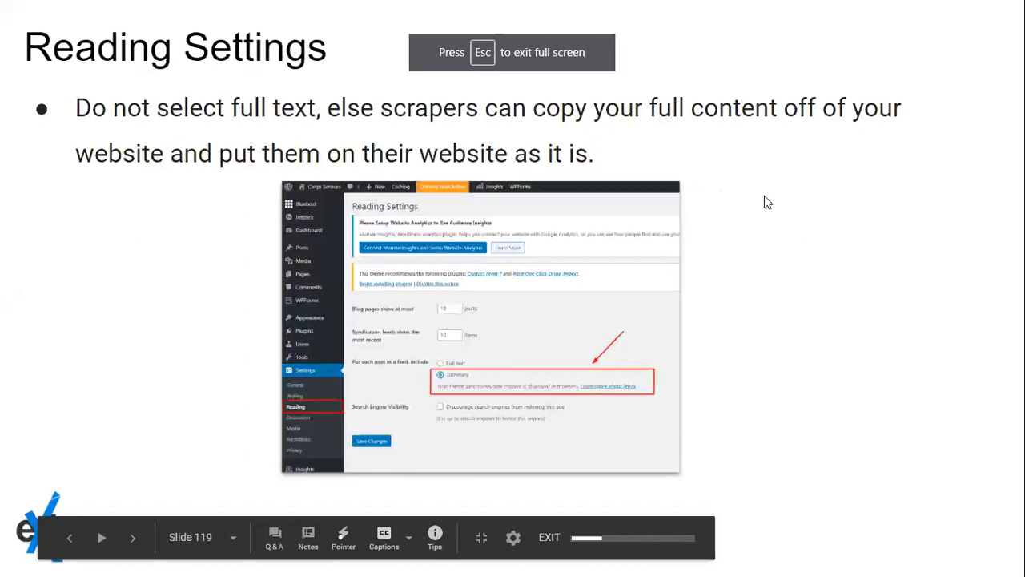
click(764, 196)
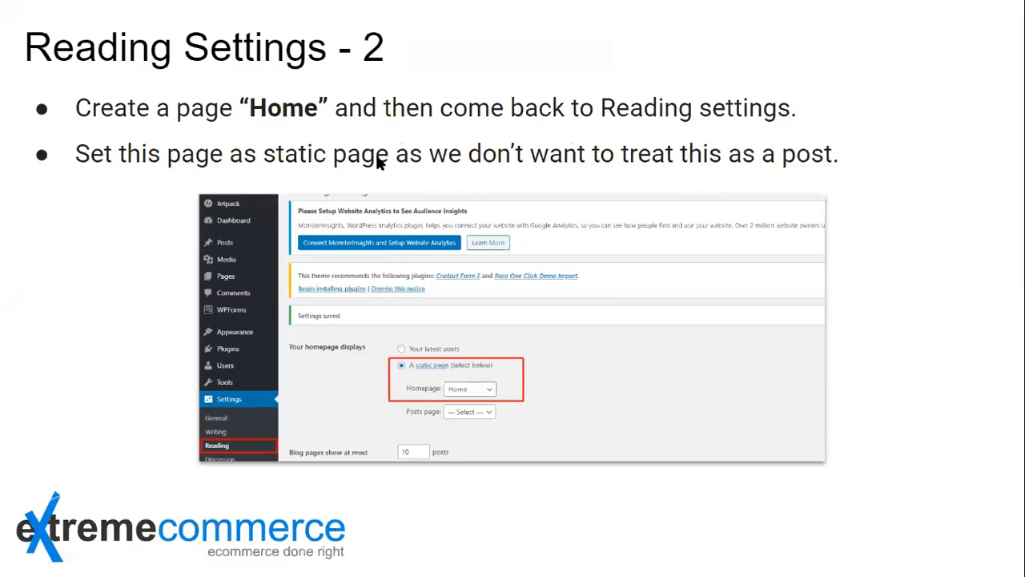
key(Escape)
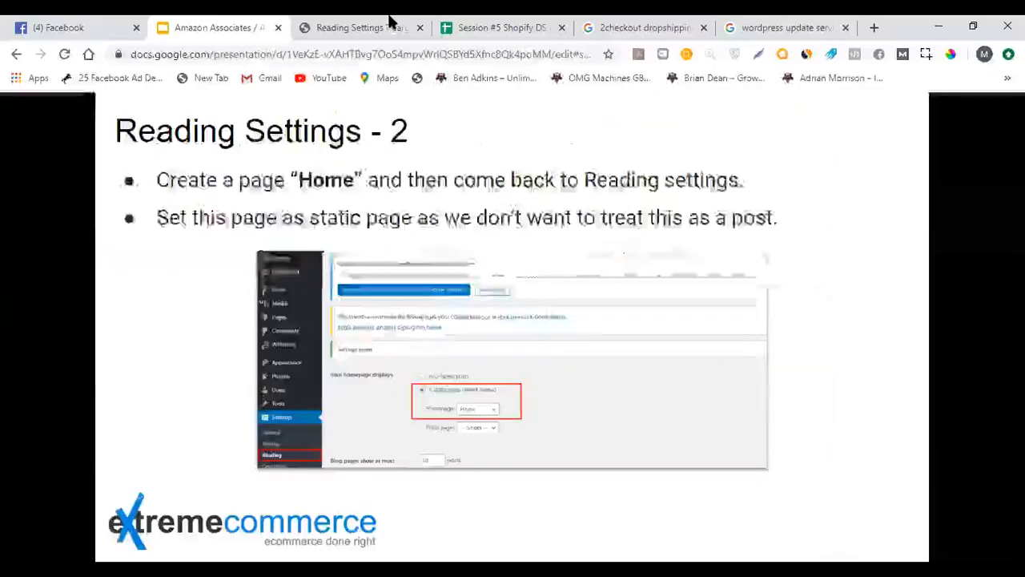
Switch back to the WordPress Reading Settings tab and open the list of all pages in a new tab
click(376, 27)
scroll(504, 245, down, 1)
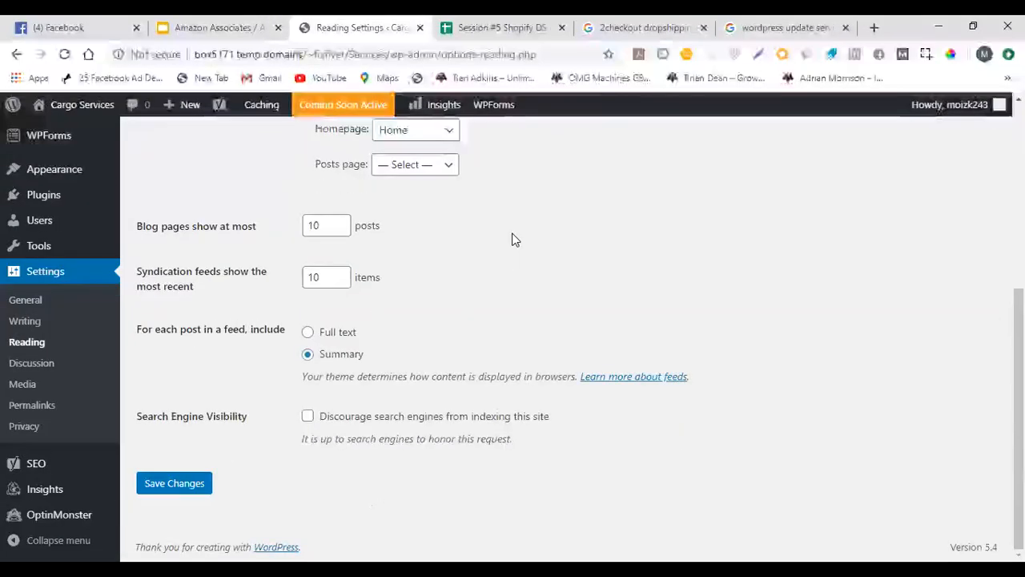
scroll(516, 241, up, 4)
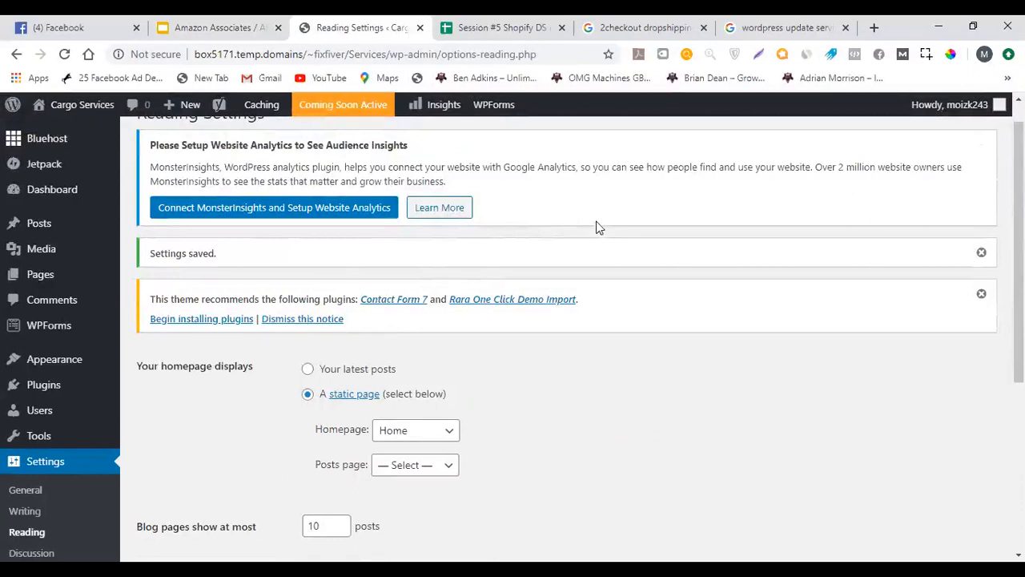
mouse_move(82, 278)
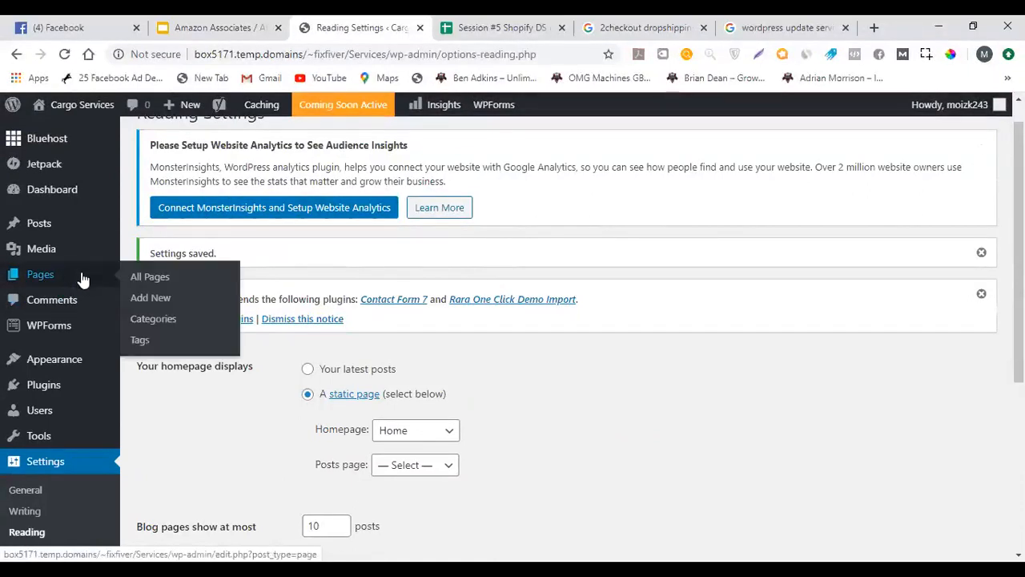
middle_click(153, 277)
click(214, 26)
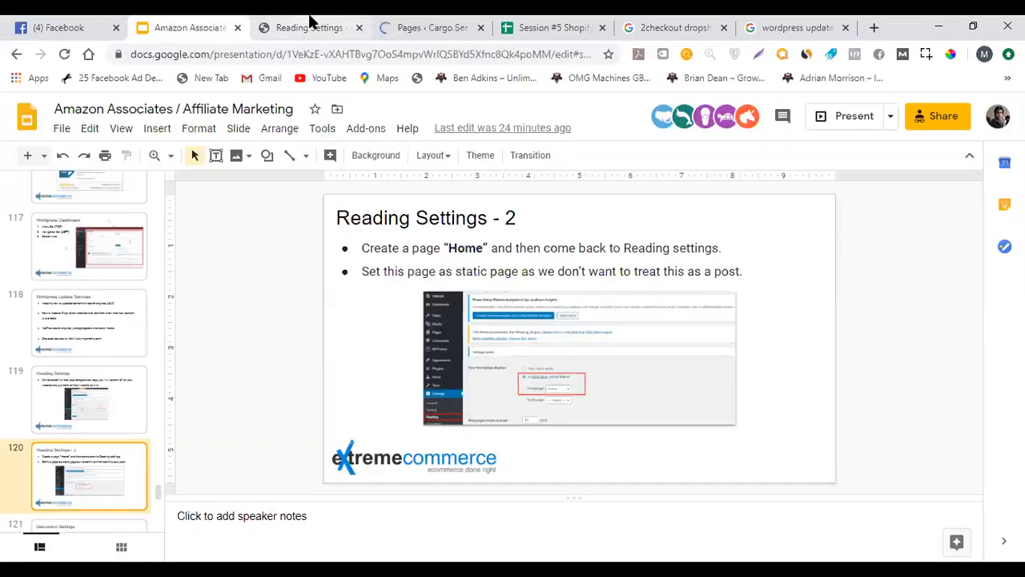
click(424, 27)
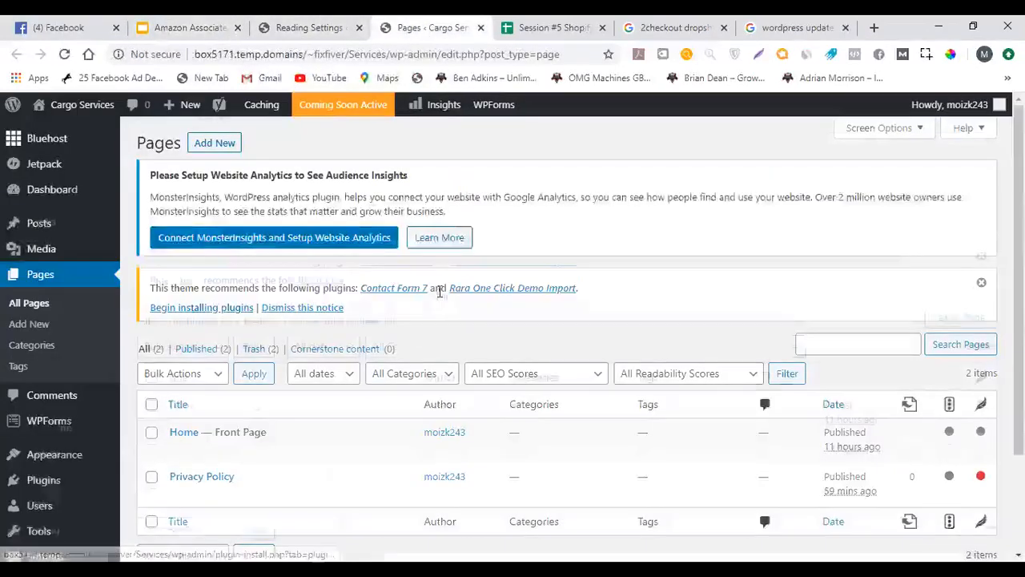
scroll(228, 333, down, 2)
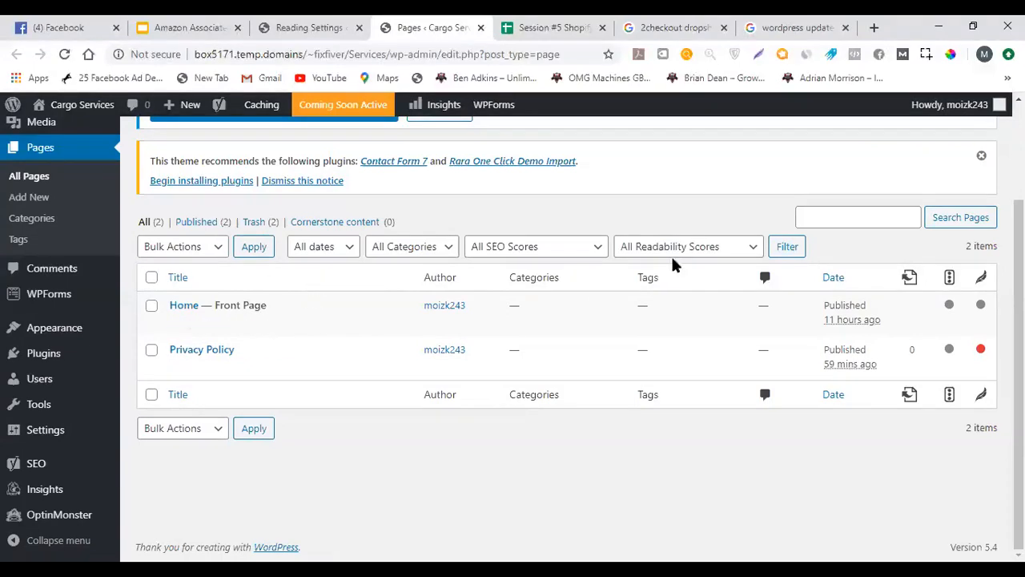
scroll(872, 202, up, 1)
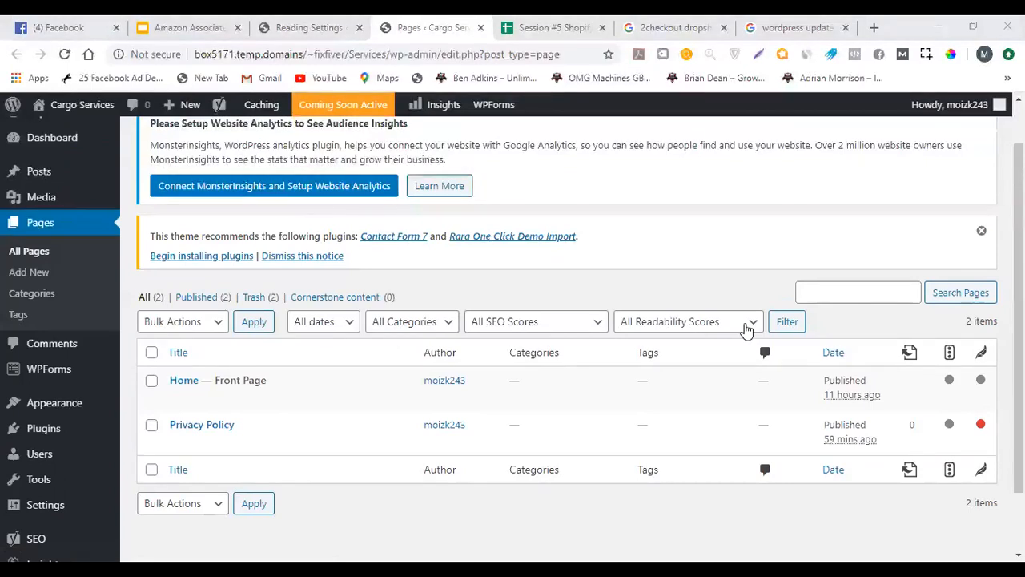
scroll(745, 328, up, 1)
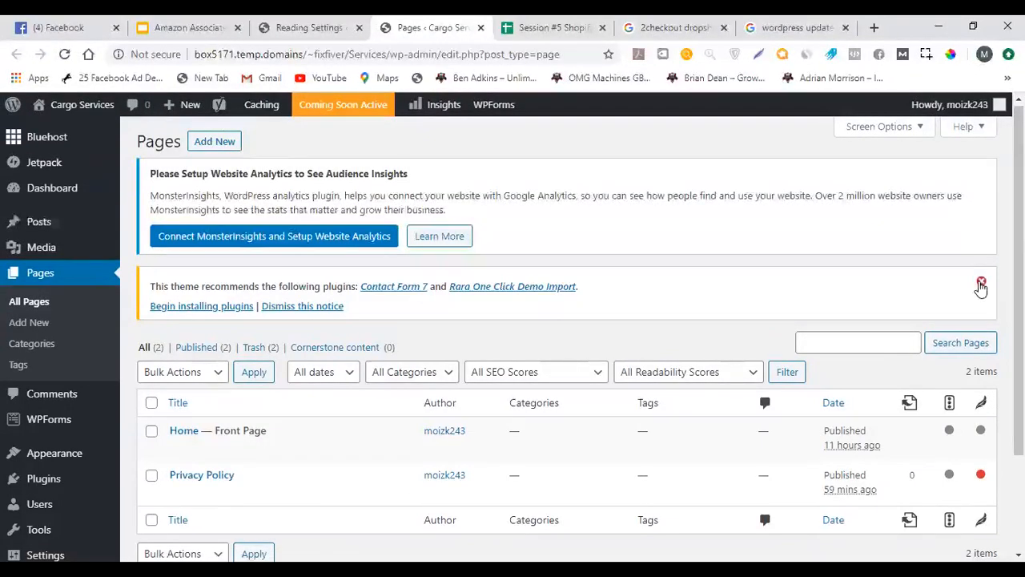
Dismiss the recommended plugins notice, start a new page, and title it Home
click(981, 281)
click(231, 142)
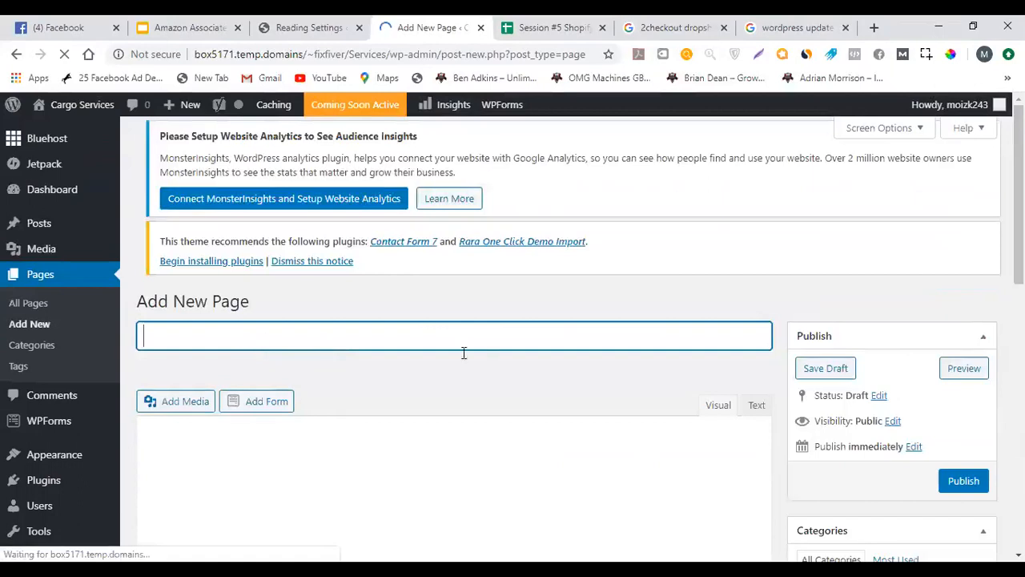
scroll(423, 337, down, 3)
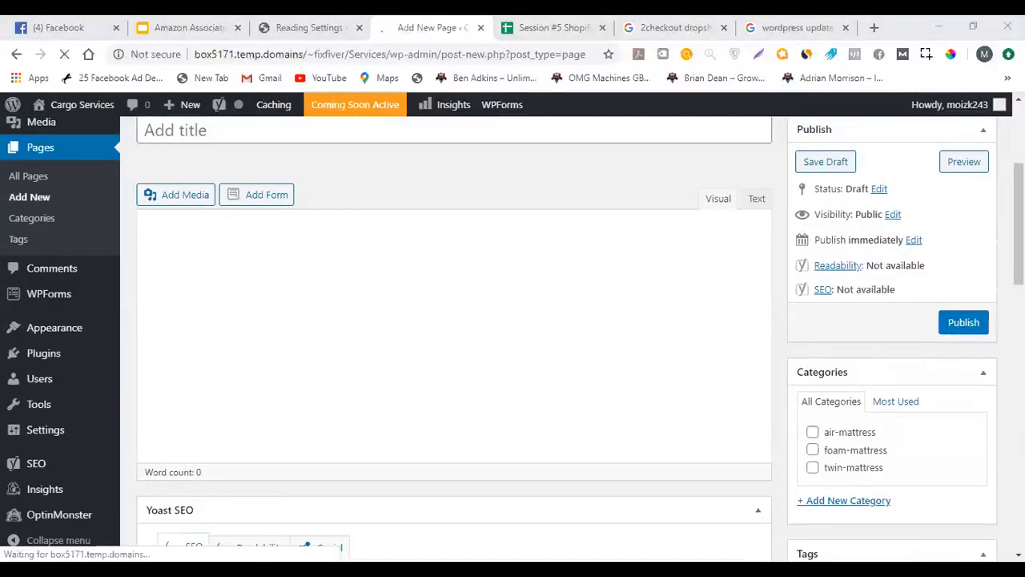
scroll(454, 337, up, 2)
click(360, 302)
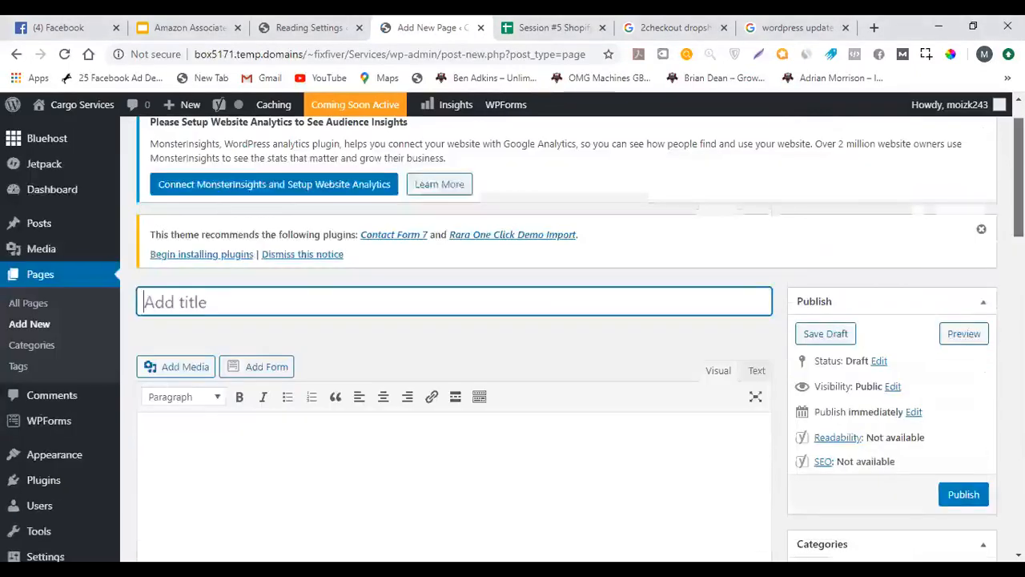
scroll(454, 337, up, 1)
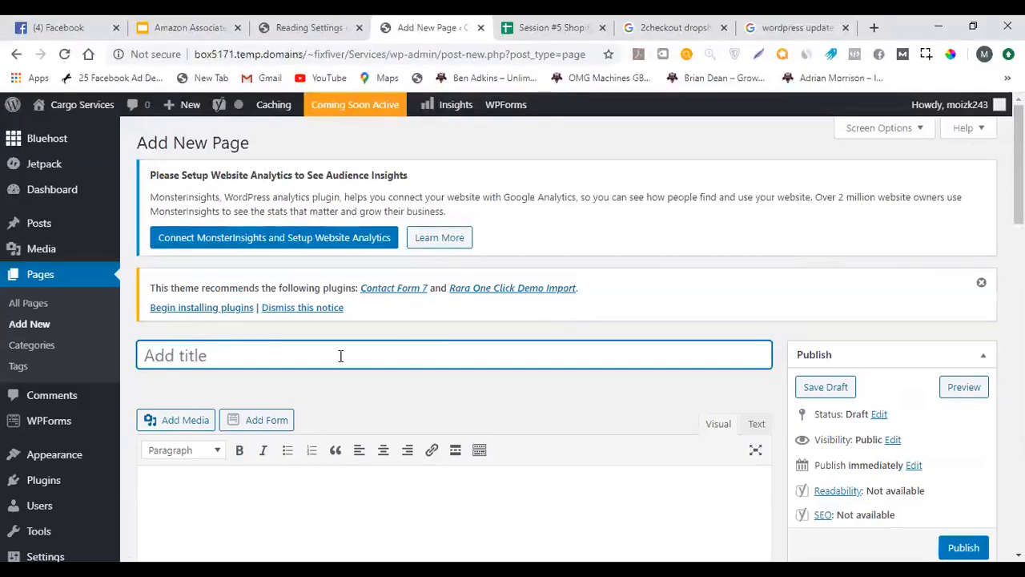
text(Home)
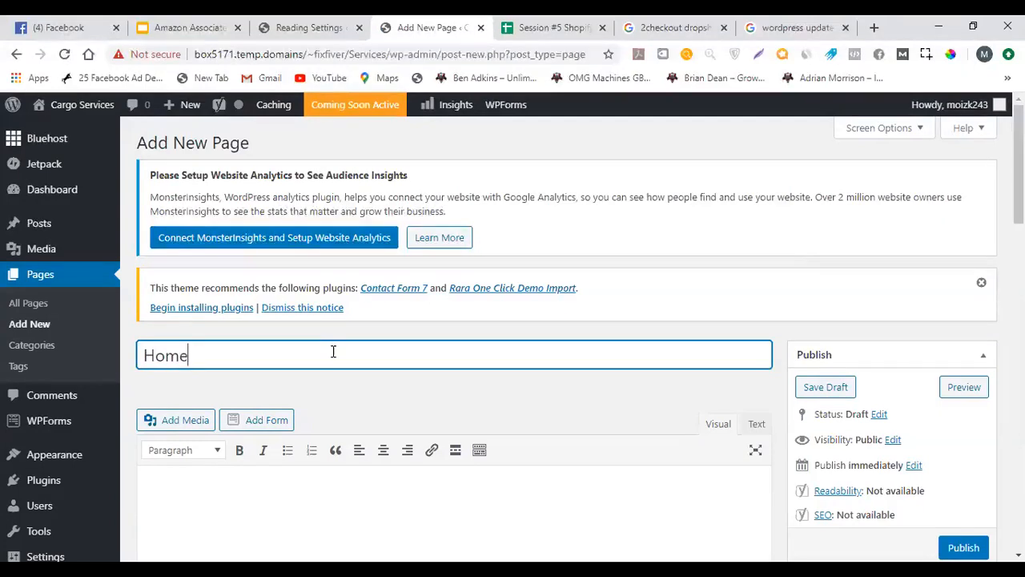
click(732, 293)
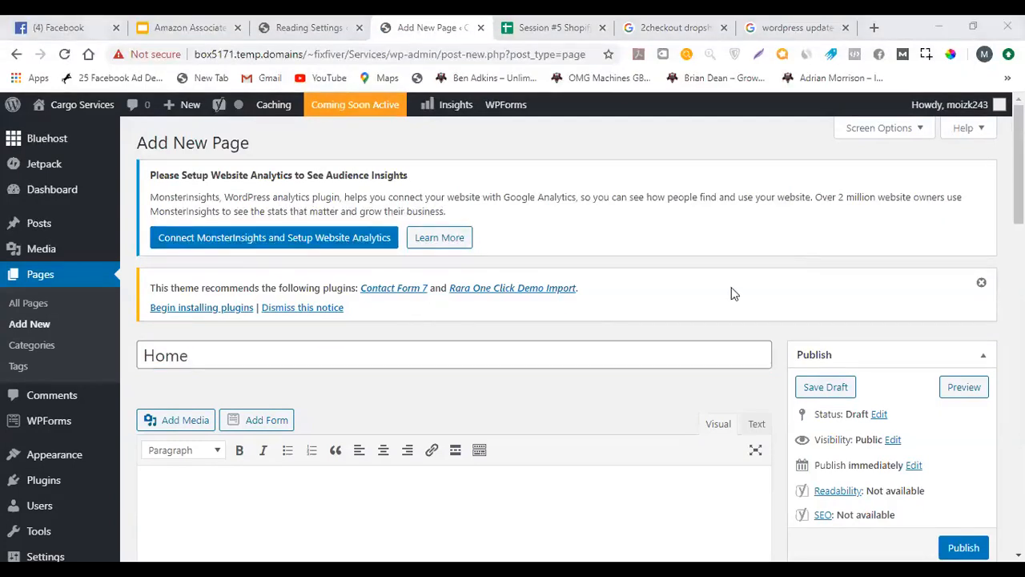
Review the new page's Yoast SEO, Sidebar Layout, Discussion, Slug and Author boxes, and expand the screen options that control them
scroll(955, 489, down, 2)
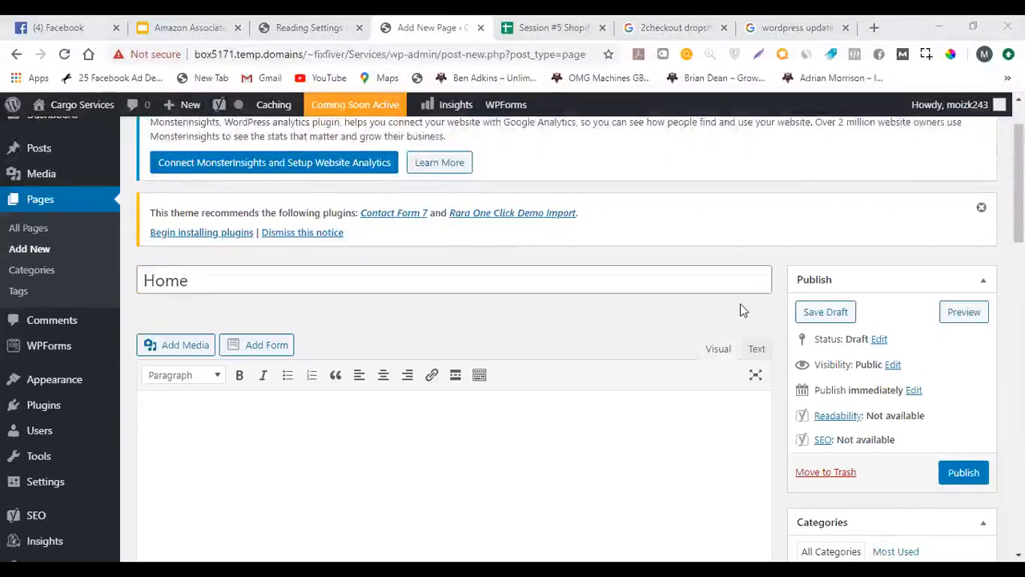
scroll(742, 311, up, 1)
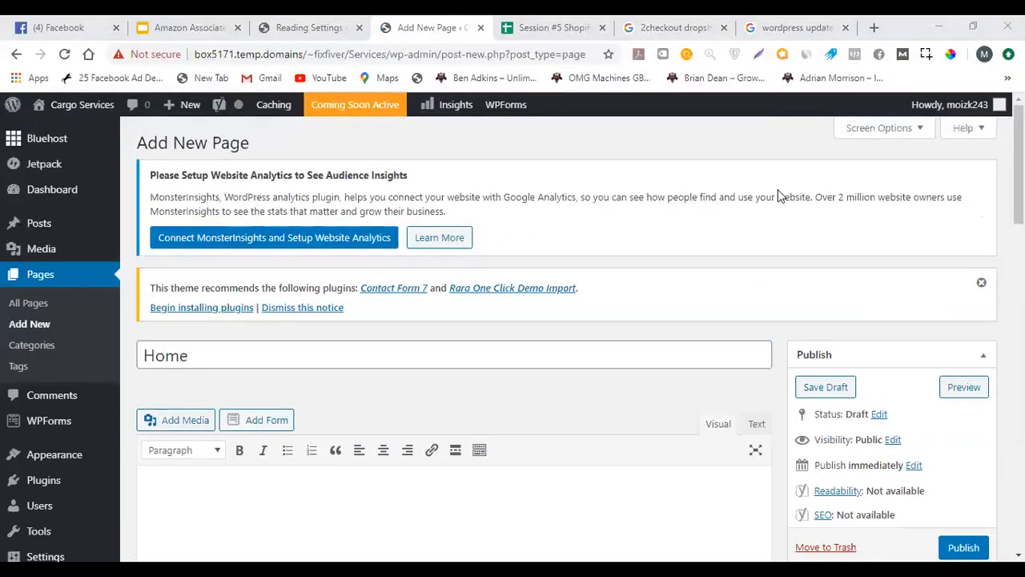
scroll(650, 220, down, 10)
scroll(577, 238, down, 5)
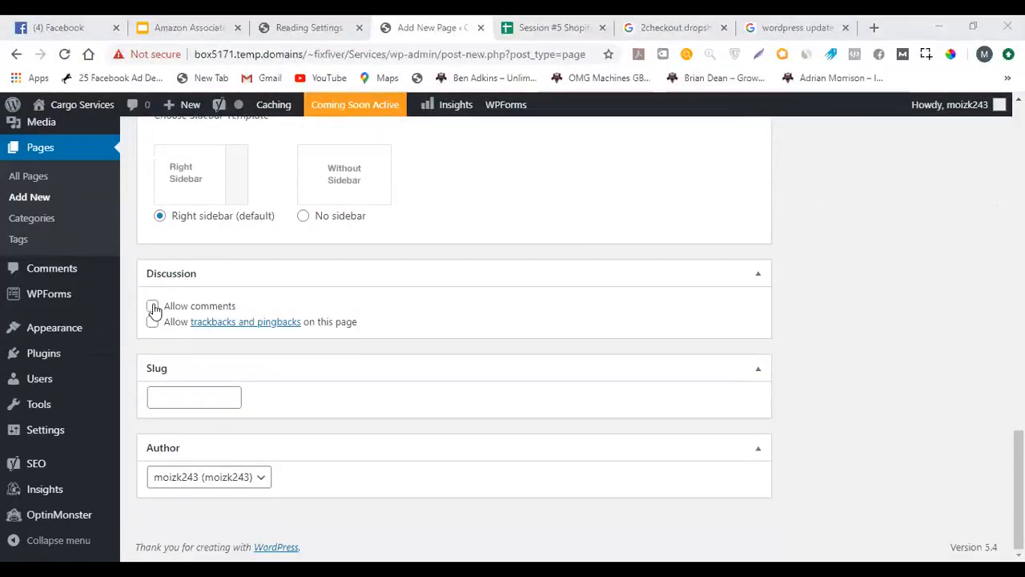
scroll(156, 305, up, 10)
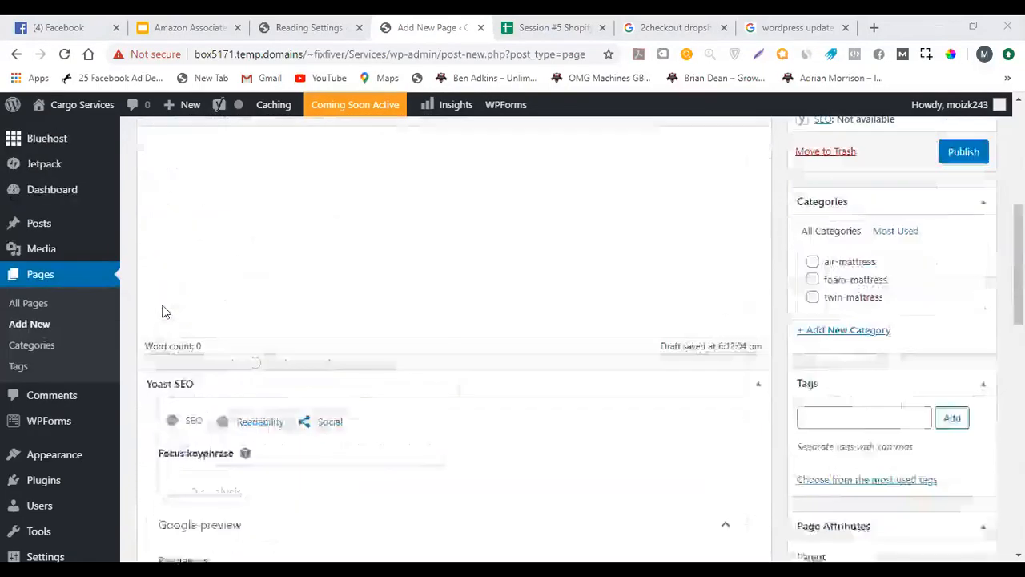
scroll(166, 312, up, 5)
click(878, 130)
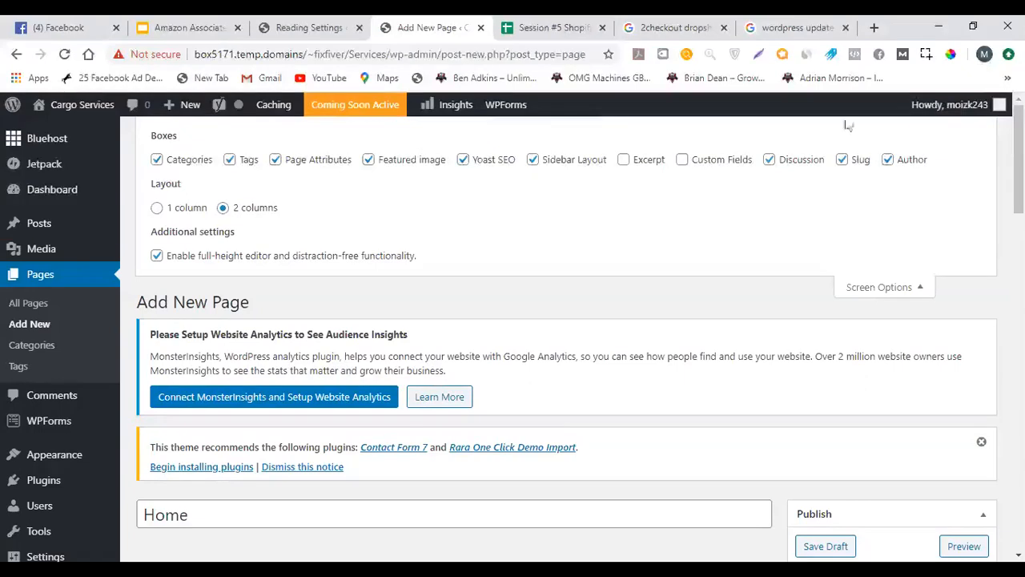
scroll(787, 209, down, 15)
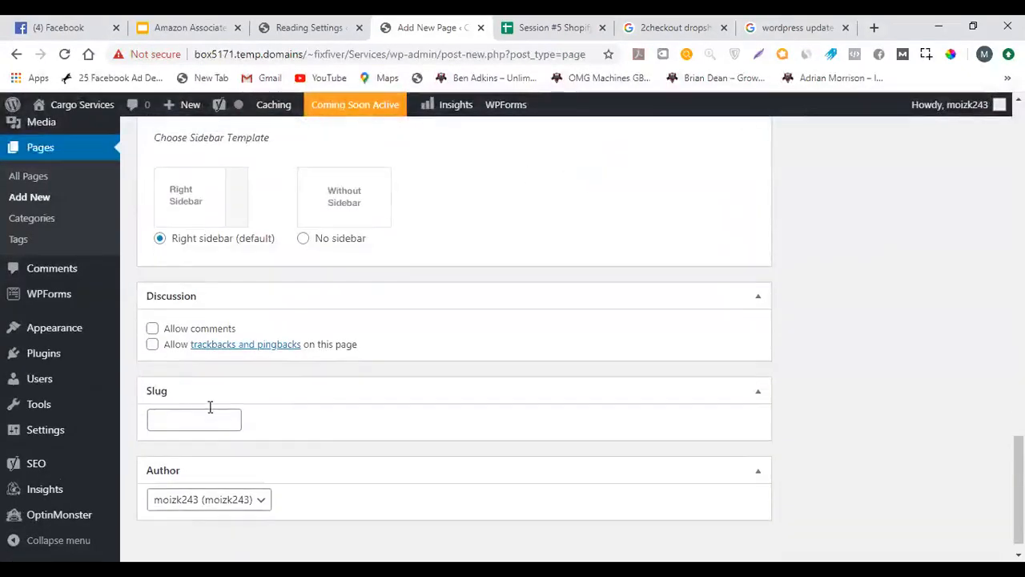
scroll(210, 396, down, 1)
scroll(211, 400, up, 4)
scroll(222, 350, up, 2)
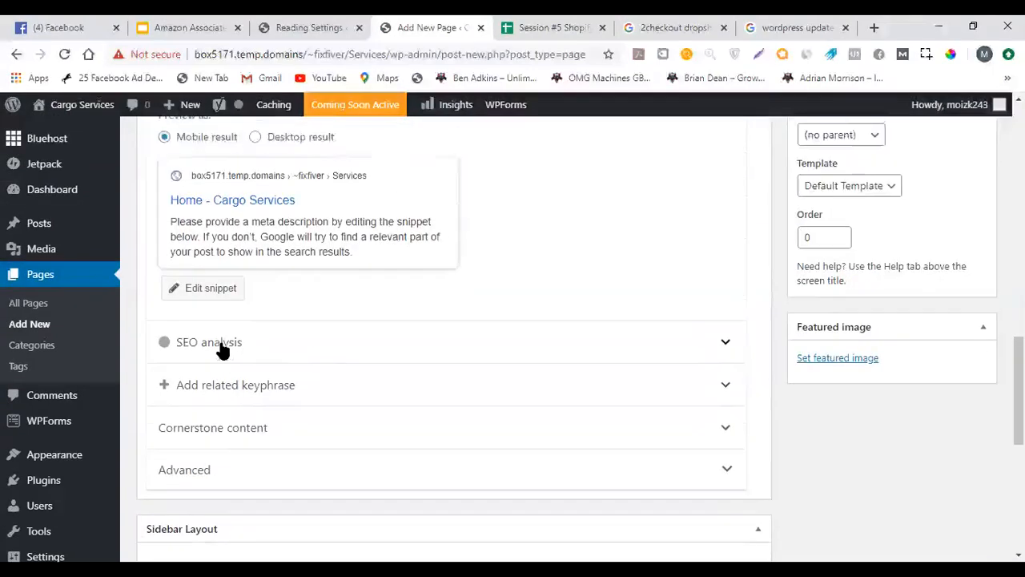
scroll(357, 293, up, 4)
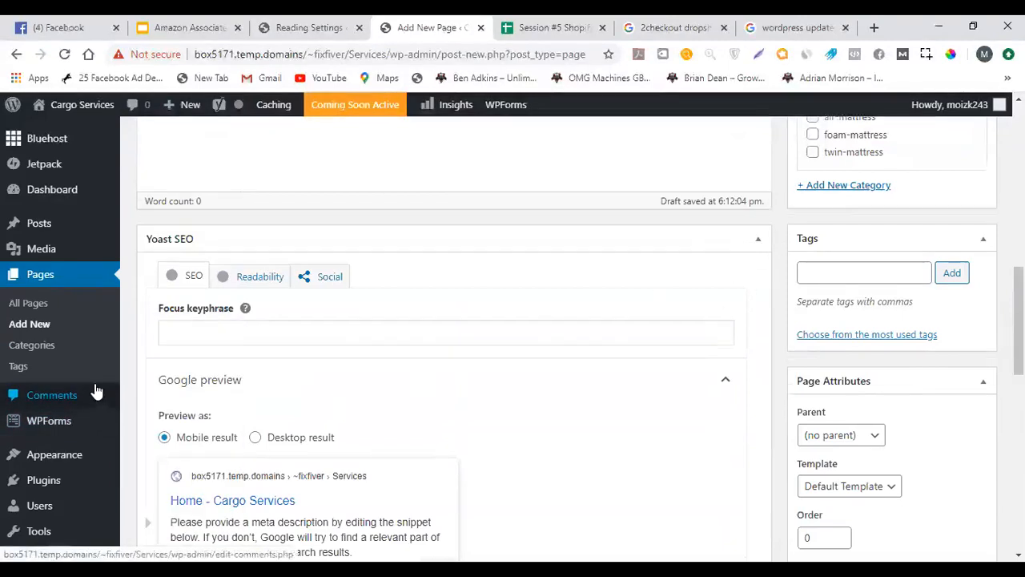
Leave the new page editor without saving and open the Reading settings at the homepage display option
scroll(88, 376, down, 2)
mouse_move(80, 358)
scroll(79, 358, down, 1)
mouse_move(76, 426)
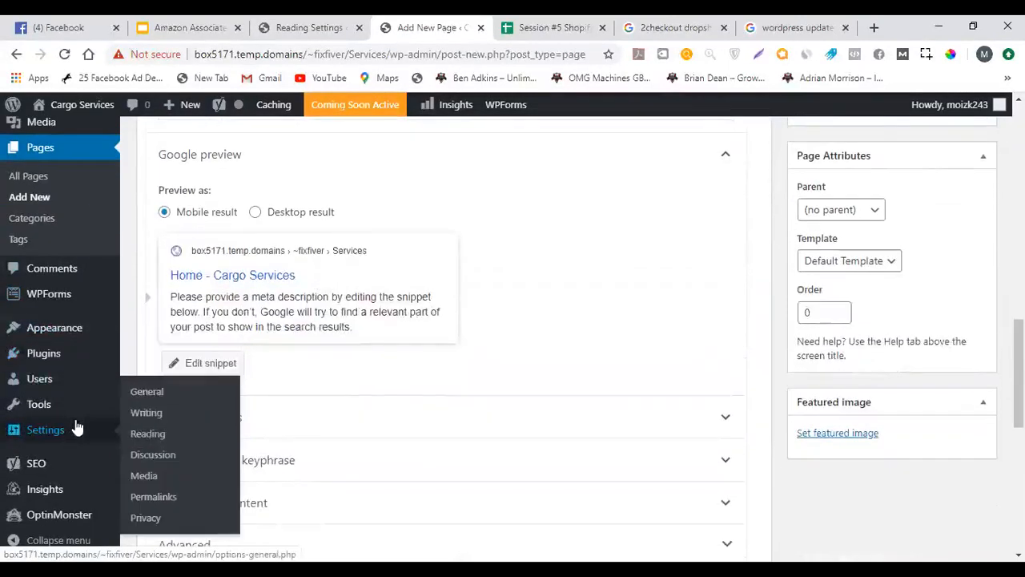
click(199, 438)
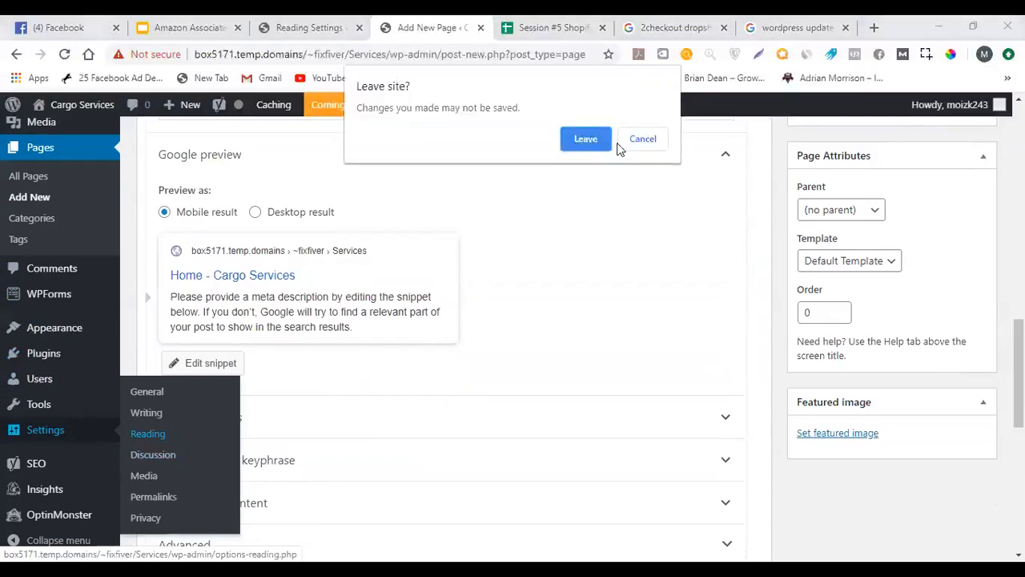
click(586, 139)
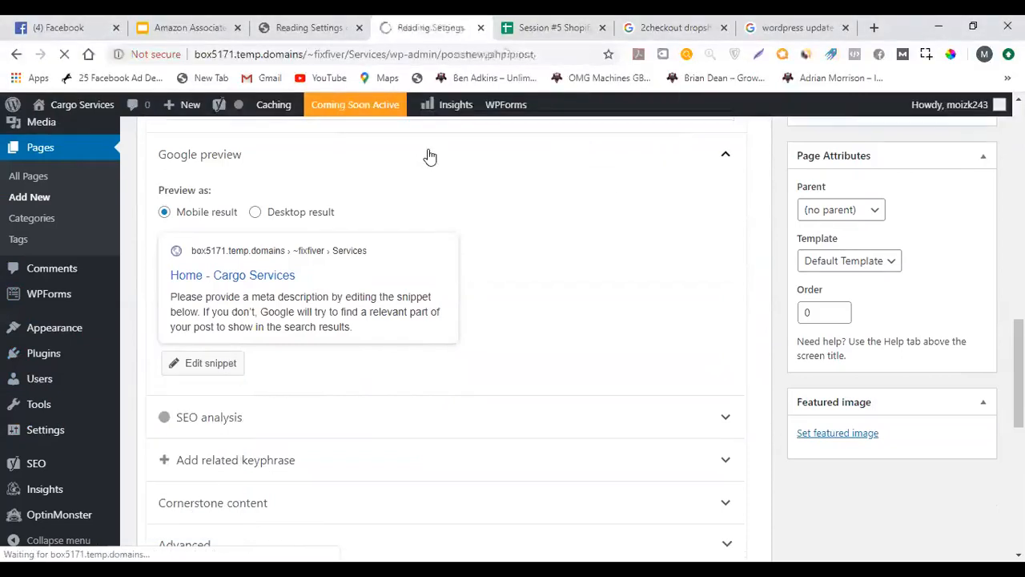
scroll(502, 276, down, 2)
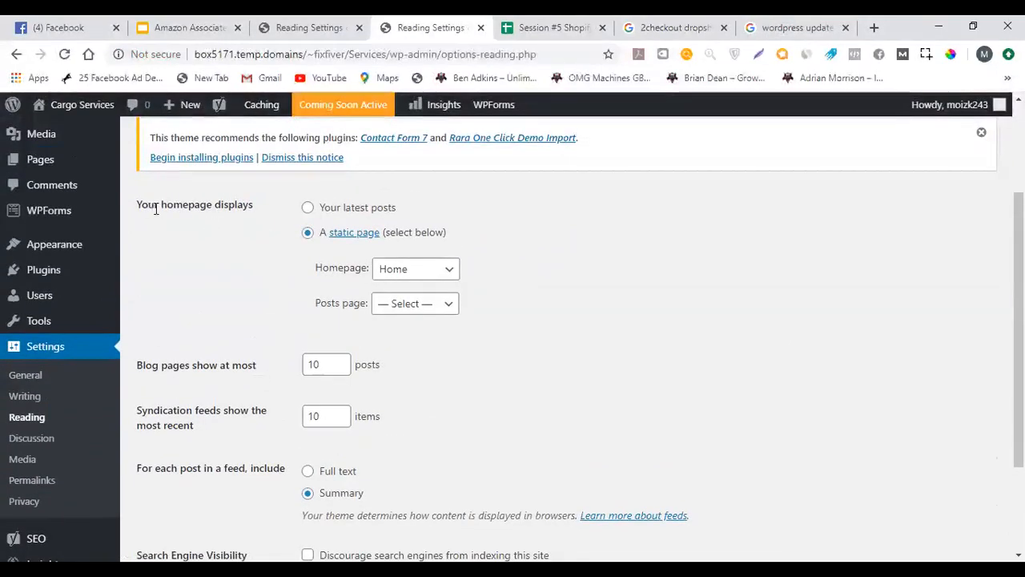
drag(149, 205, 248, 202)
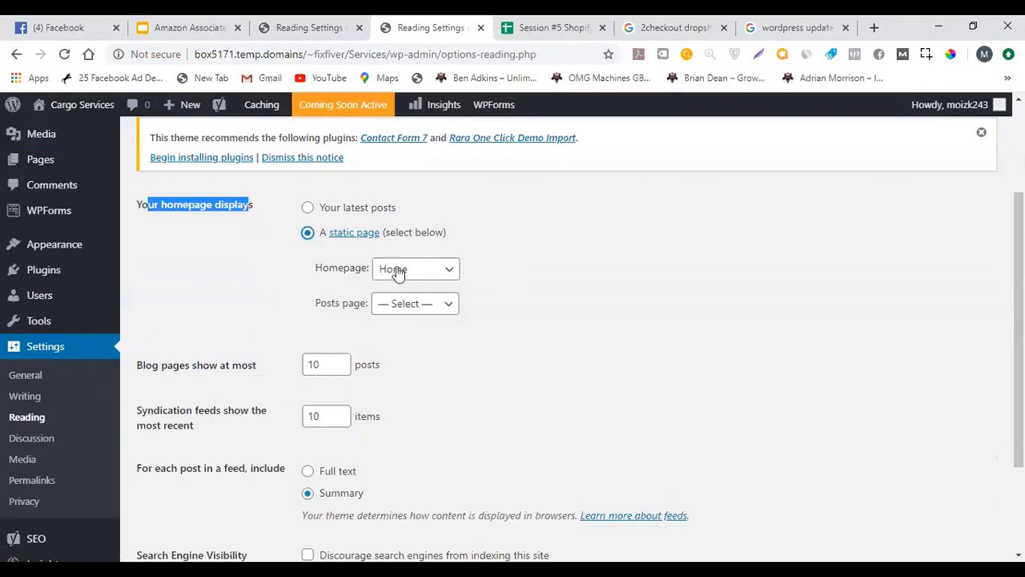
Choose the Home page as the static homepage and save the Reading settings
click(361, 269)
click(424, 272)
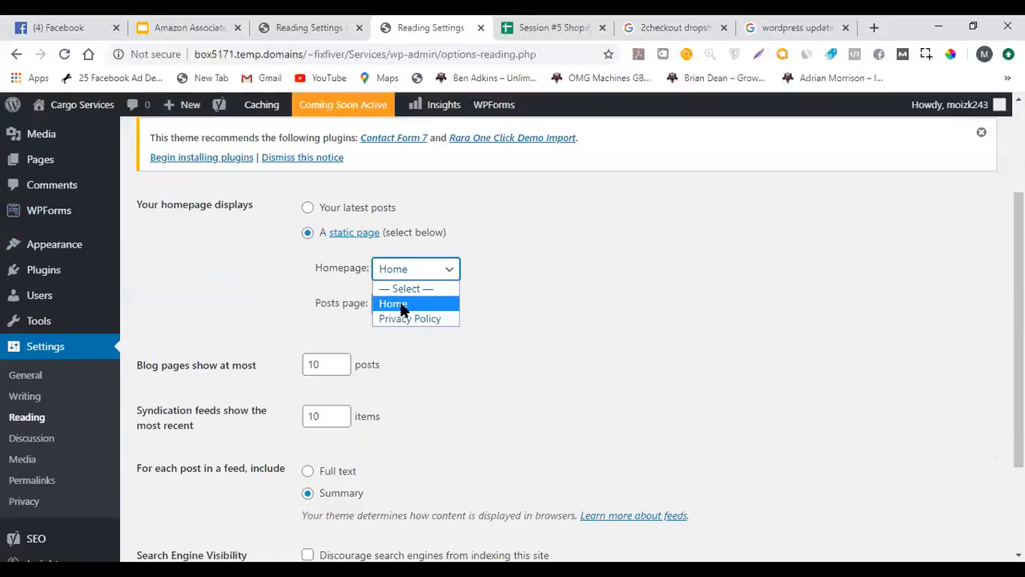
click(403, 305)
scroll(515, 375, down, 2)
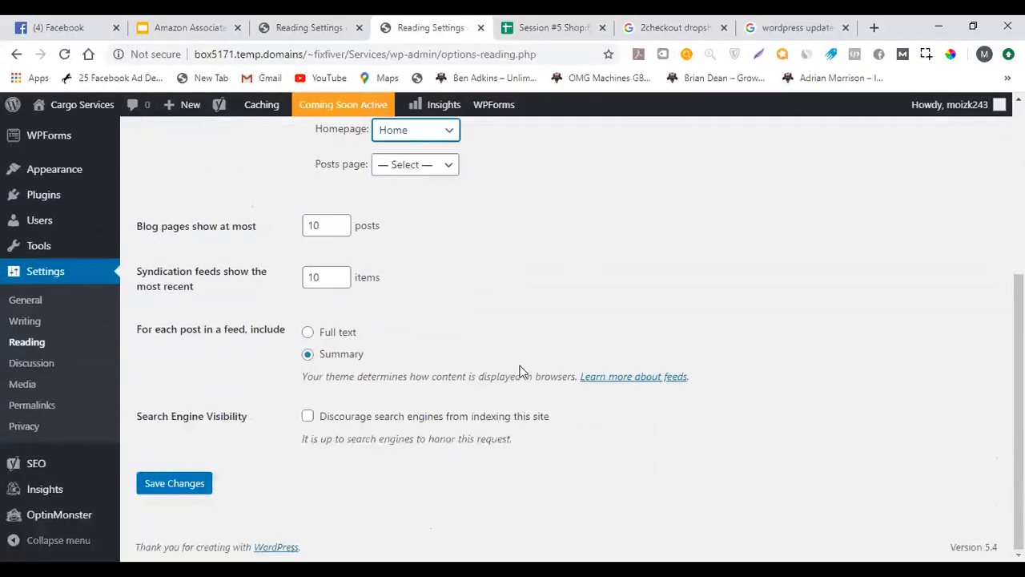
click(175, 483)
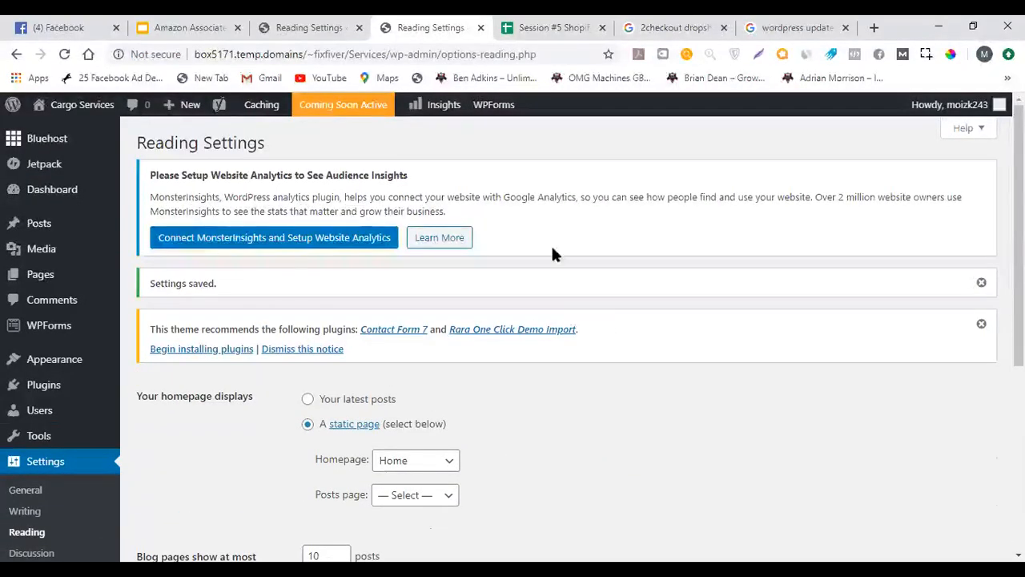
Switch to the Amazon Associates slide deck in Google Slides and present the Discussion Settings slide
click(313, 24)
scroll(517, 292, down, 2)
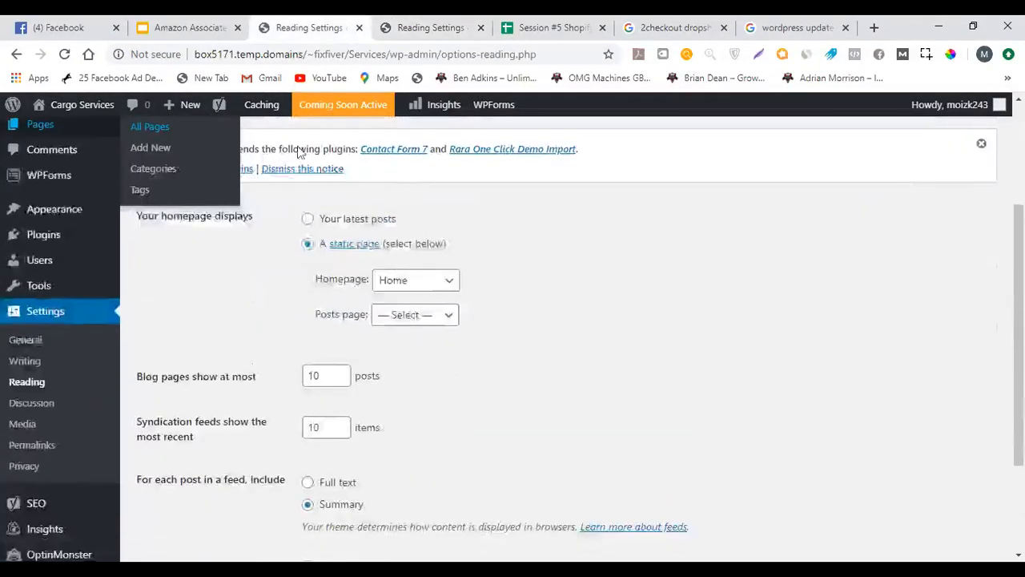
scroll(516, 293, up, 1)
click(183, 28)
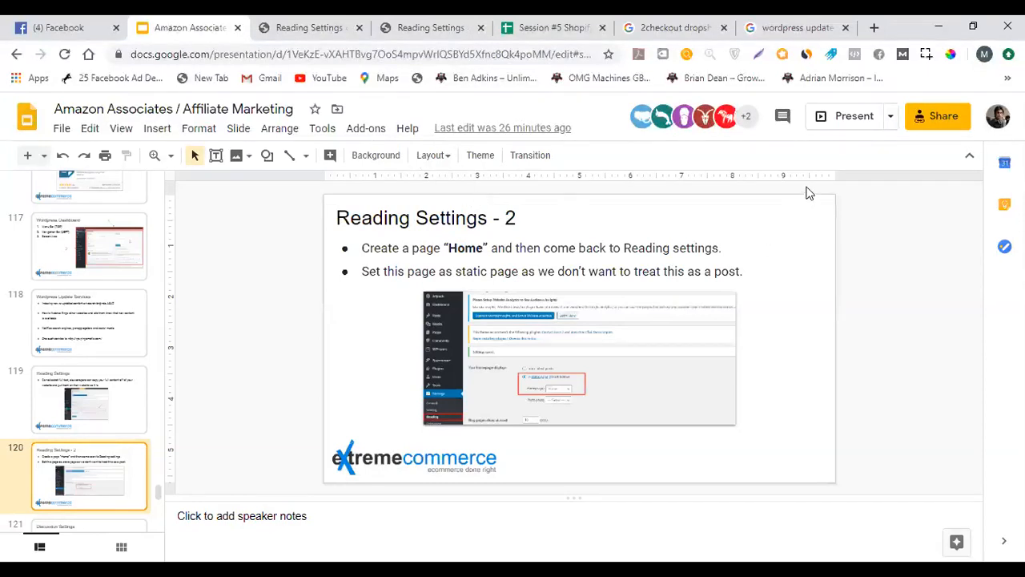
click(848, 127)
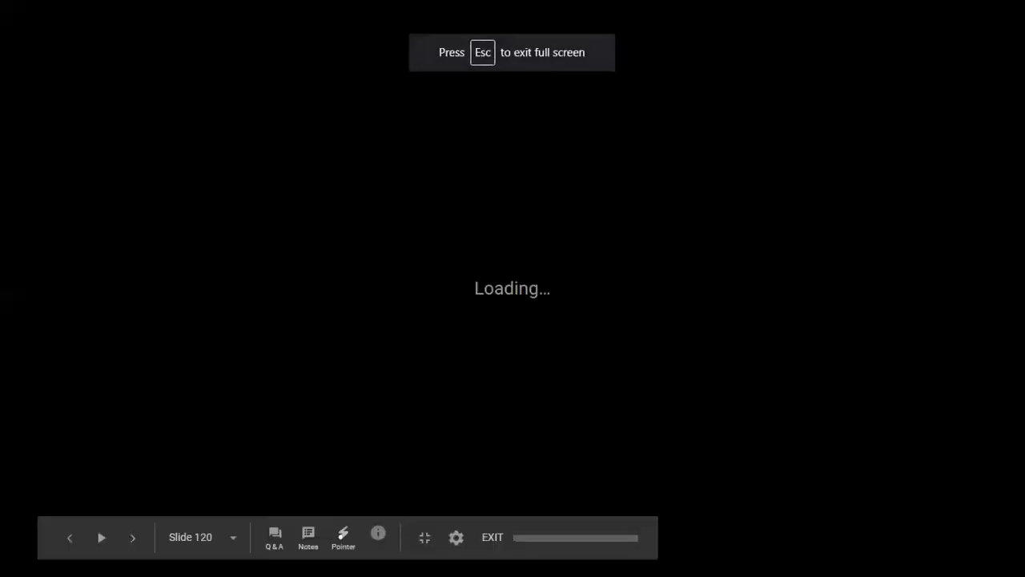
key(Right)
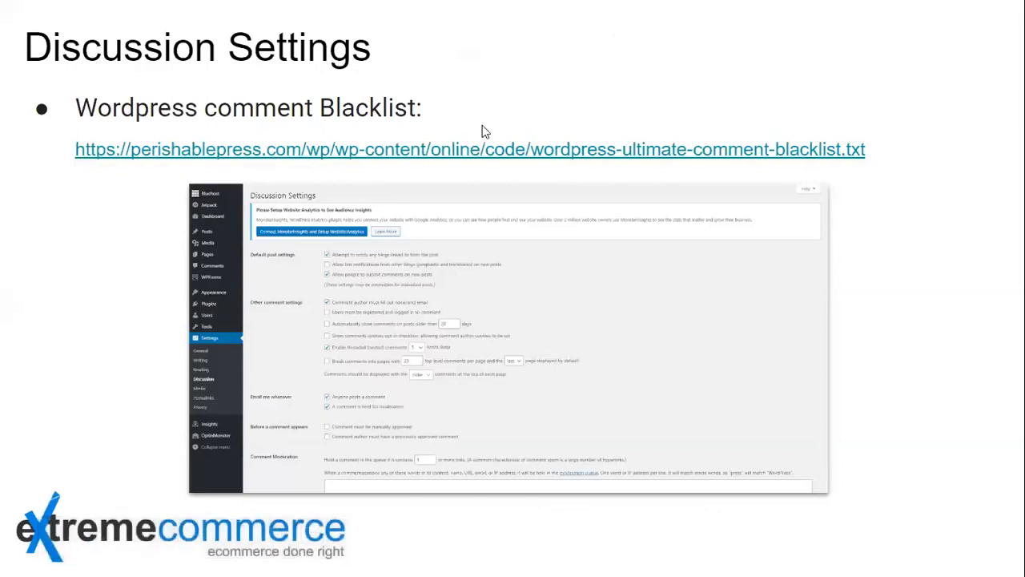
key(Escape)
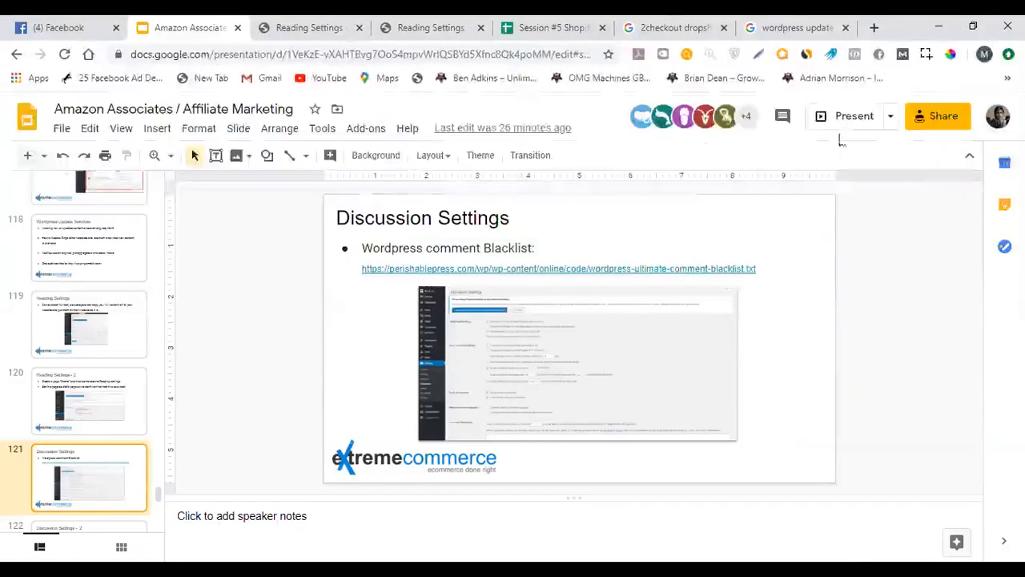
click(851, 122)
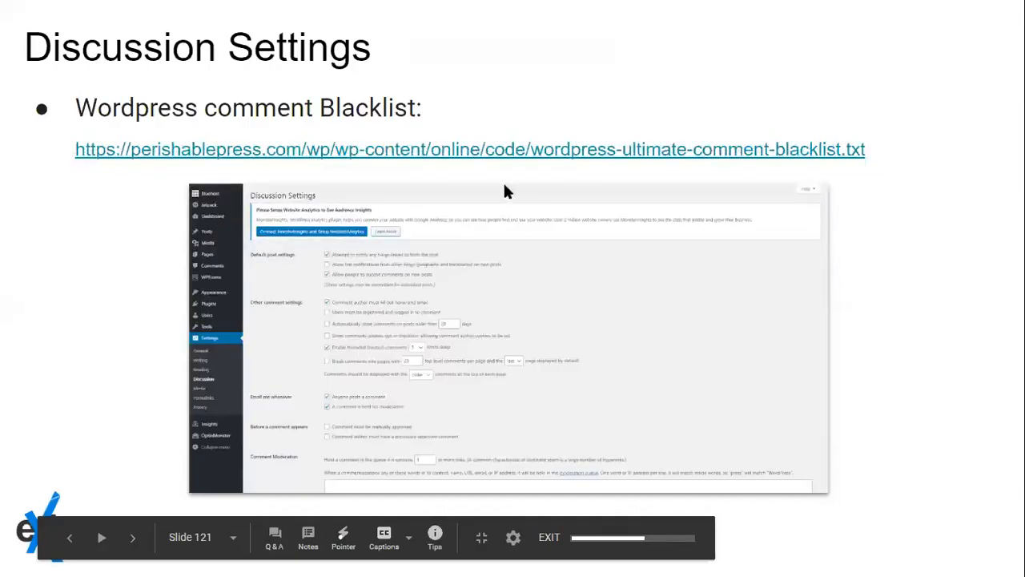
key(Escape)
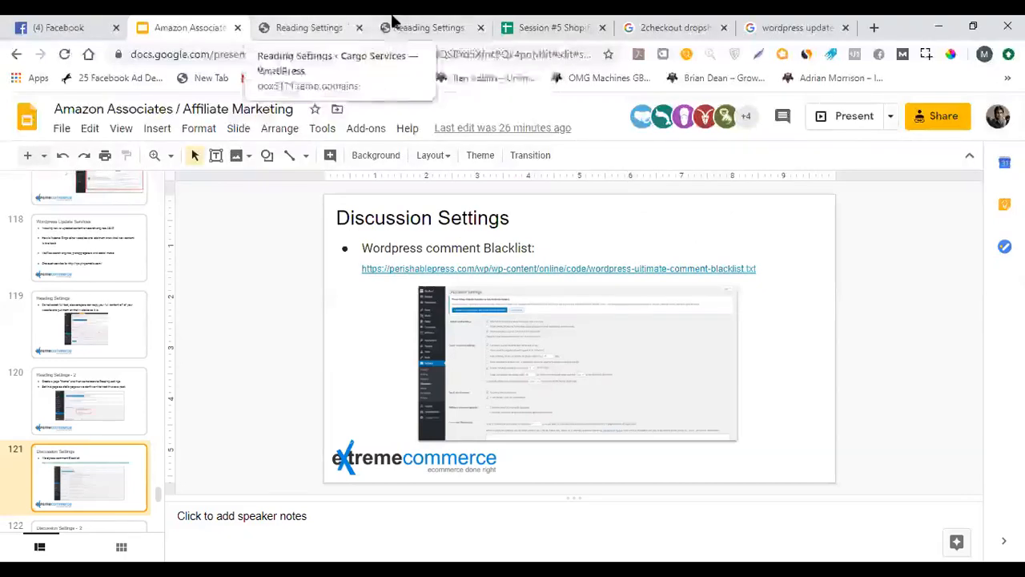
Return to the WordPress admin, open the Discussion settings, and look over the default post and comment options
click(355, 29)
scroll(72, 373, down, 3)
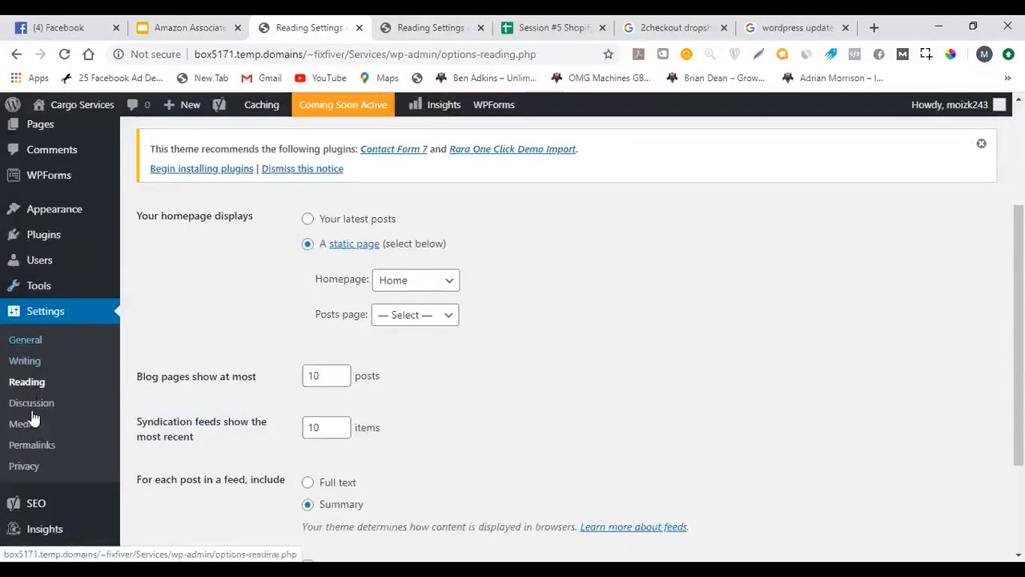
click(35, 407)
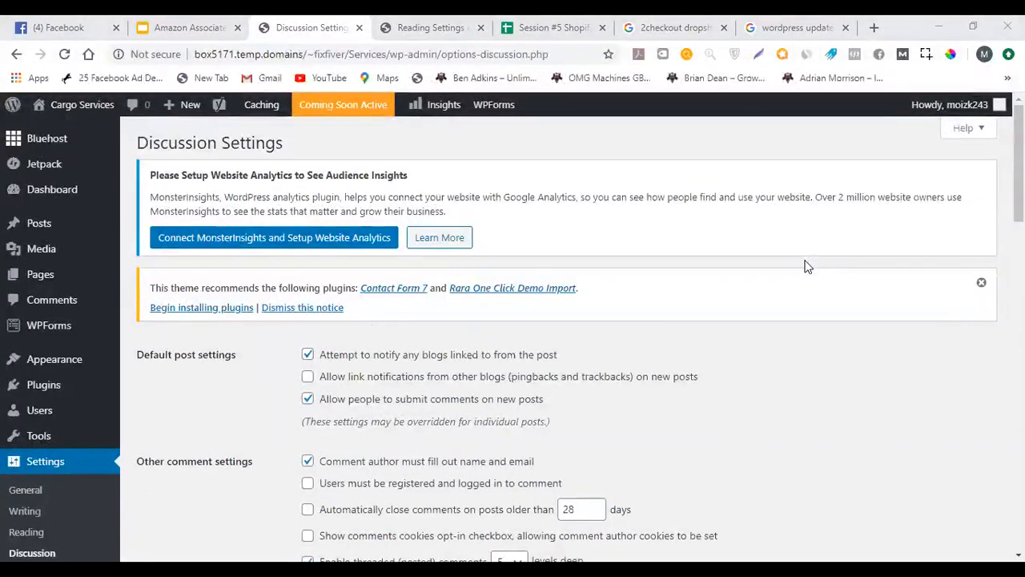
scroll(652, 275, down, 3)
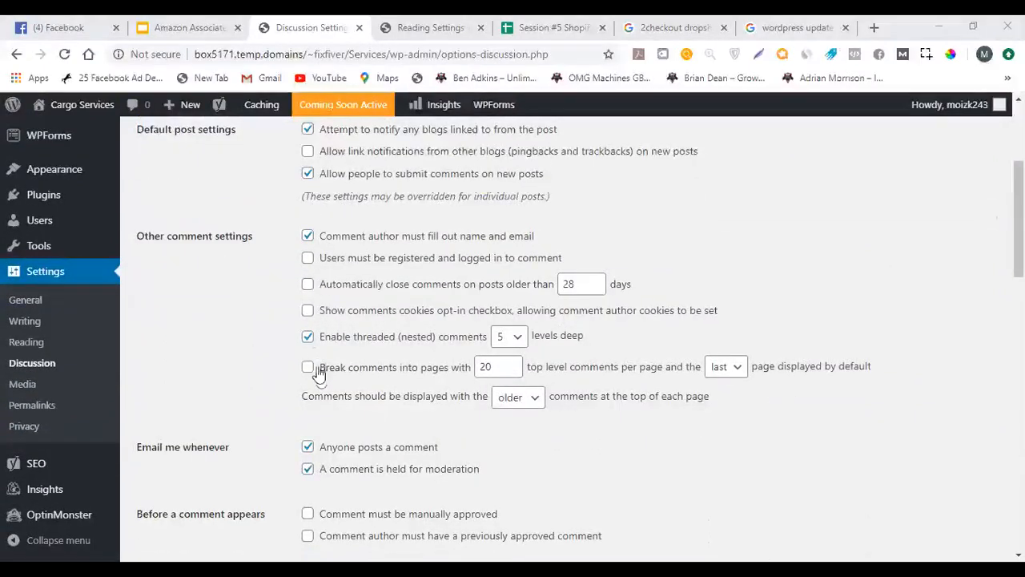
scroll(332, 376, down, 1)
scroll(332, 375, down, 2)
scroll(332, 368, up, 4)
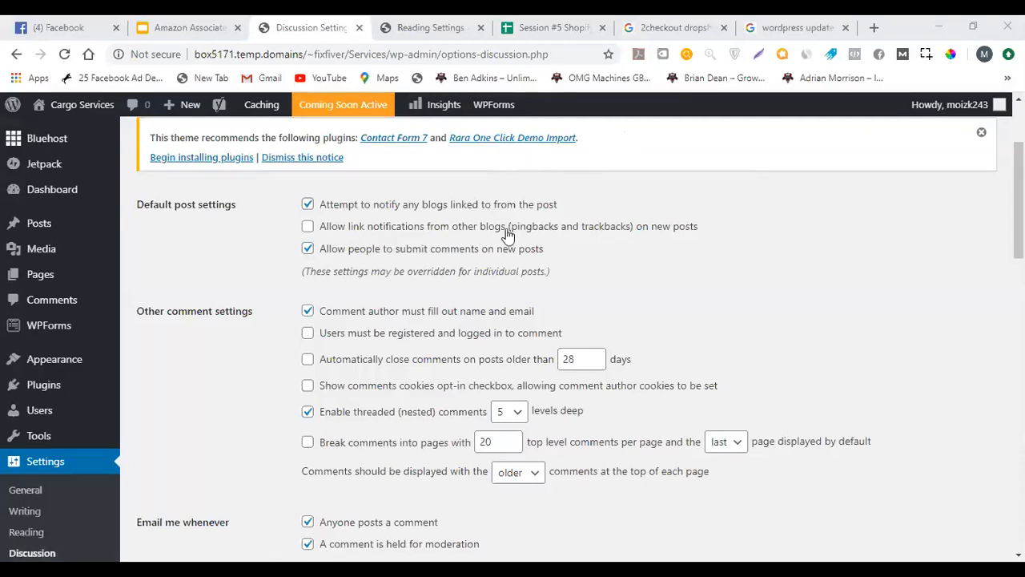
Briefly enable and disable link notifications from other blogs, and do the same with the comments cookies opt-in checkbox
click(307, 228)
click(308, 226)
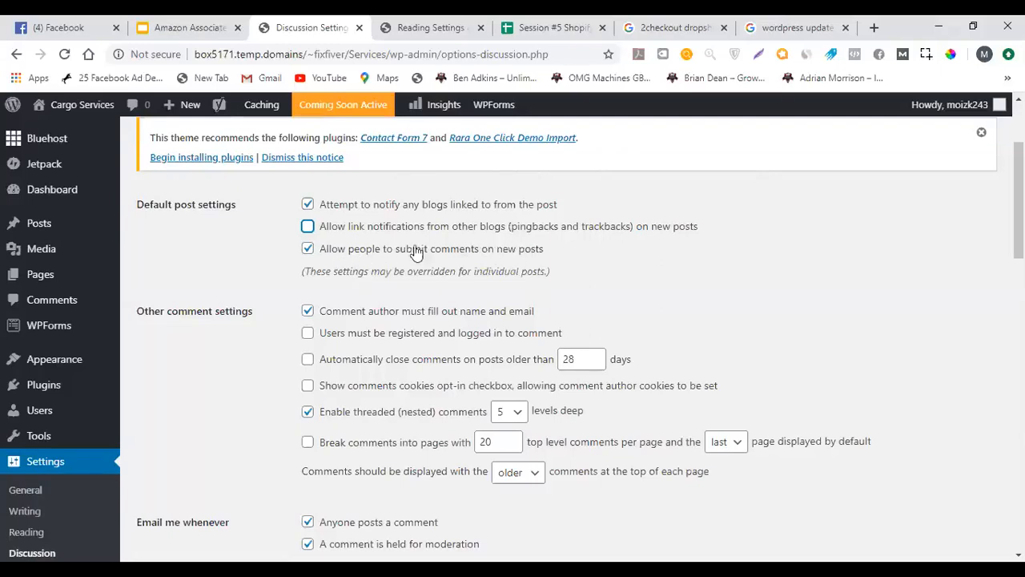
scroll(312, 242, down, 2)
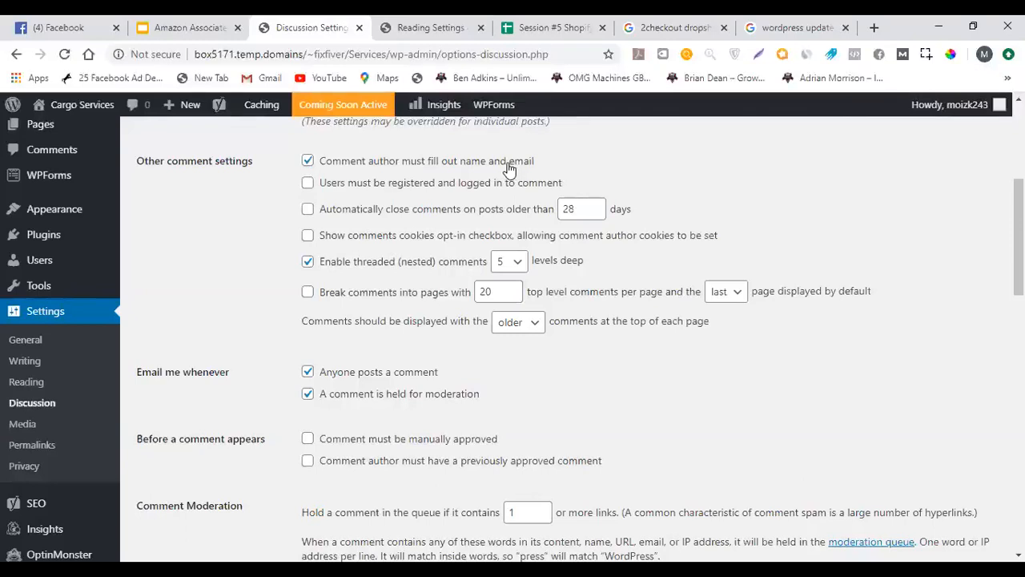
click(307, 237)
click(307, 236)
scroll(292, 270, down, 3)
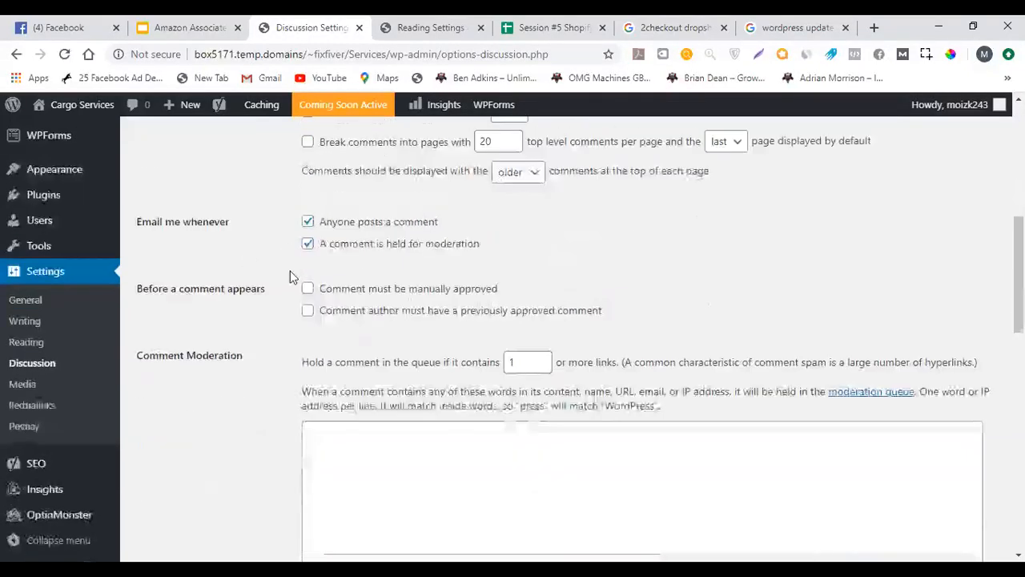
scroll(291, 266, up, 1)
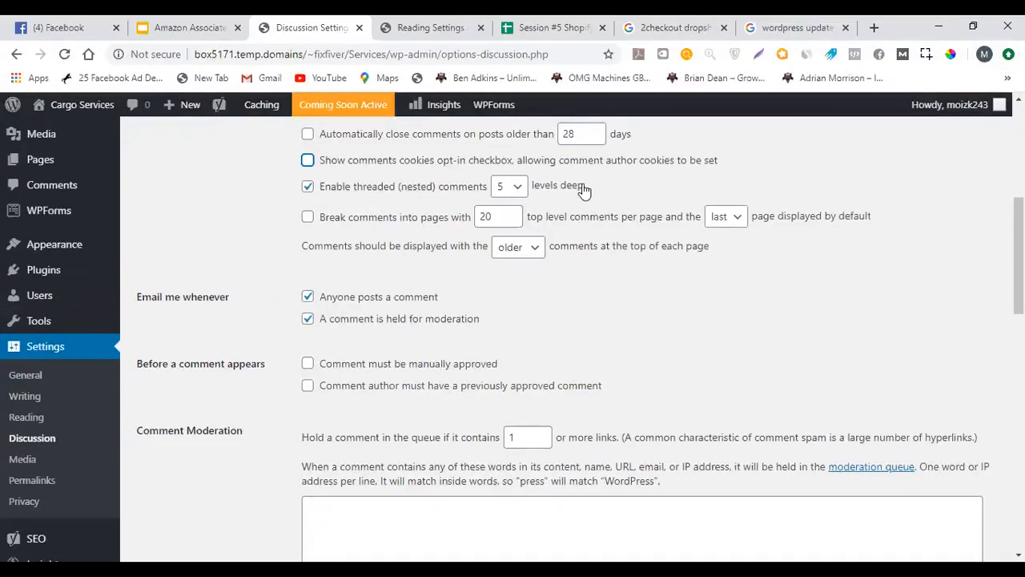
Open reddit.com in a new browser tab and examine the nested comments under the 1968 UPenn protest post
click(873, 29)
text(reddit.com)
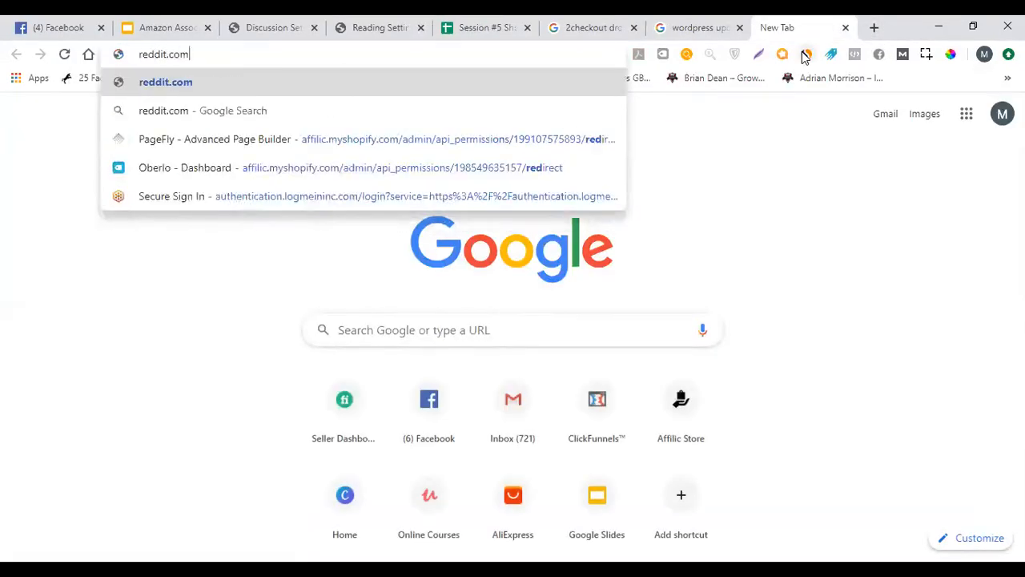
key(Return)
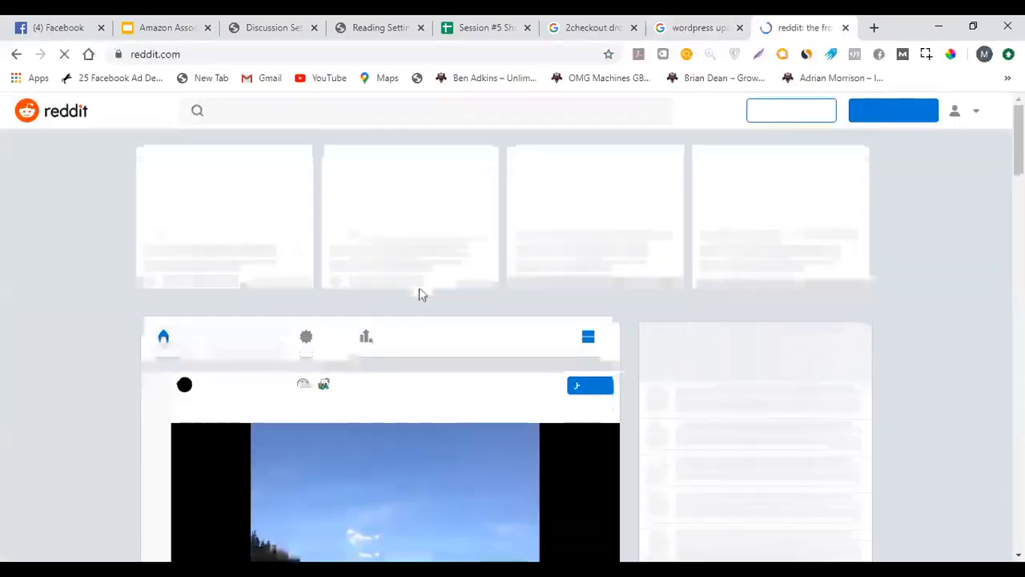
scroll(416, 290, down, 10)
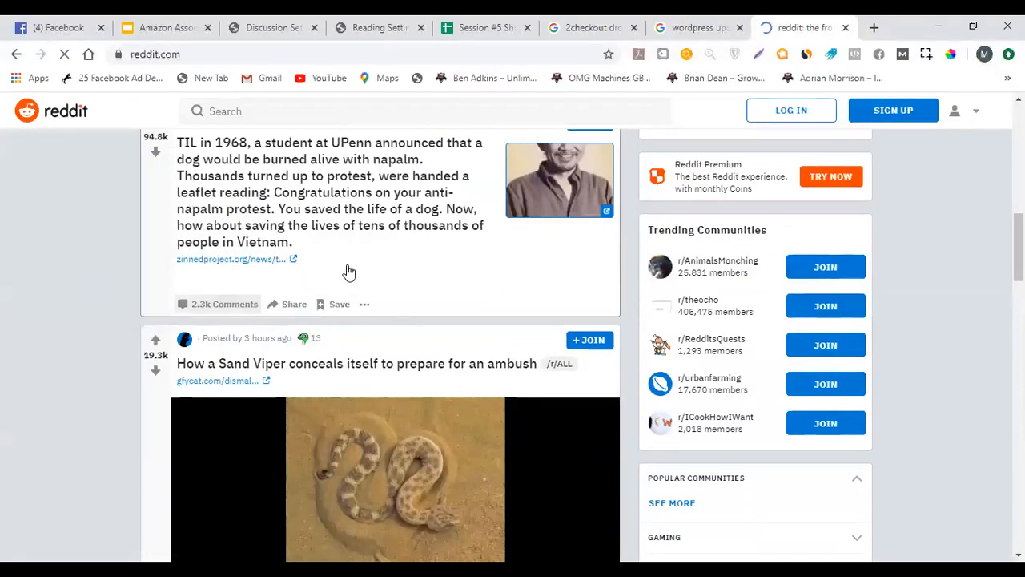
click(313, 222)
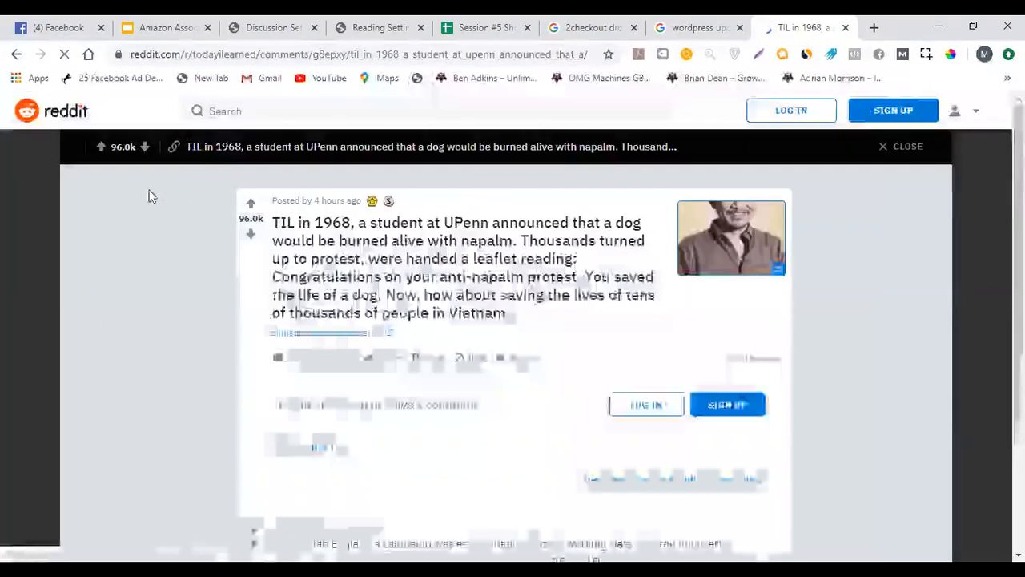
scroll(149, 196, down, 10)
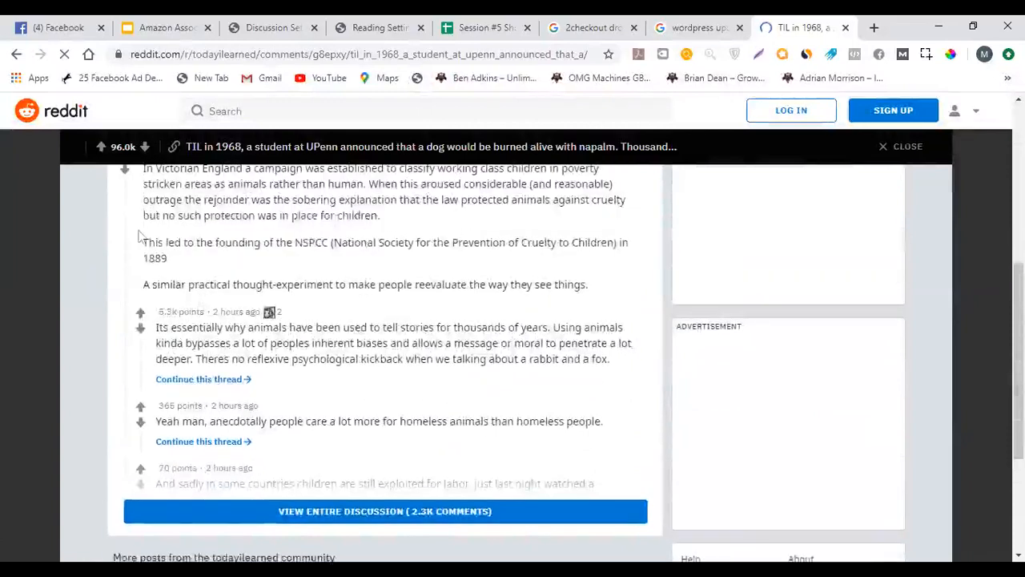
scroll(138, 234, up, 1)
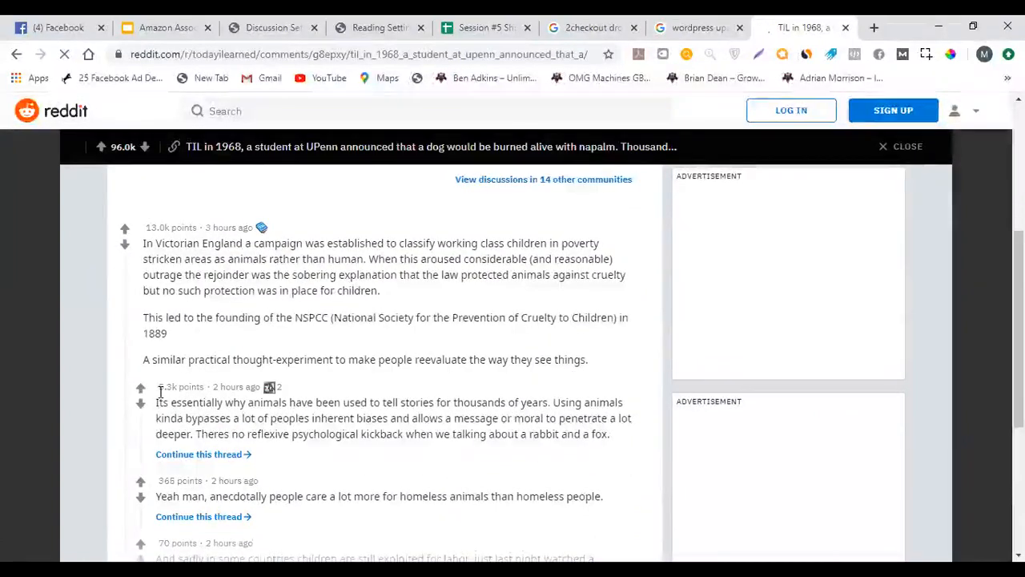
scroll(160, 393, down, 1)
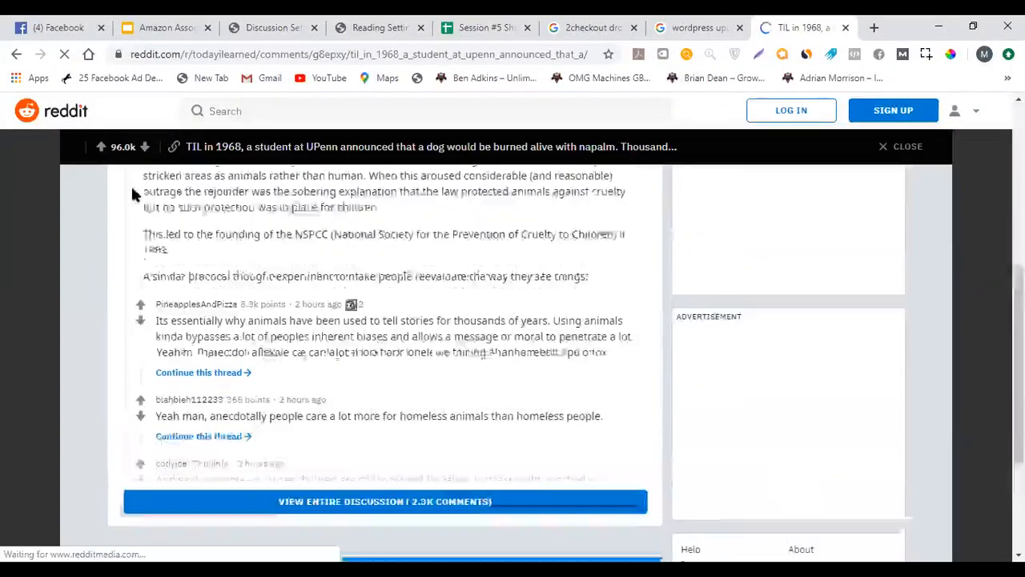
scroll(142, 238, up, 1)
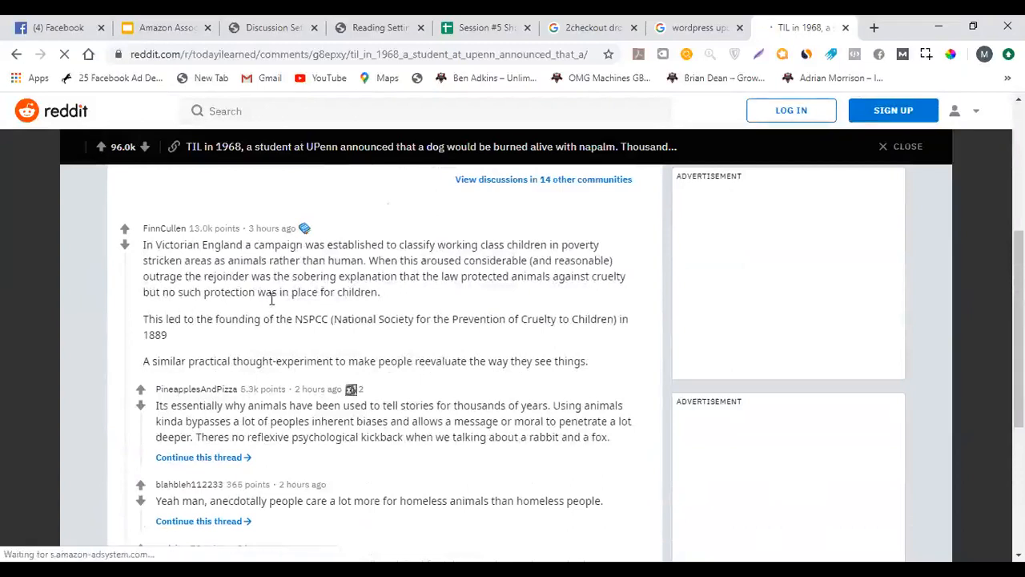
scroll(272, 298, down, 3)
scroll(373, 455, up, 5)
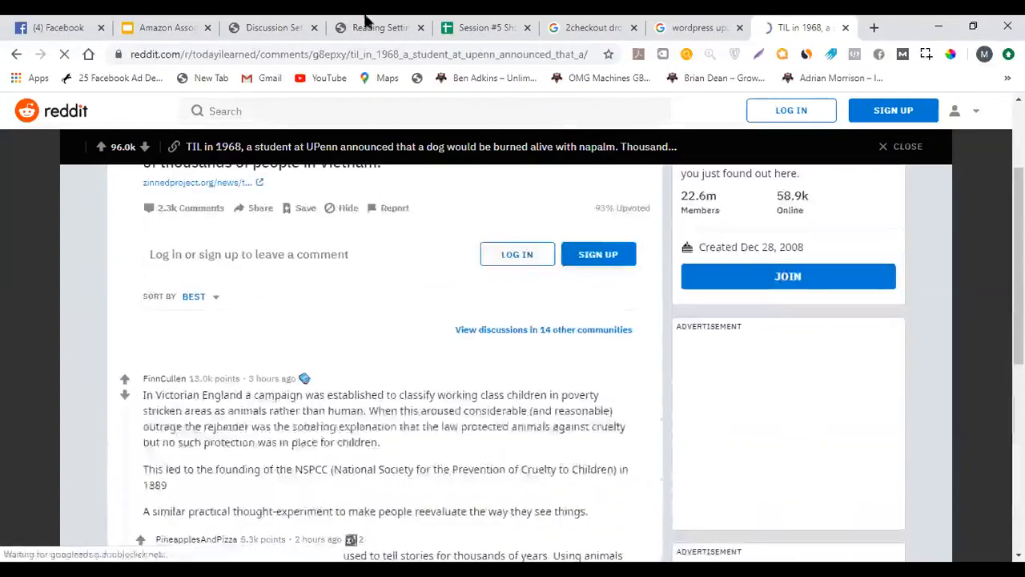
Return to the WordPress Discussion settings and review the email notification, comment approval and Comment Moderation options
click(240, 27)
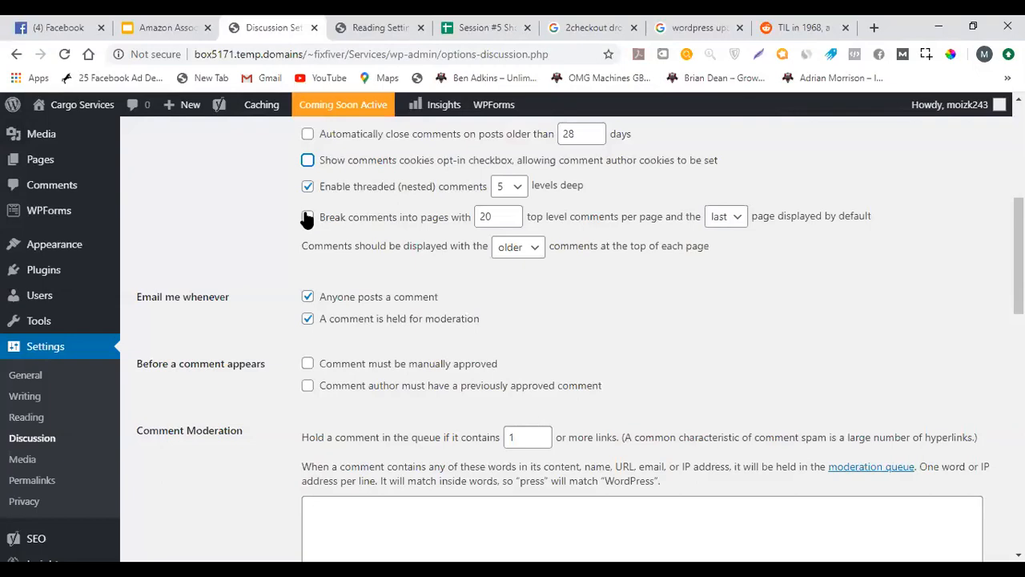
scroll(263, 240, down, 2)
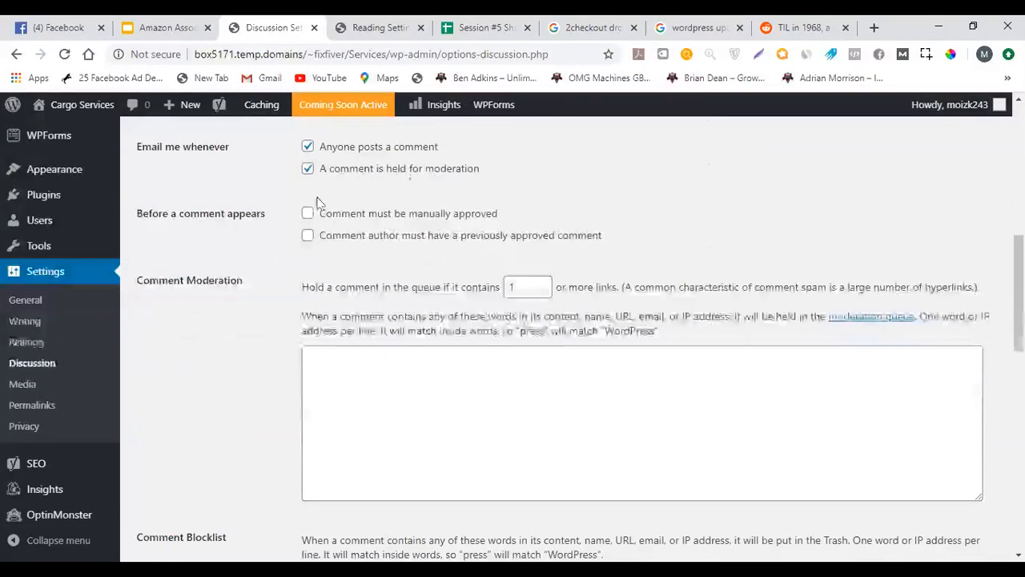
scroll(346, 218, up, 2)
scroll(342, 229, down, 2)
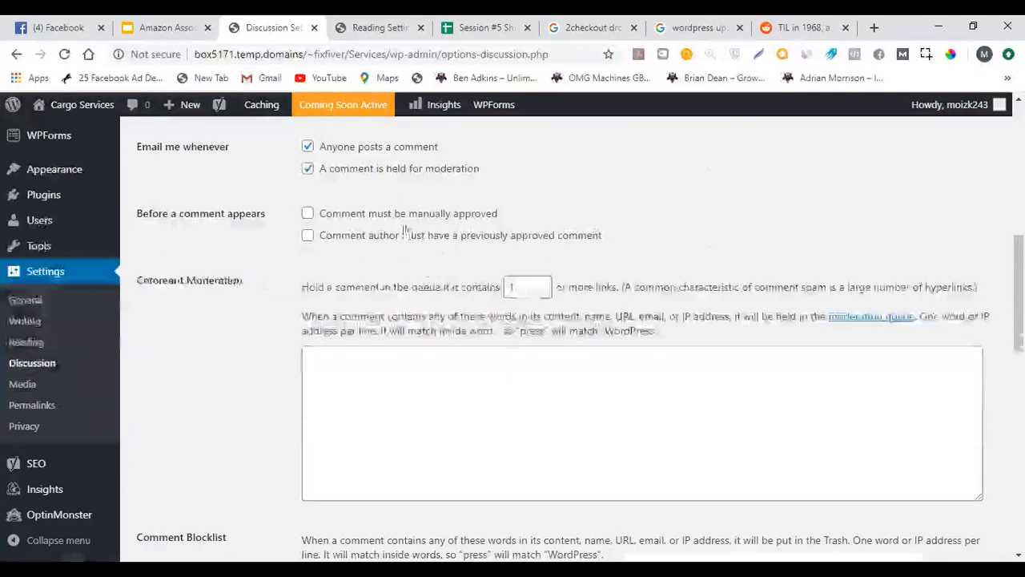
click(312, 146)
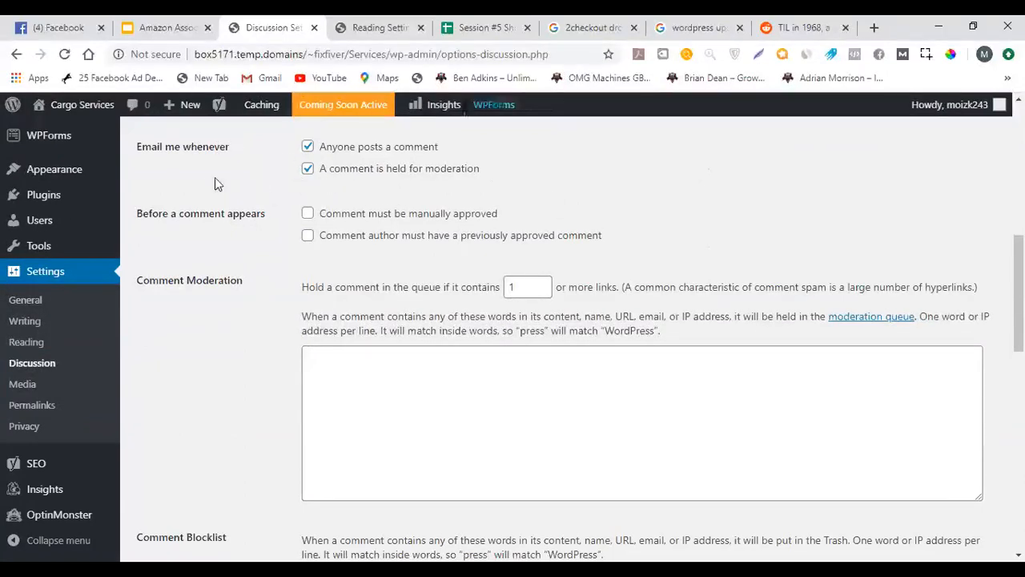
scroll(278, 199, down, 1)
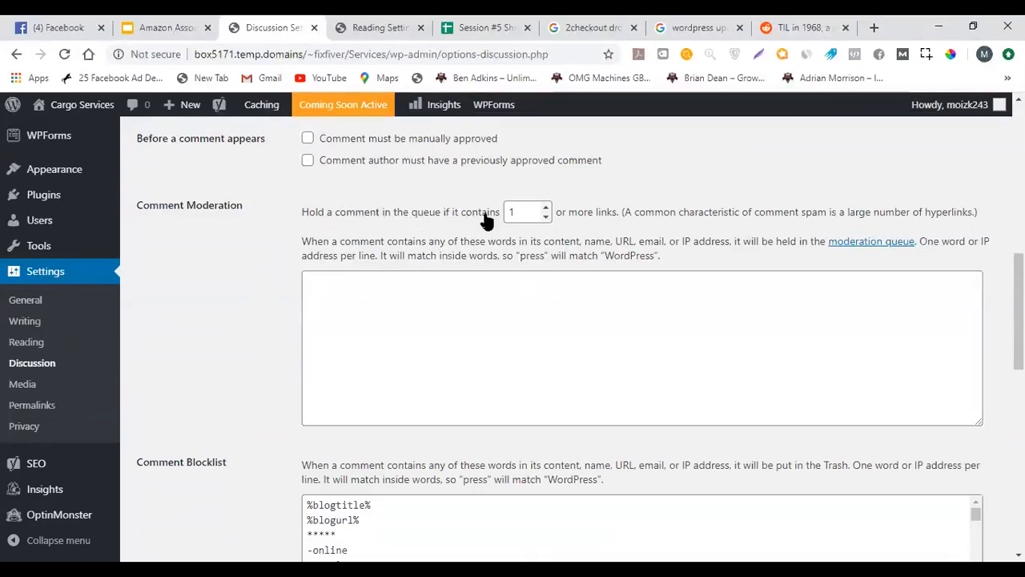
Try a Comment Moderation limit of 2 links for holding comments in the queue, and restore it to 1
click(517, 212)
double_click(517, 212)
click(515, 214)
double_click(515, 215)
text(2)
double_click(517, 216)
text(1)
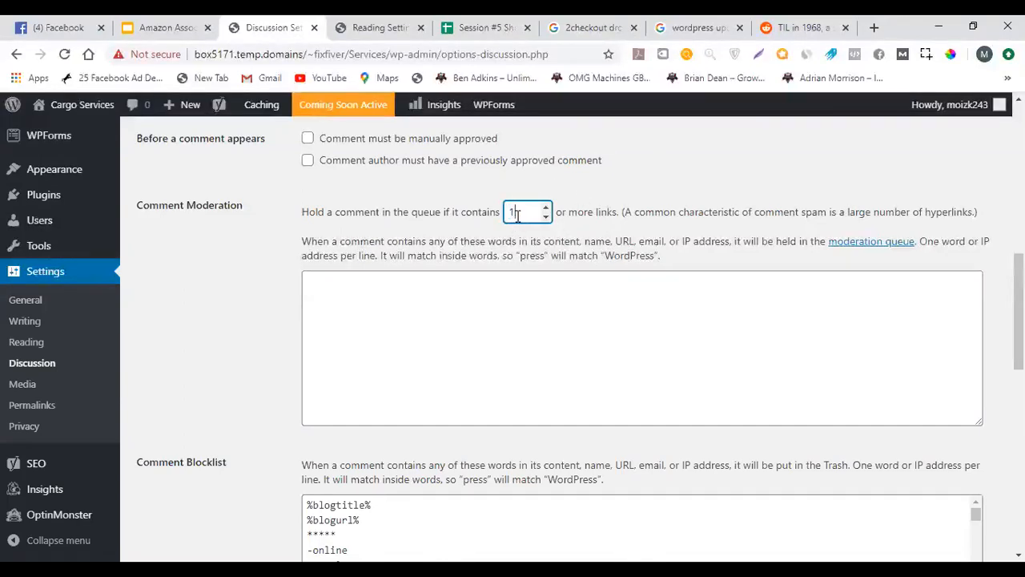
click(233, 238)
double_click(531, 210)
click(265, 251)
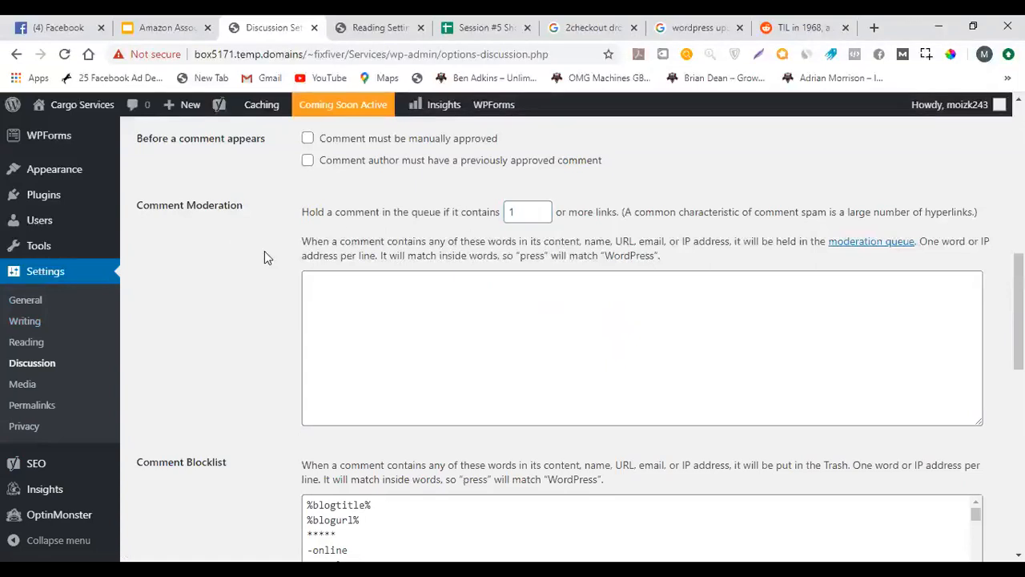
double_click(519, 211)
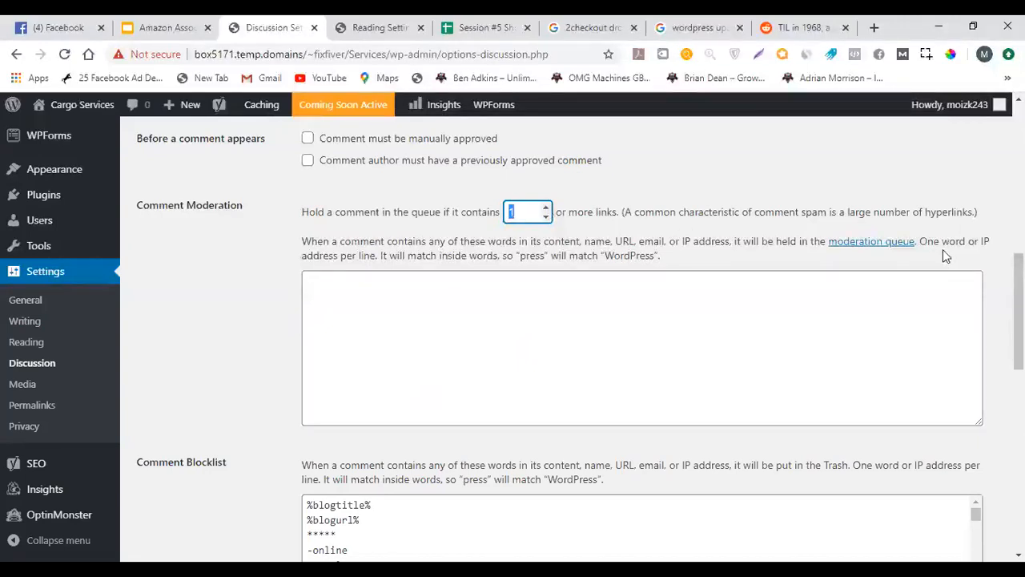
Go to the Comment Blocklist, and look up the WordPress comment blacklist link on the Google Slides Discussion Settings slide
scroll(943, 249, down, 2)
scroll(566, 325, up, 2)
scroll(565, 325, down, 2)
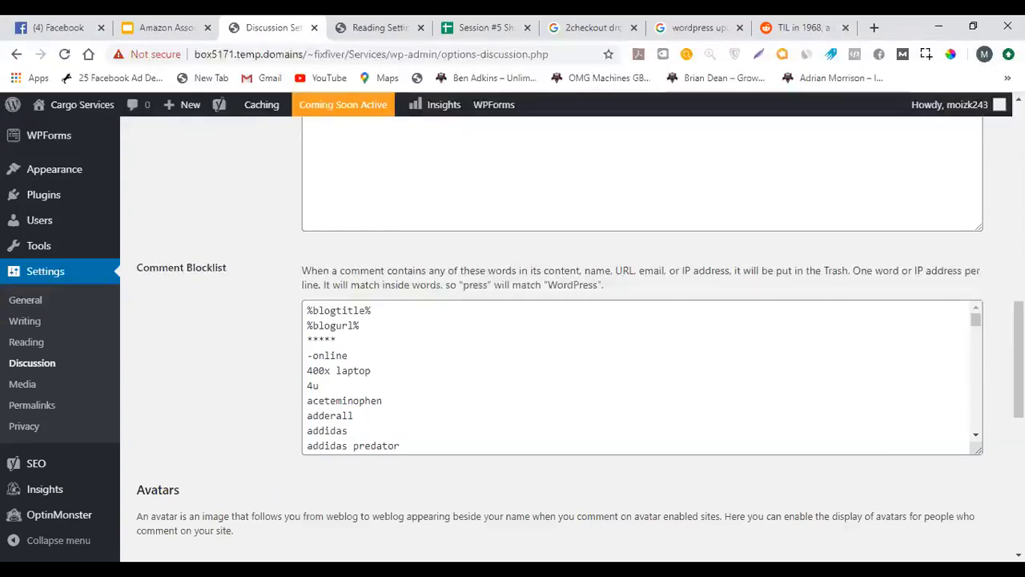
click(180, 27)
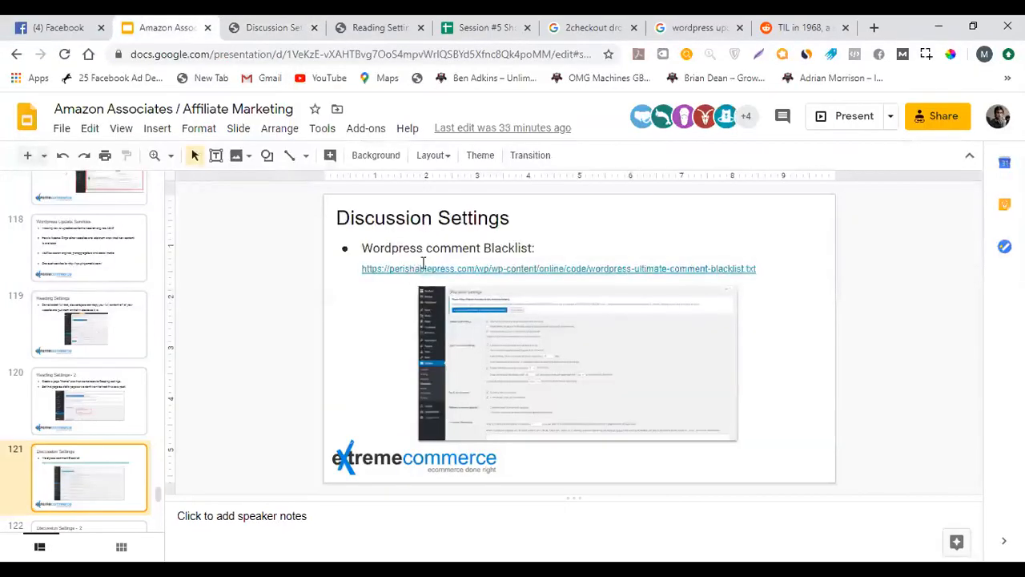
click(425, 268)
click(498, 269)
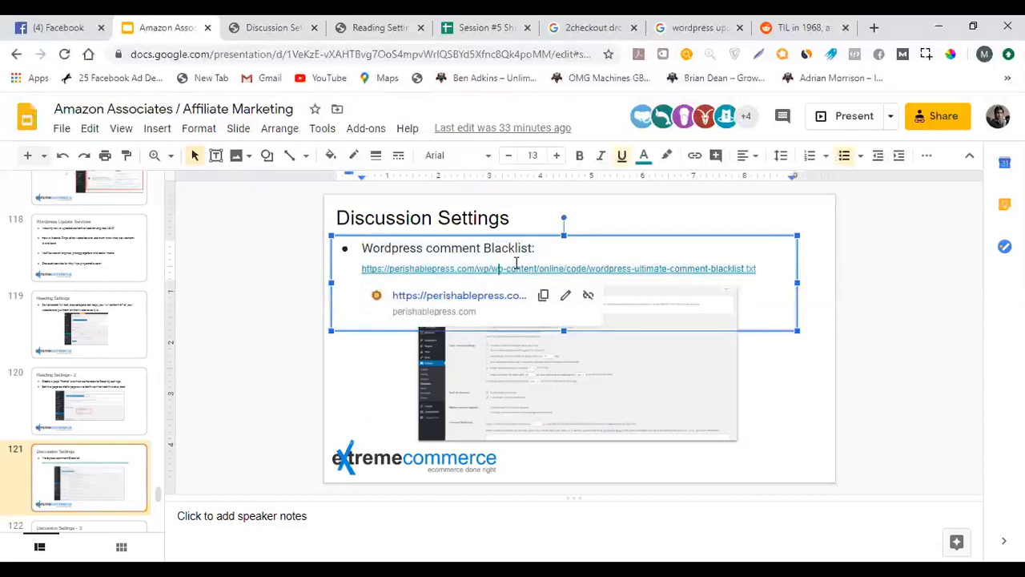
Return to the WordPress Discussion settings and examine the full list of words in the Comment Blocklist
click(293, 24)
click(376, 325)
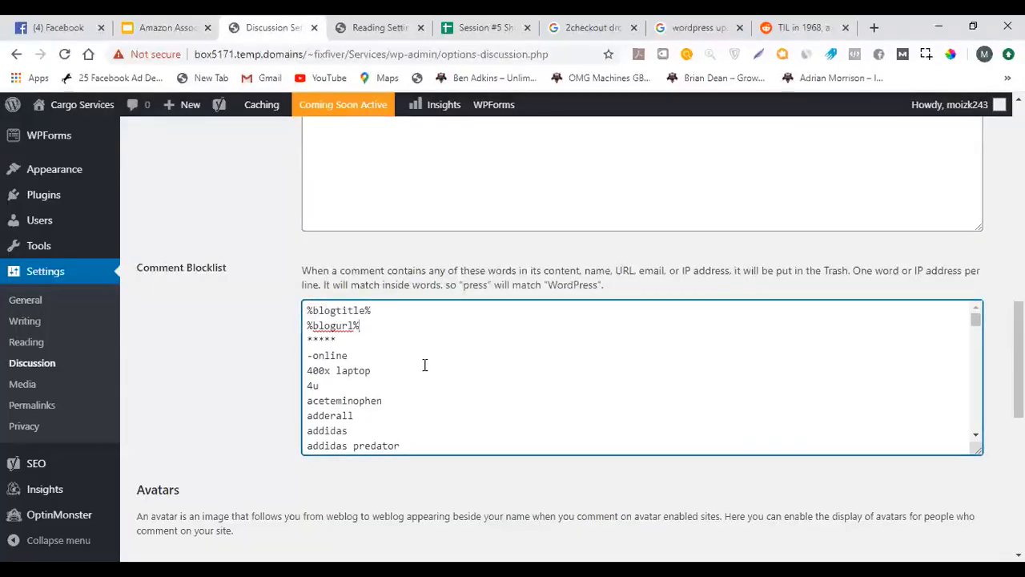
scroll(425, 366, down, 20)
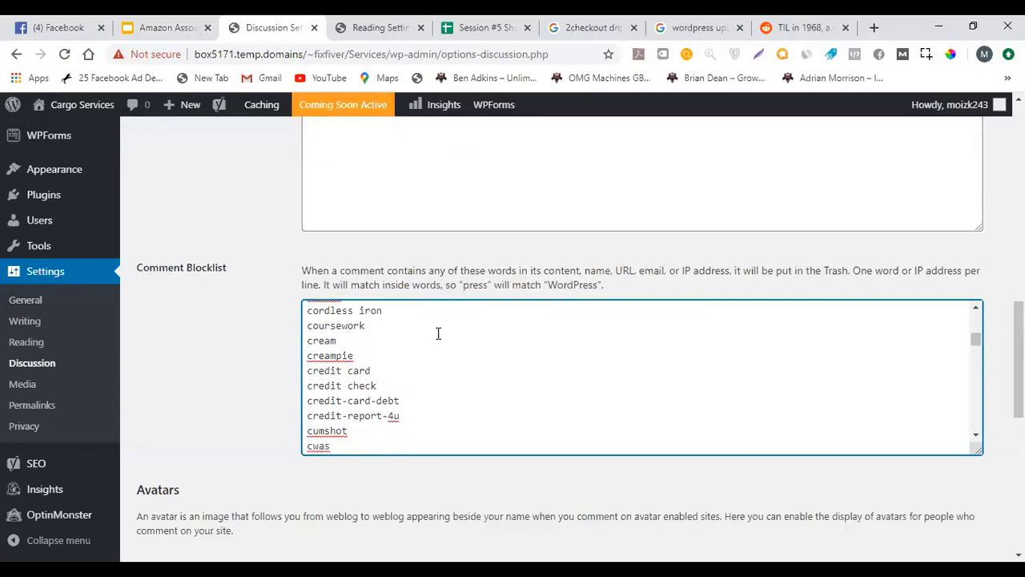
scroll(438, 333, down, 15)
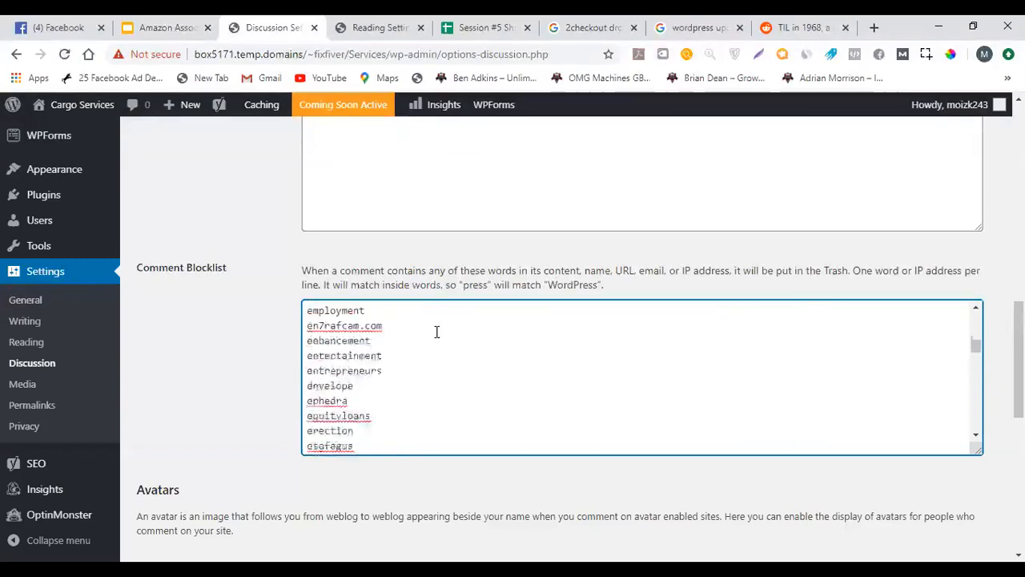
scroll(436, 319, down, 20)
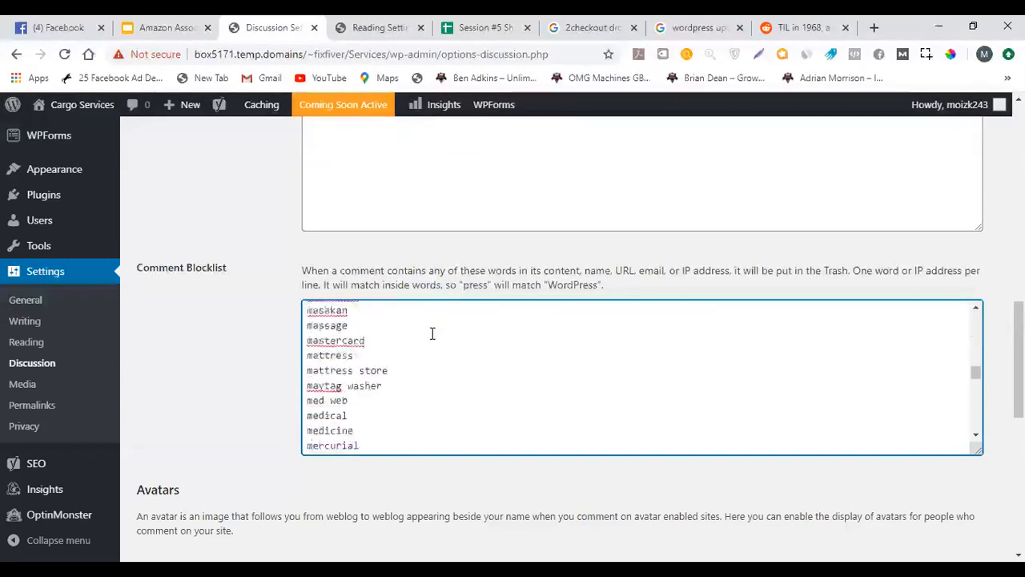
scroll(432, 330, down, 20)
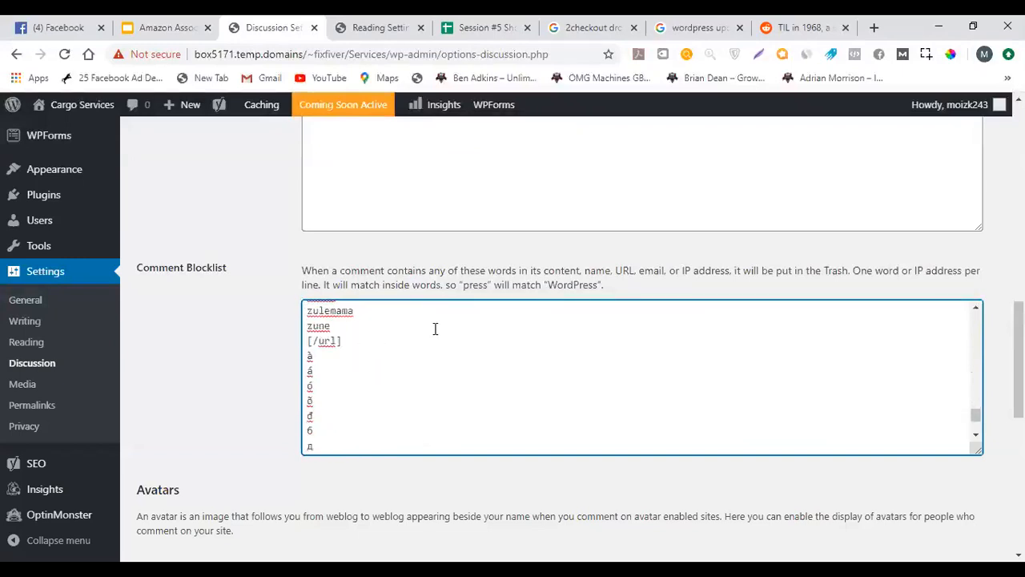
scroll(437, 327, up, 15)
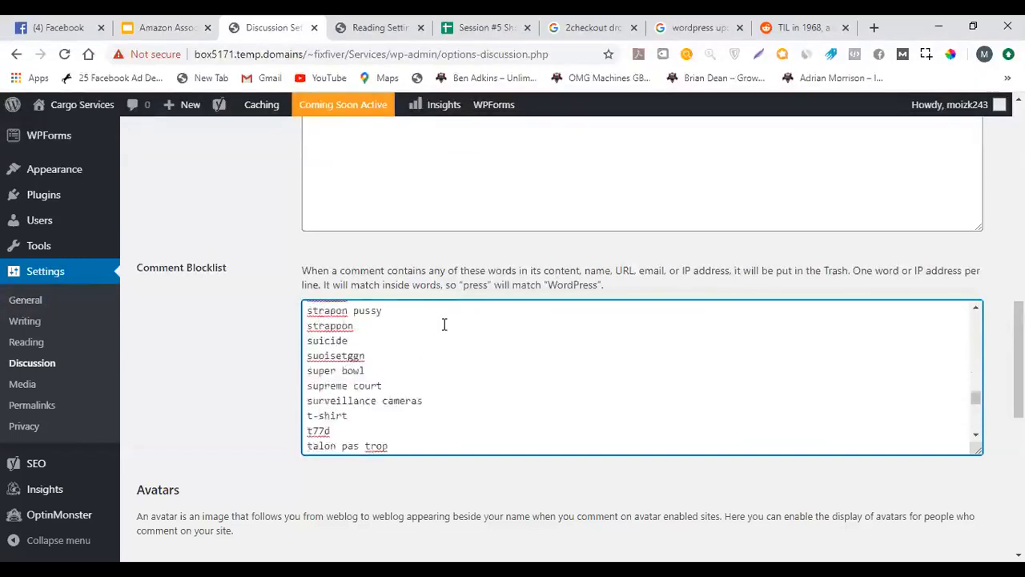
scroll(440, 329, up, 20)
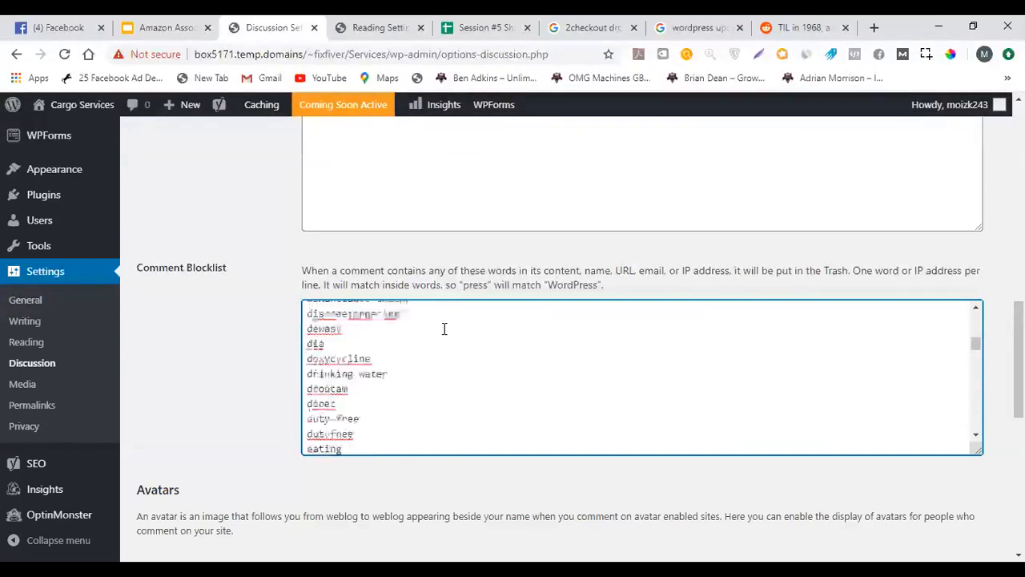
scroll(444, 328, up, 10)
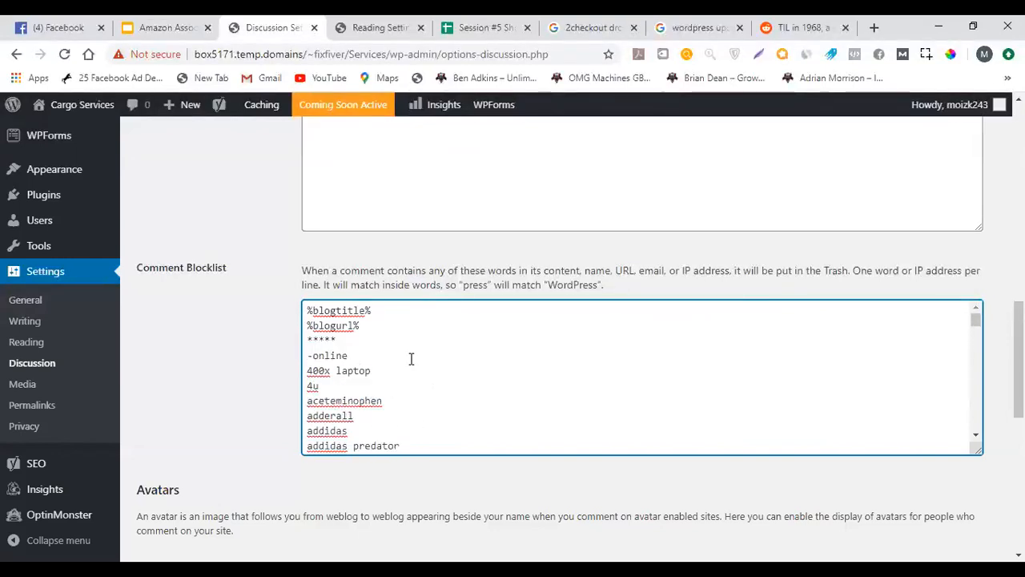
Review the Avatars section, including Avatar Display, Maximum Rating and Default Avatar options
scroll(277, 326, down, 3)
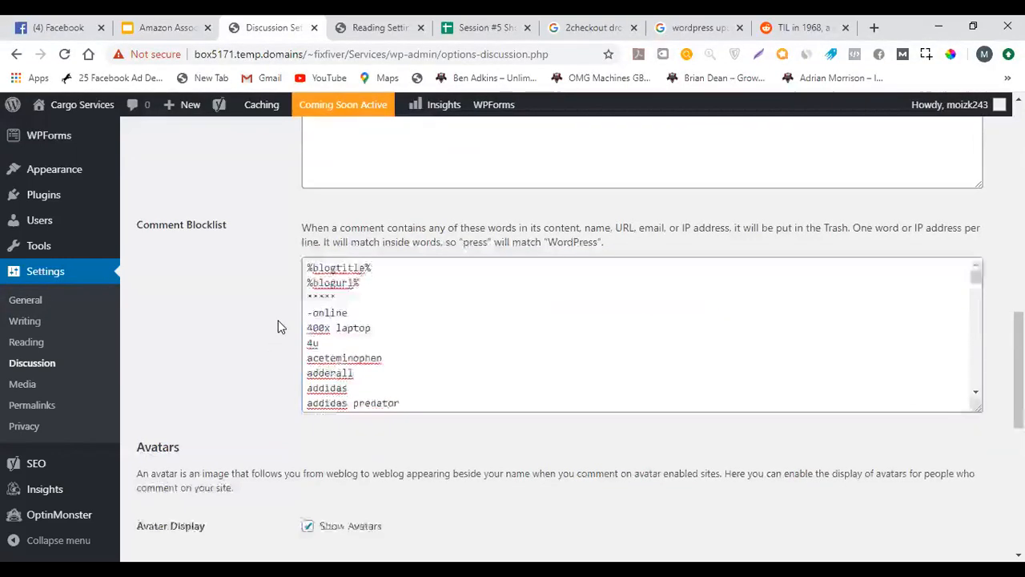
scroll(278, 319, down, 2)
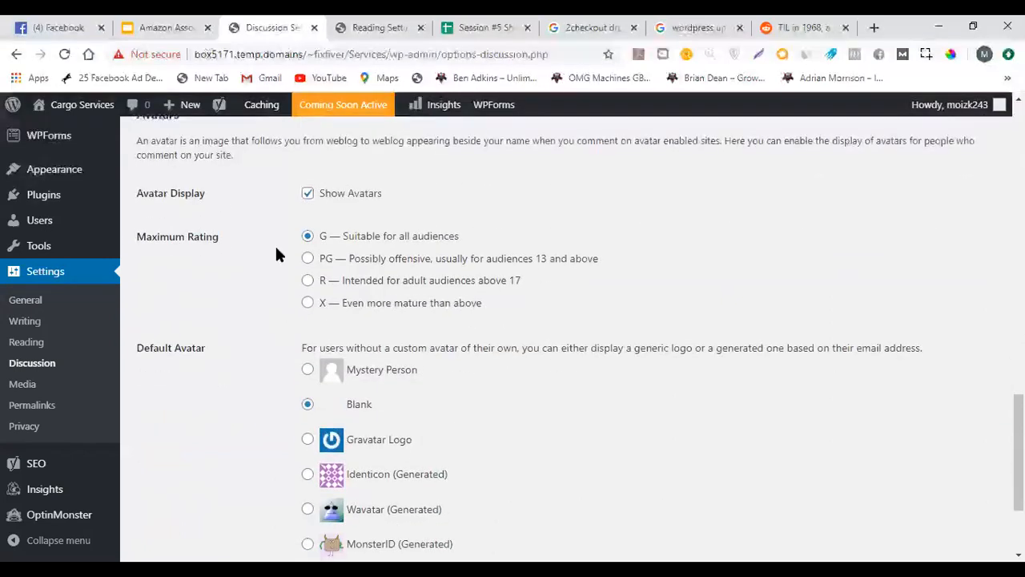
scroll(280, 254, up, 2)
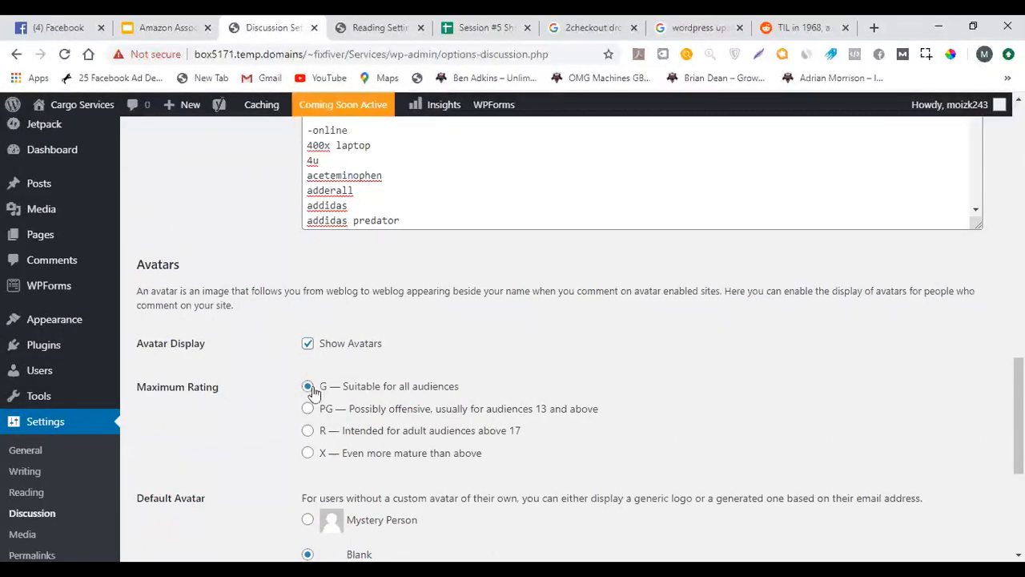
scroll(307, 367, down, 2)
scroll(300, 356, down, 2)
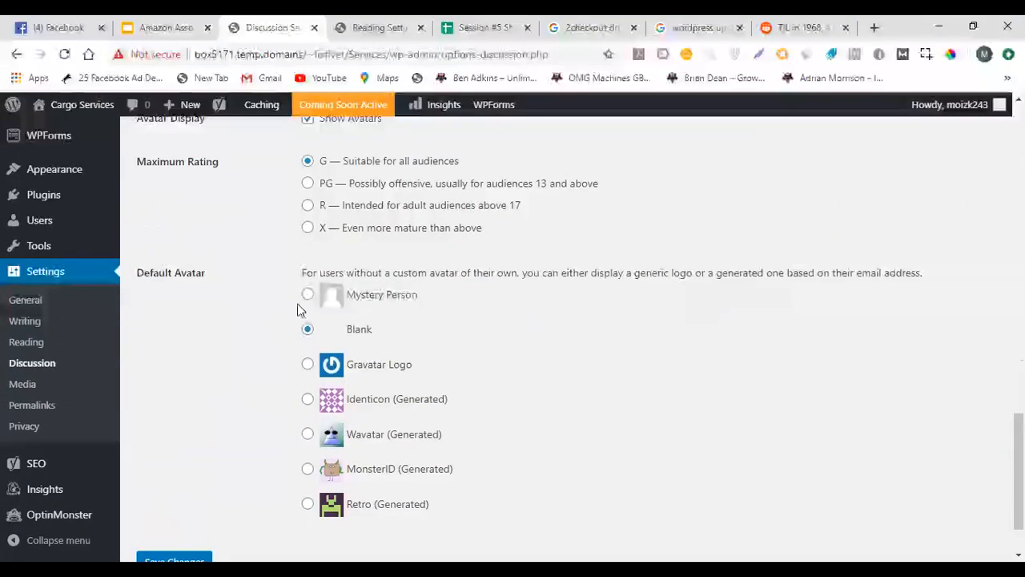
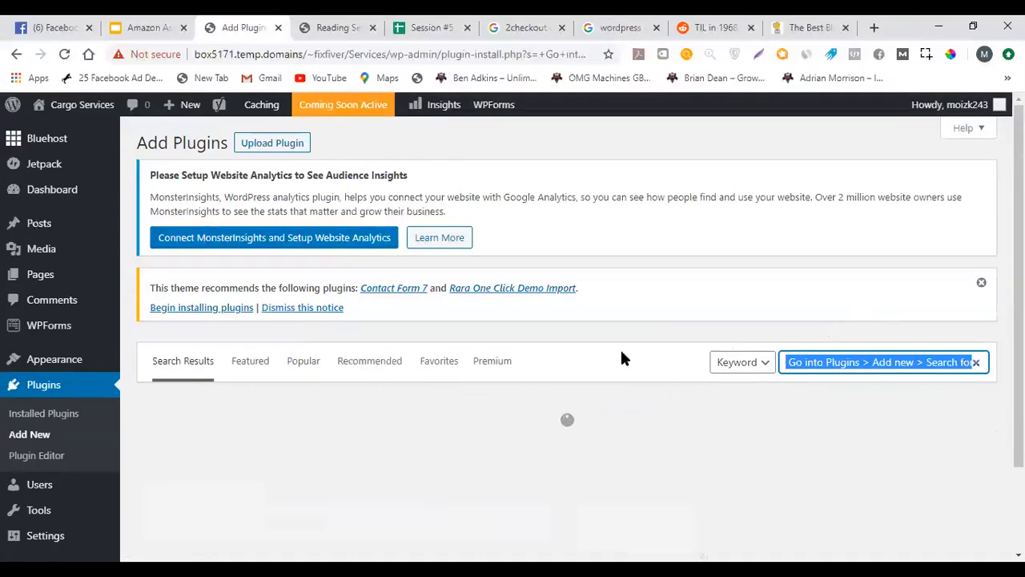
Search the Add Plugins page for "YOAST seo" and look over the matching plugins
text(YOAST SE)
key(BackSpace)
key(BackSpace)
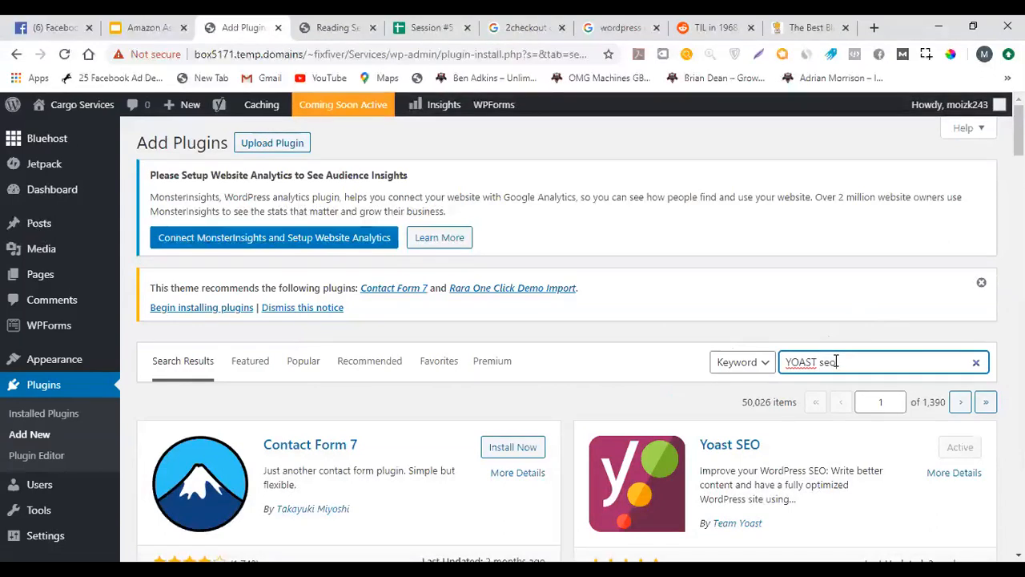
key(ctrl+a)
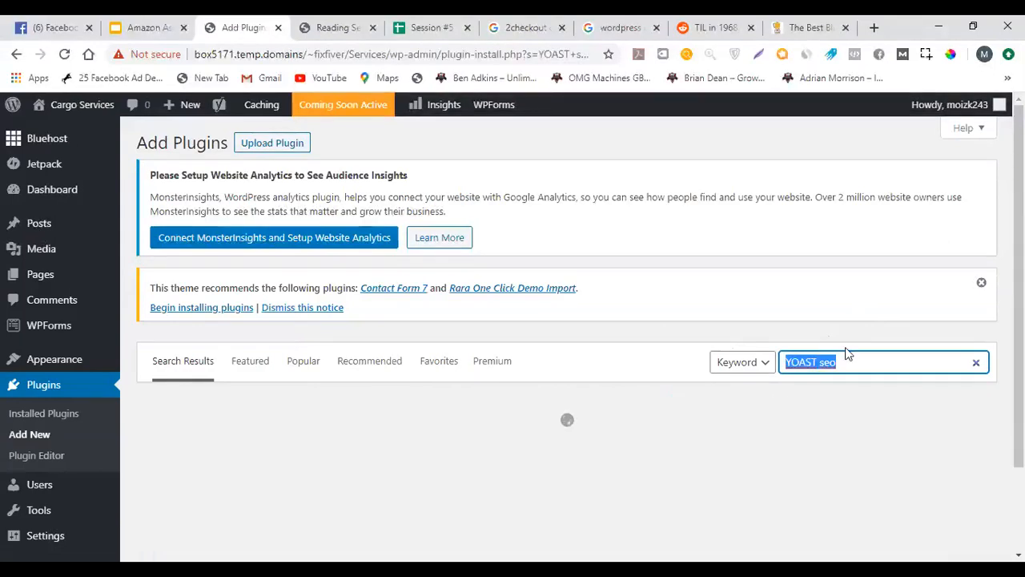
scroll(754, 265, down, 2)
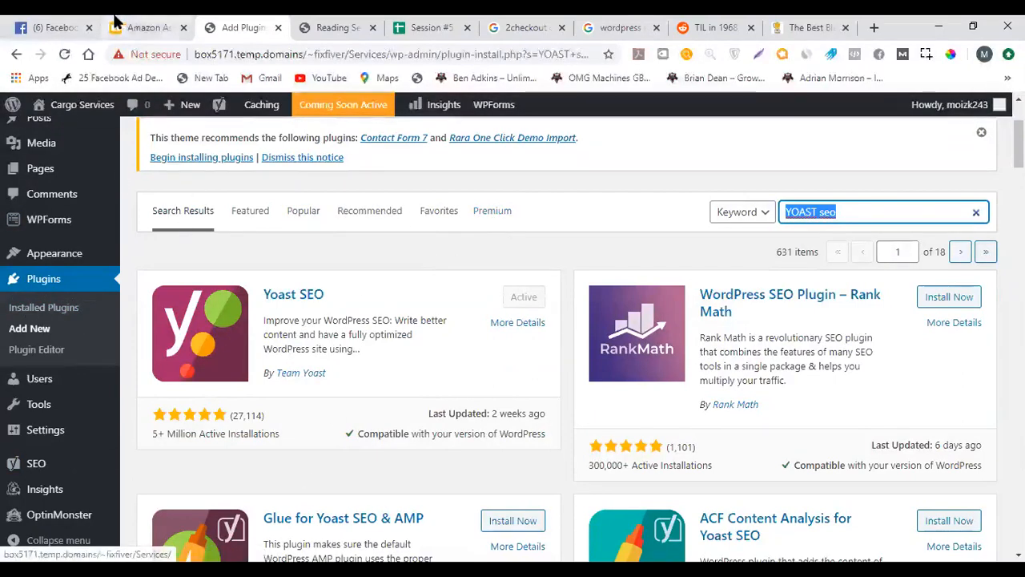
Switch to the Google Slides deck and highlight the "jetpack" search term in the Plugins slide's WordPress.org instruction
click(148, 26)
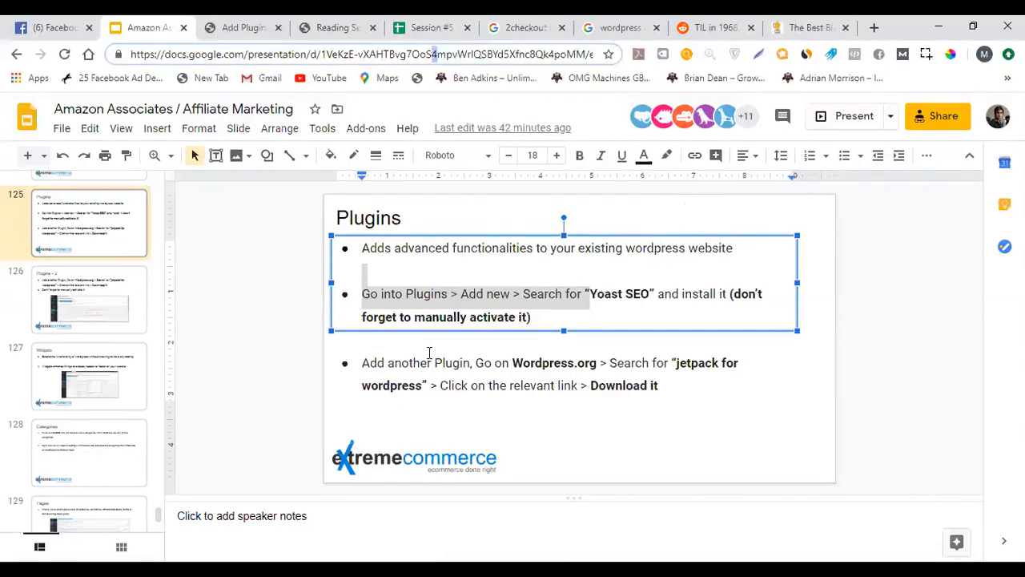
drag(674, 362, 431, 383)
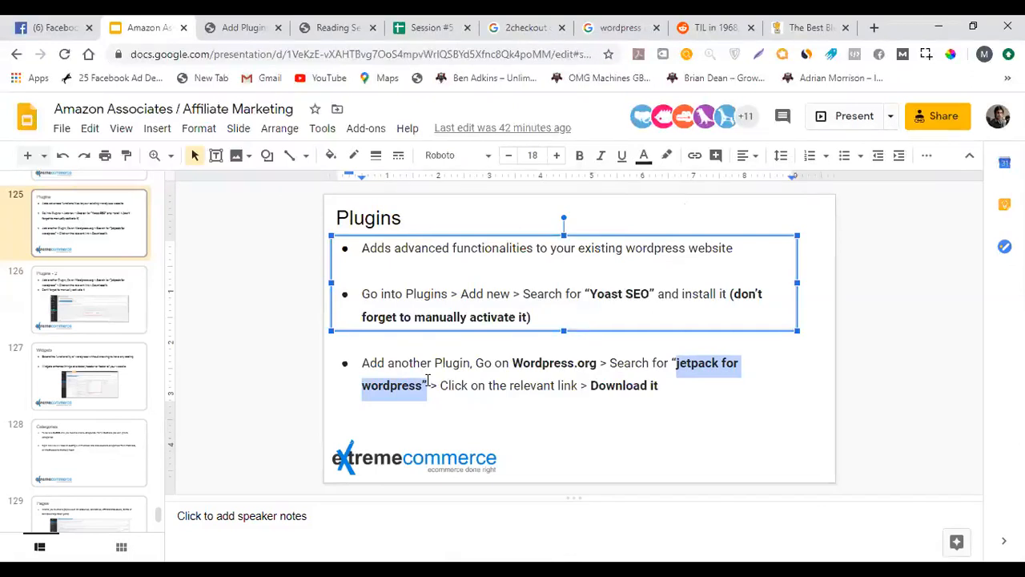
click(670, 367)
drag(676, 363, 718, 360)
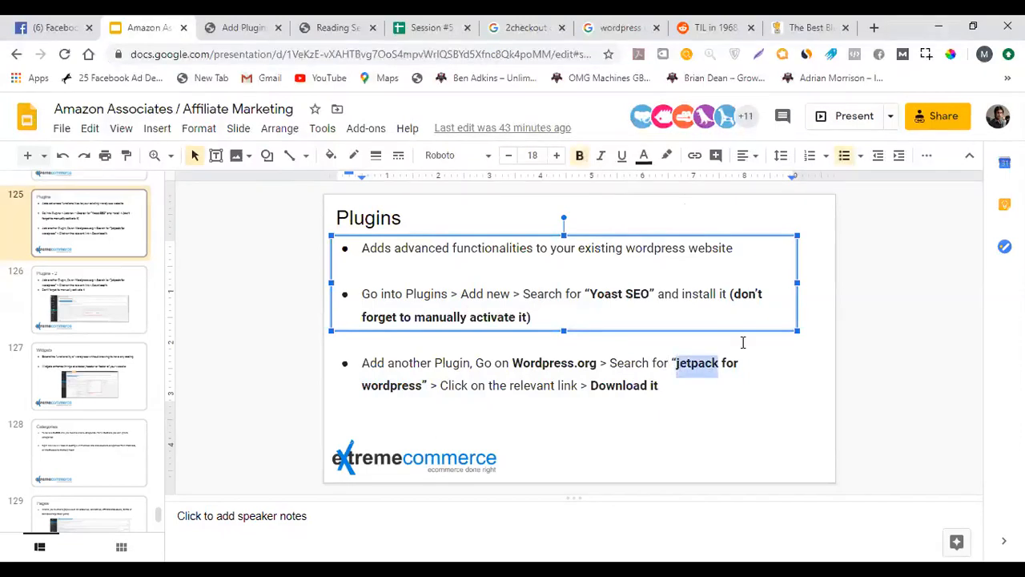
Open wordpress.org in a new browser tab and try to search the site for "jetpack"
click(874, 28)
text(wordpress.org)
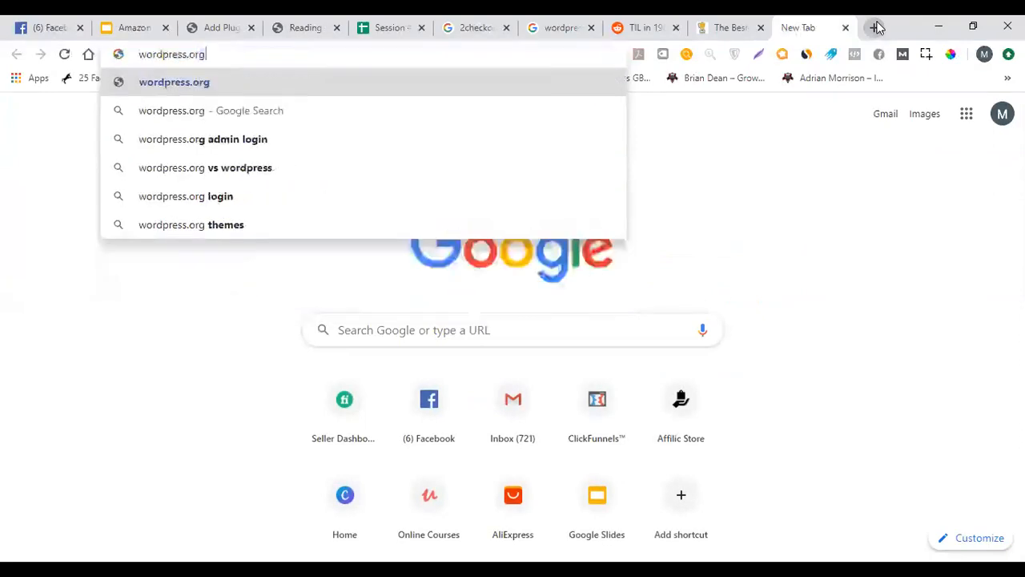
key(Return)
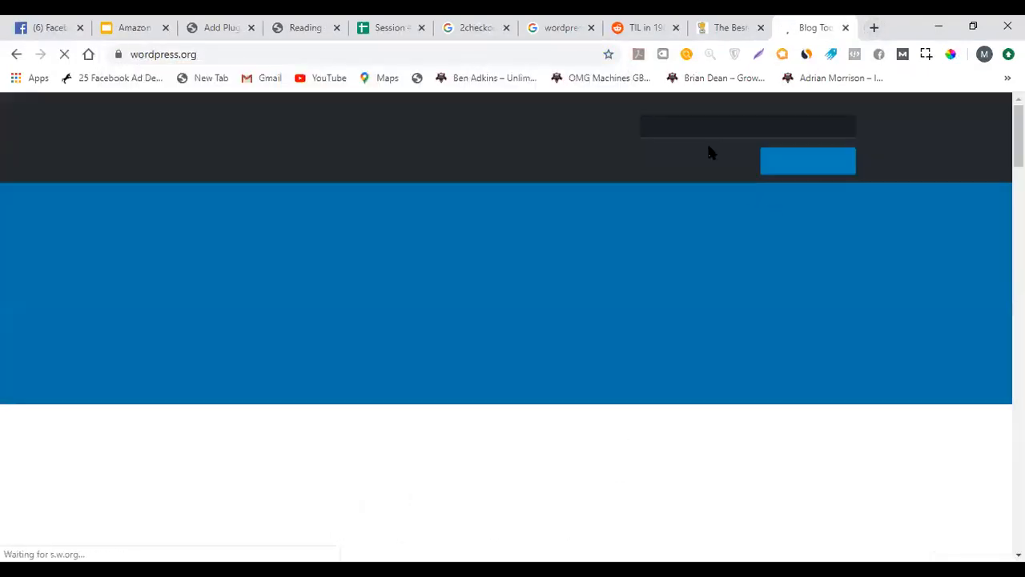
click(710, 127)
text(jetpack)
key(Return)
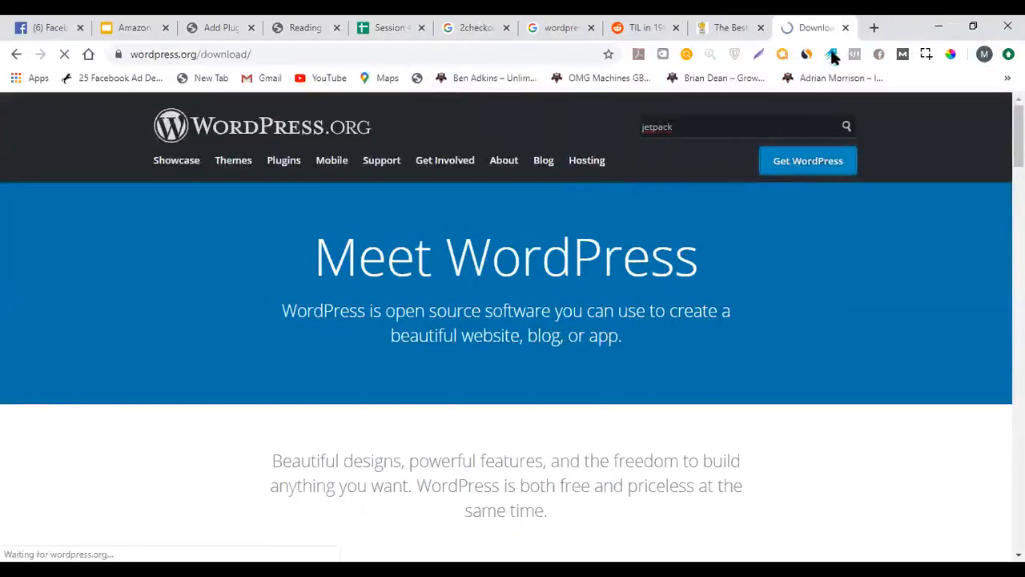
Search WordPress.org for "jetpack" from the Get WordPress download page
scroll(555, 198, down, 5)
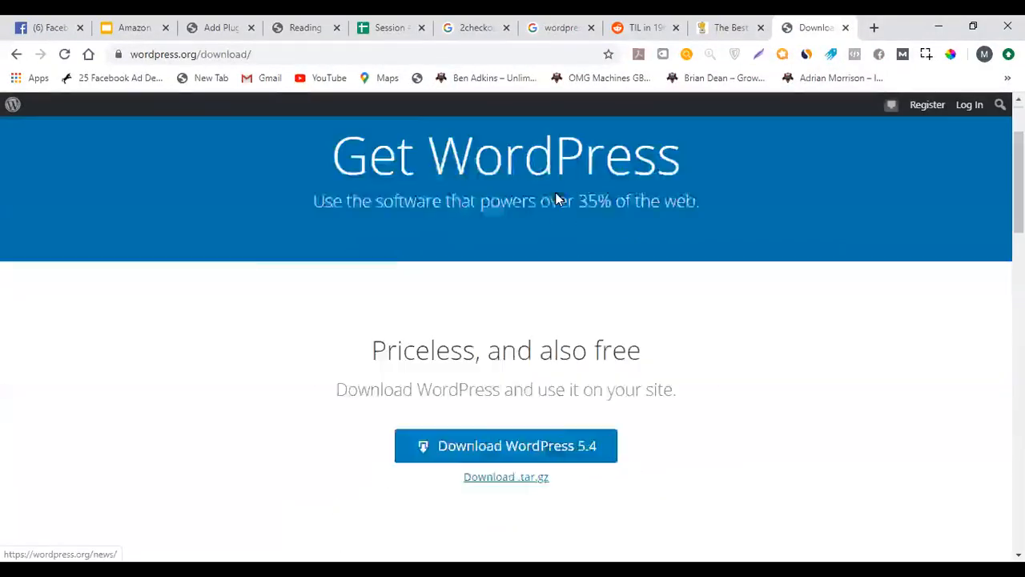
scroll(554, 198, up, 5)
click(737, 150)
text(jetpack)
key(Return)
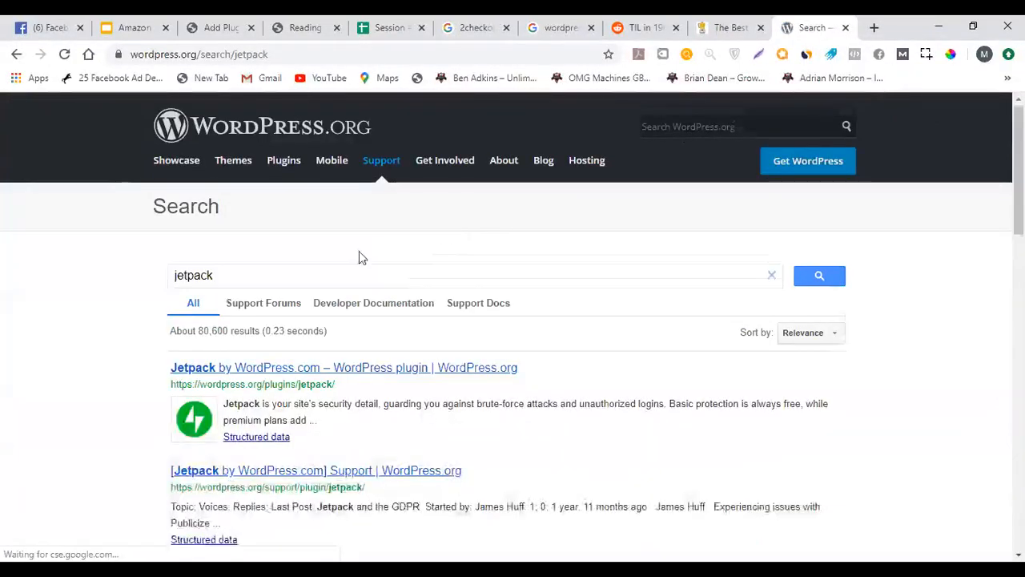
Open the "Jetpack by WordPress.com" plugin page from the search results and download the plugin
scroll(359, 259, down, 1)
click(269, 295)
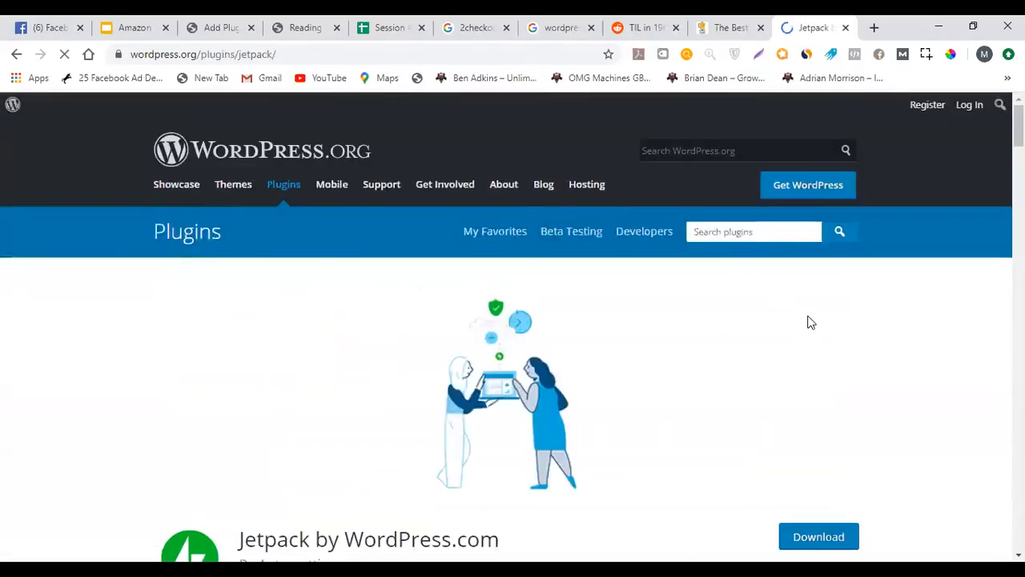
scroll(807, 322, down, 3)
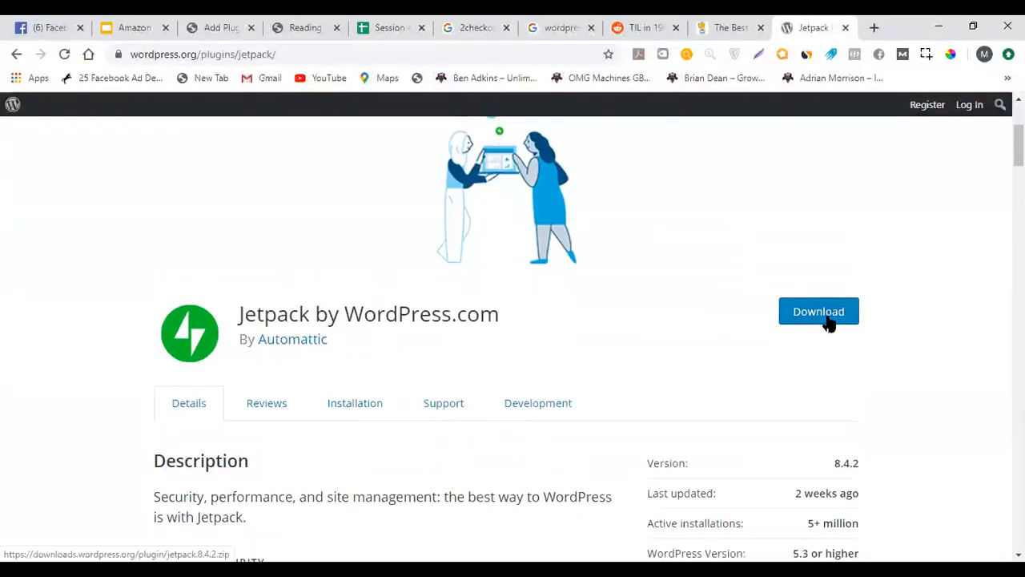
click(826, 318)
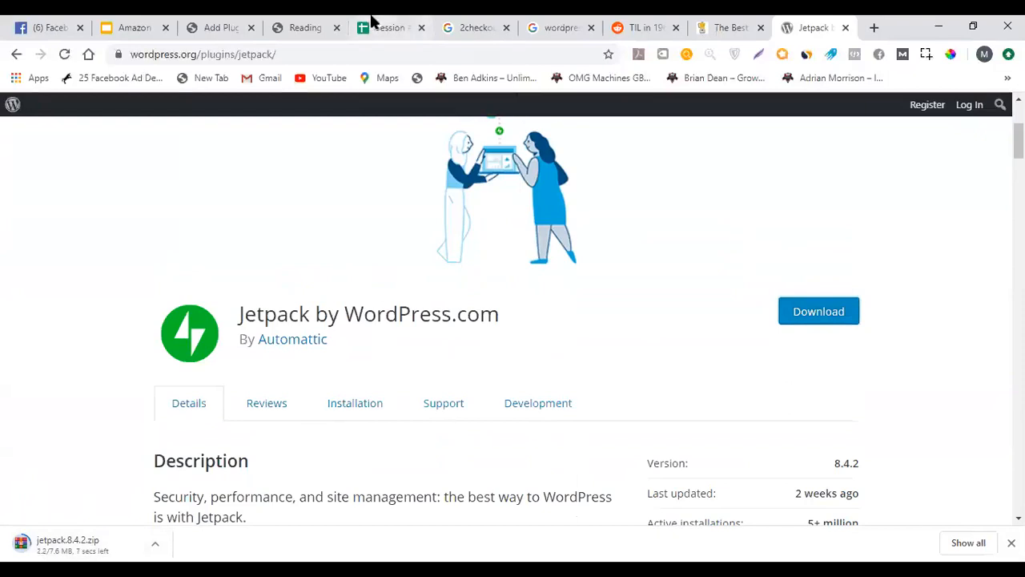
Return to the WordPress Add Plugins page, show the plugin upload form, and cancel choosing a .zip file
click(235, 24)
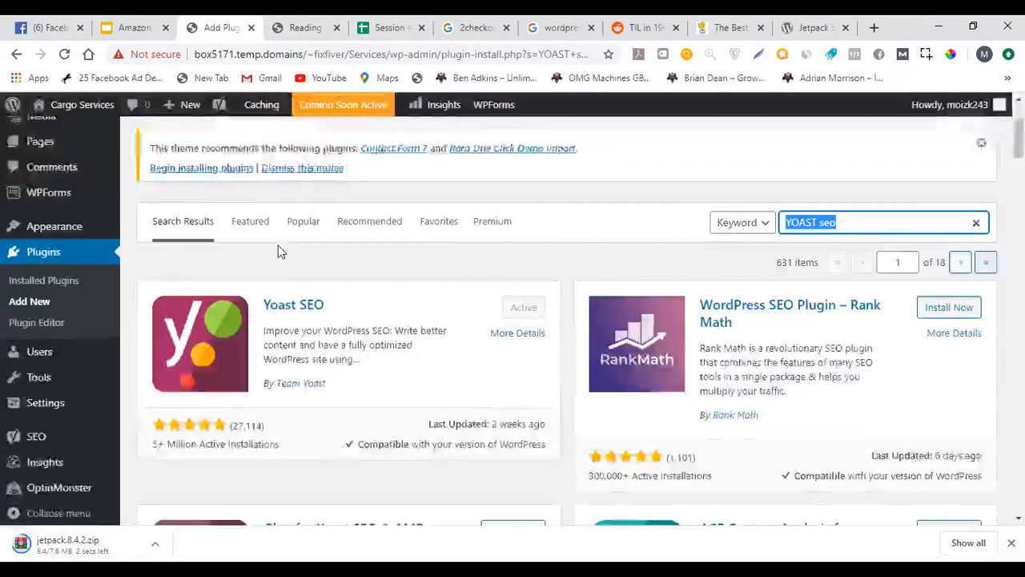
scroll(278, 245, up, 2)
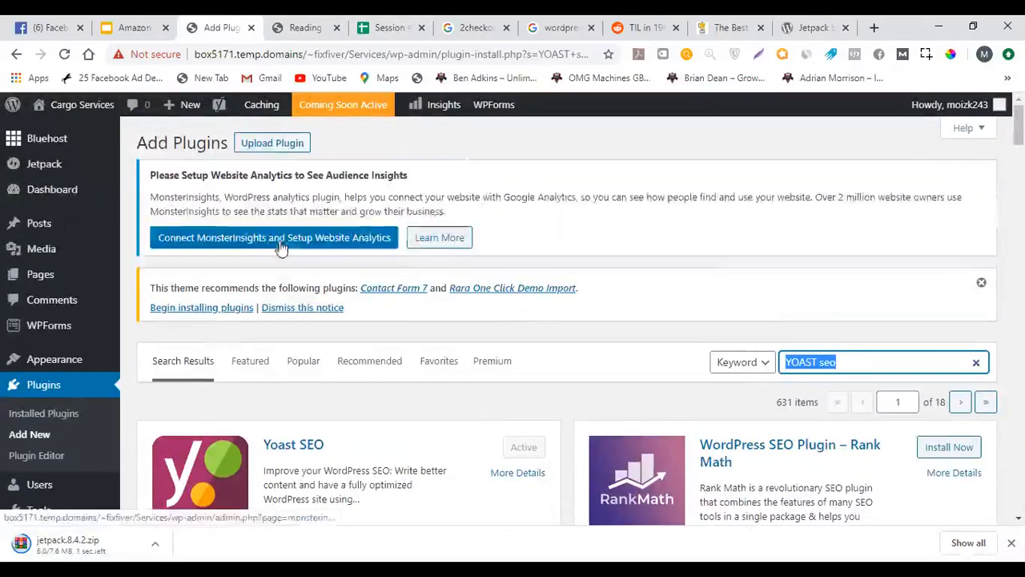
click(256, 144)
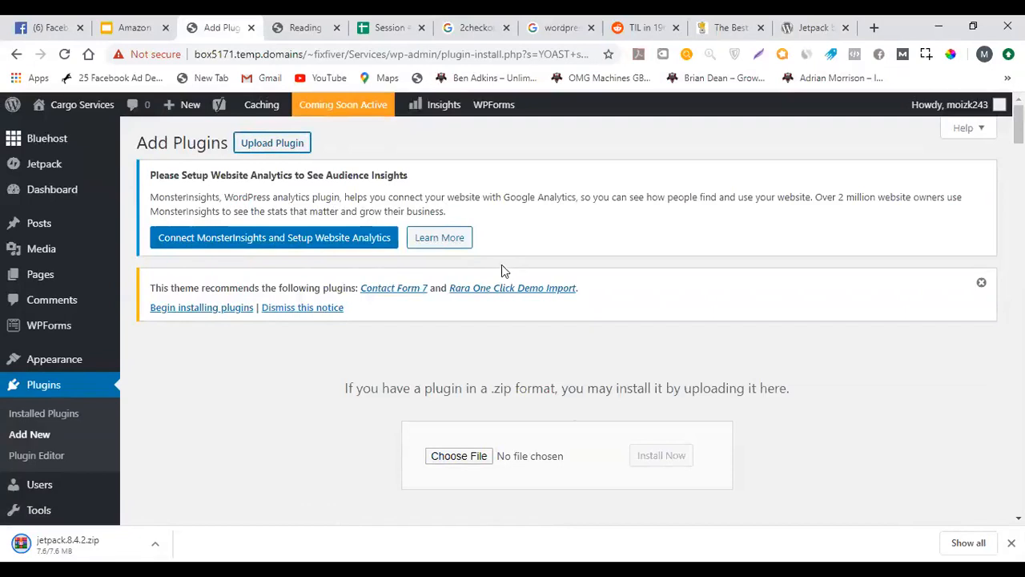
scroll(504, 267, down, 2)
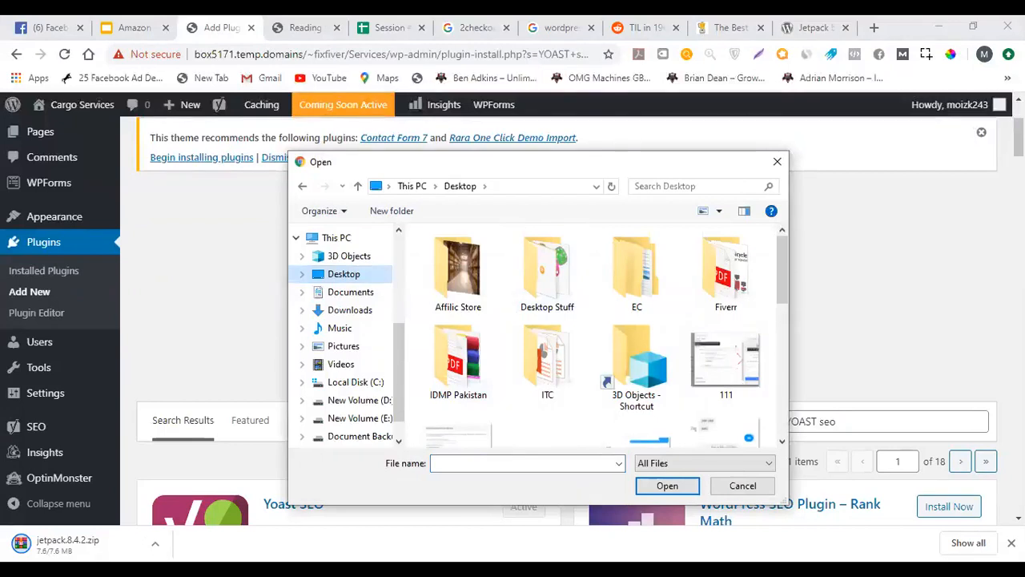
click(753, 486)
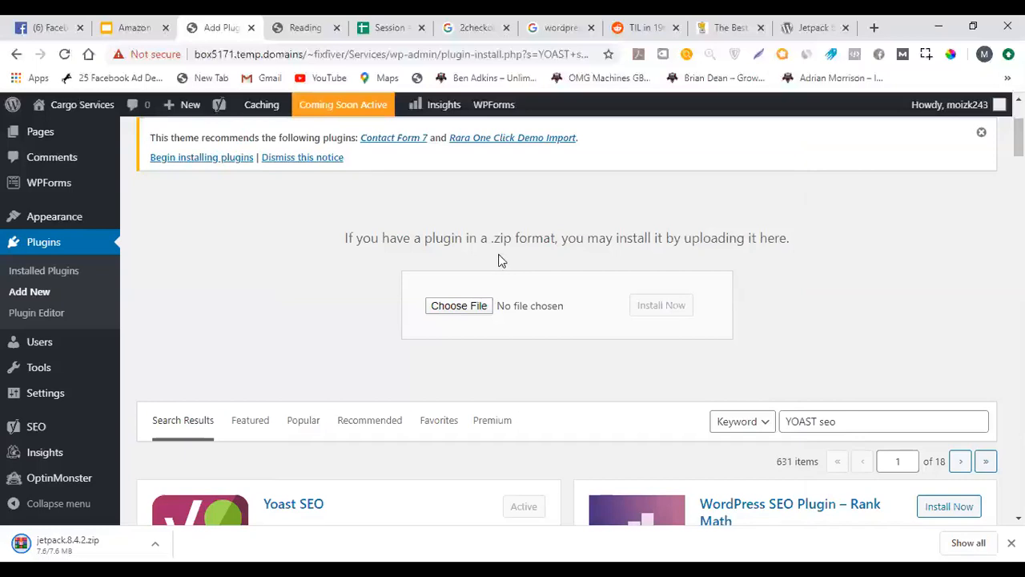
Open the Installed Plugins list and look through the plugins down to Yoast SEO
click(44, 273)
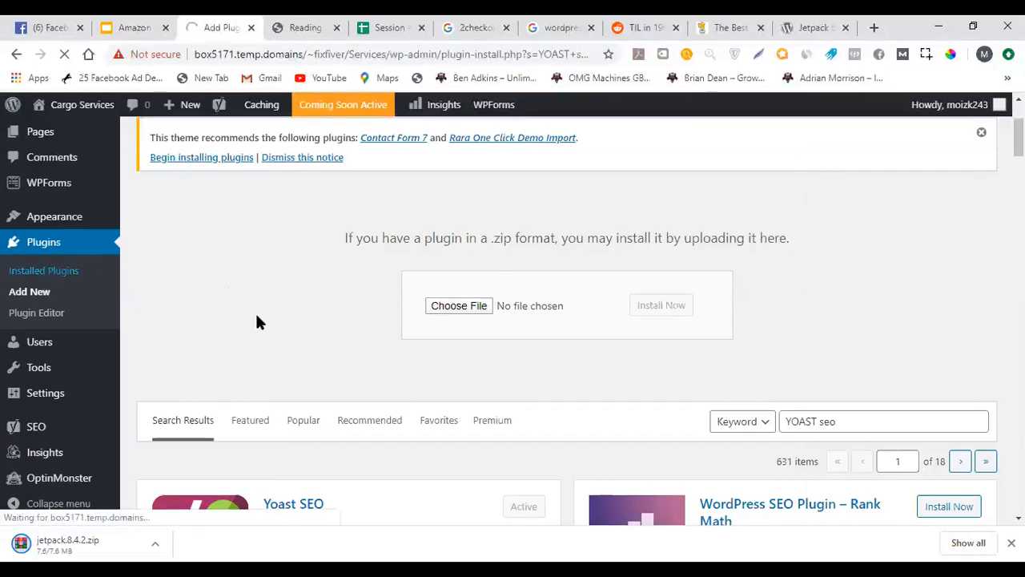
scroll(344, 354, down, 4)
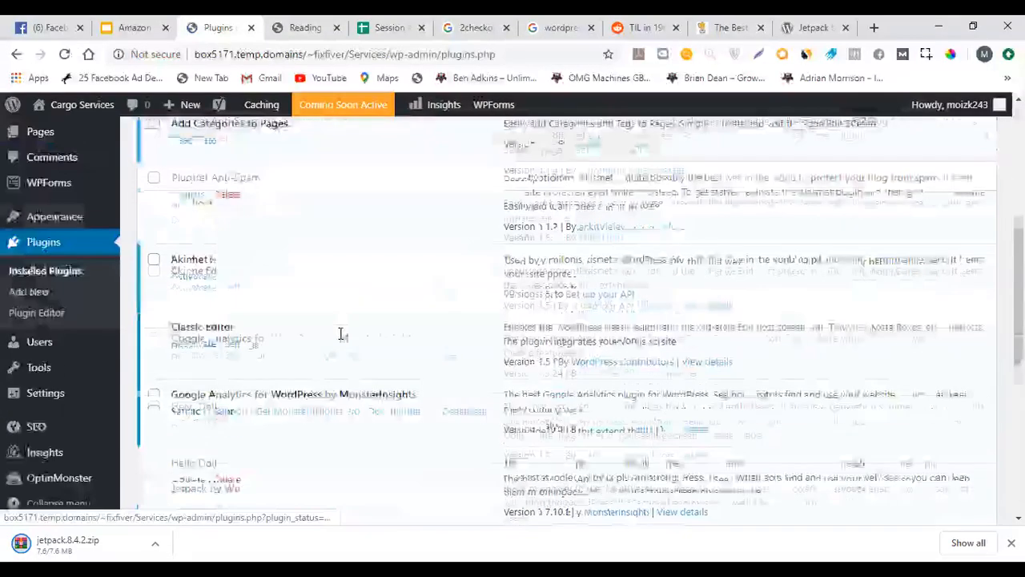
scroll(341, 333, down, 5)
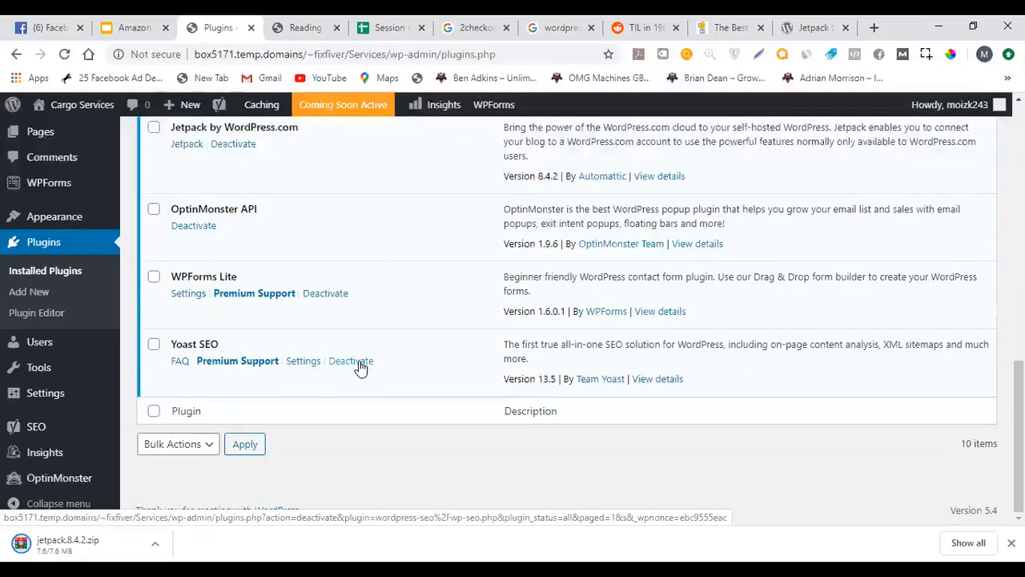
scroll(361, 366, up, 3)
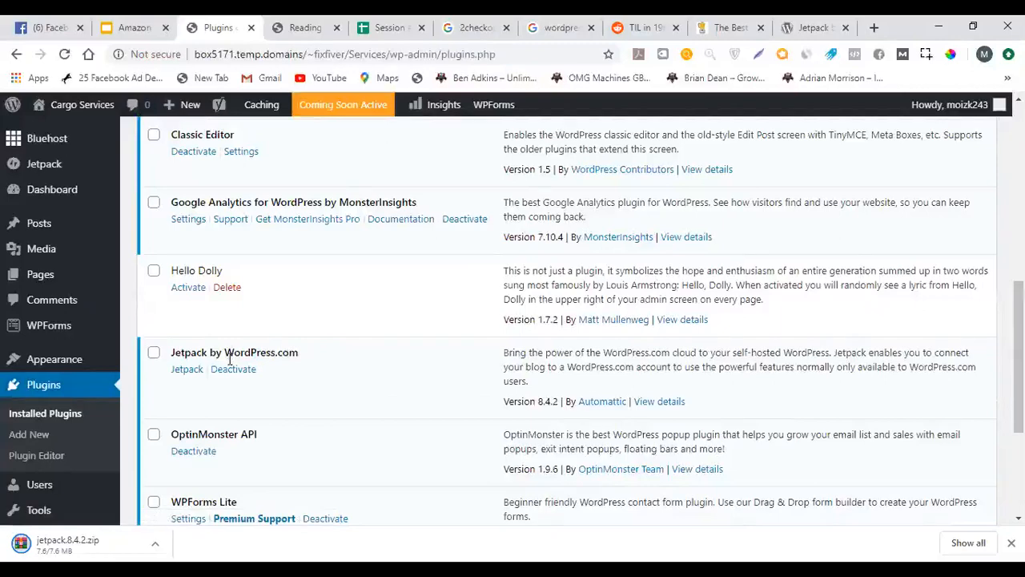
scroll(257, 366, down, 3)
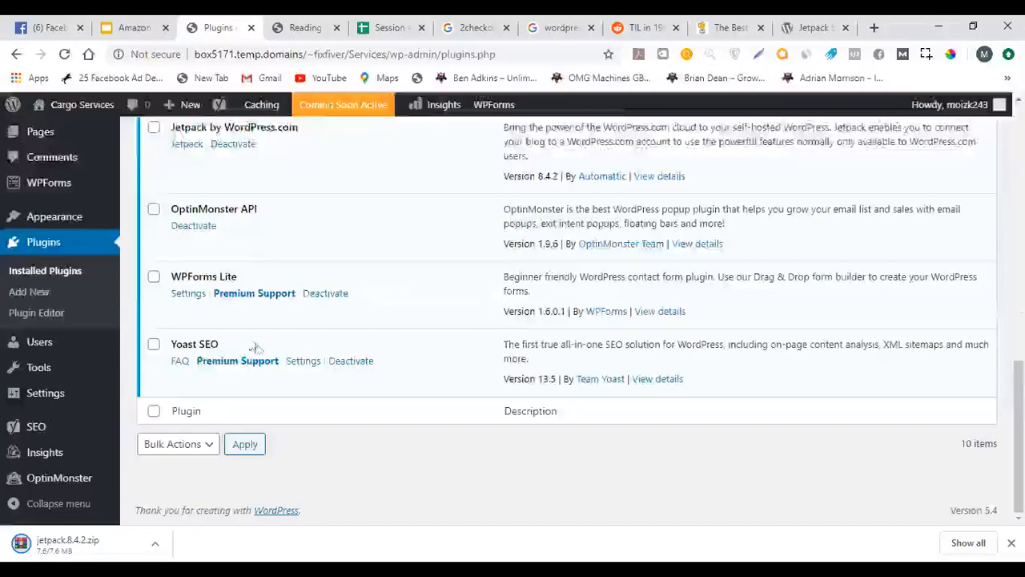
scroll(250, 362, up, 2)
scroll(244, 361, up, 6)
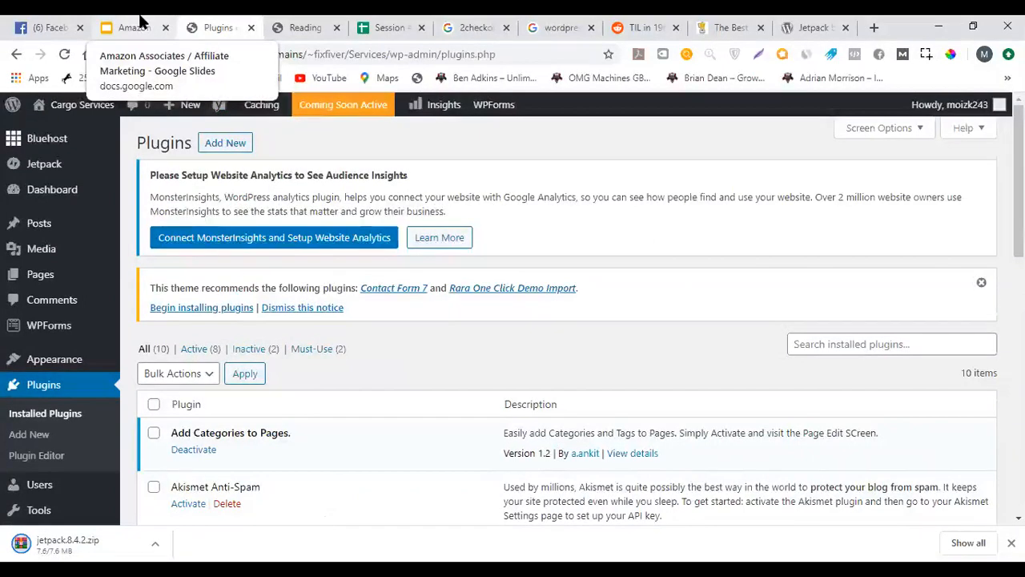
Switch to the Google Slides presentation, present the "Plugins - 2" slide full screen, and exit the slideshow
click(139, 23)
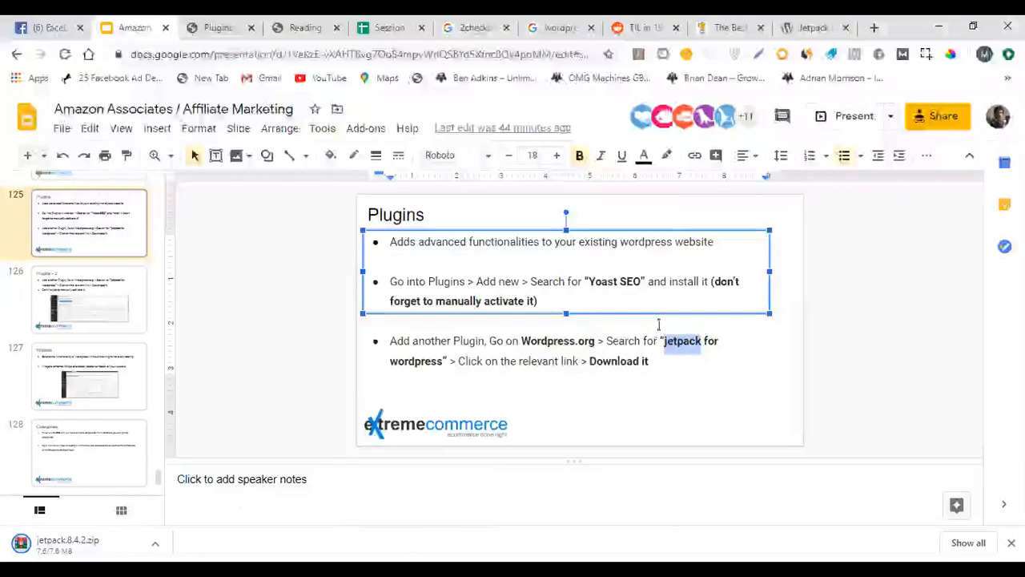
click(652, 345)
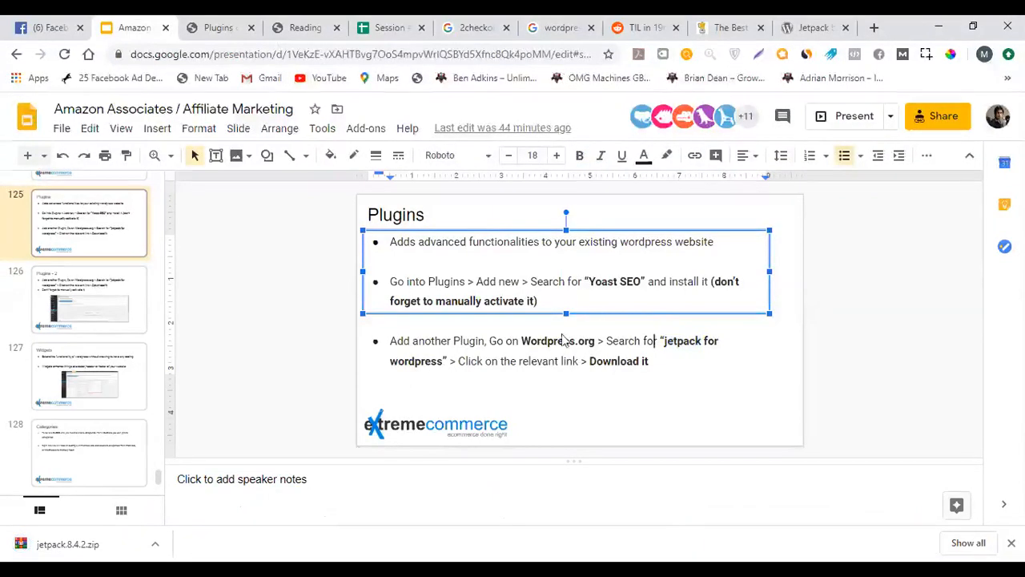
click(148, 300)
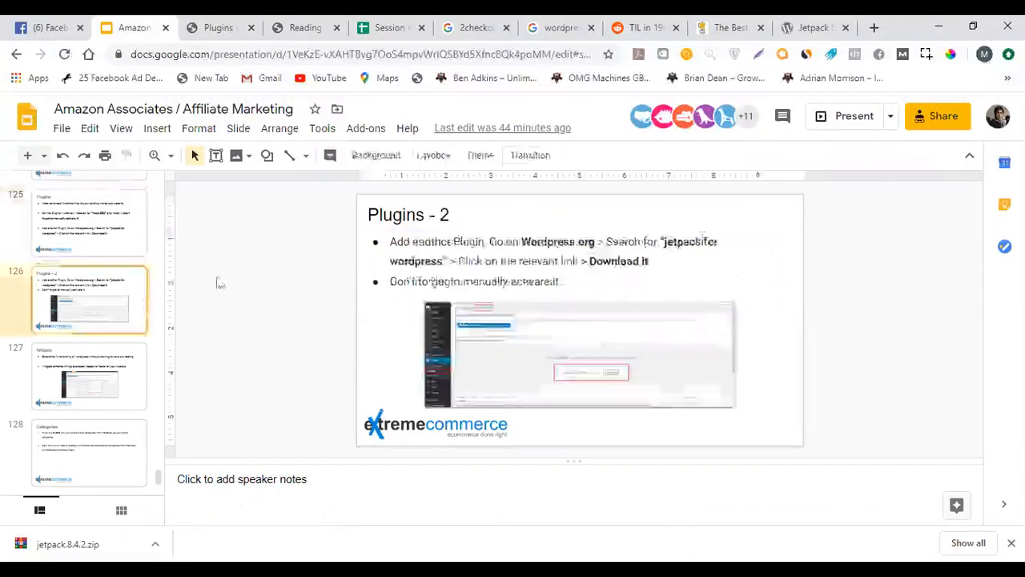
click(841, 119)
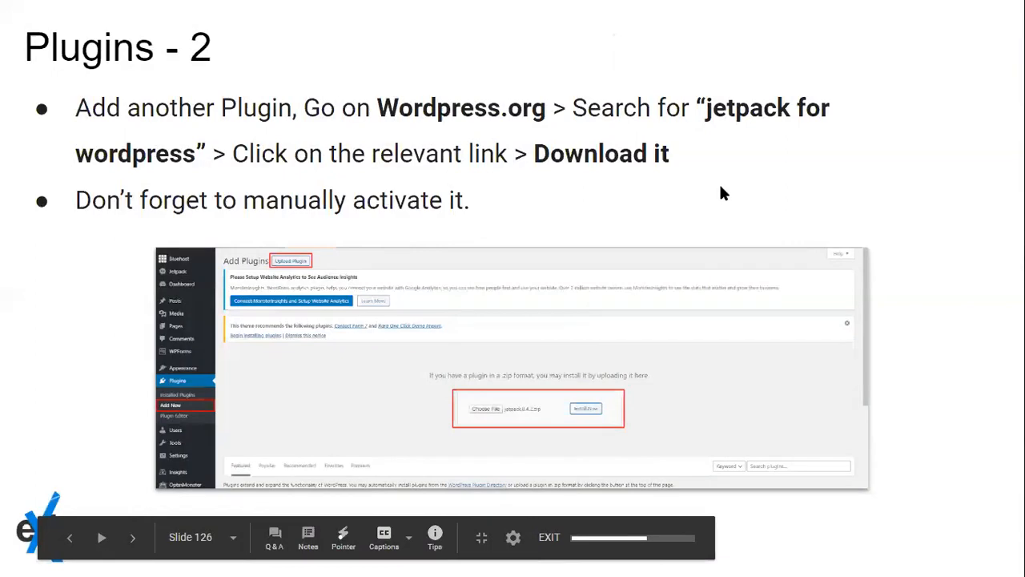
key(Escape)
Present the "Widgets" slide full screen and exit the slideshow
key(Down)
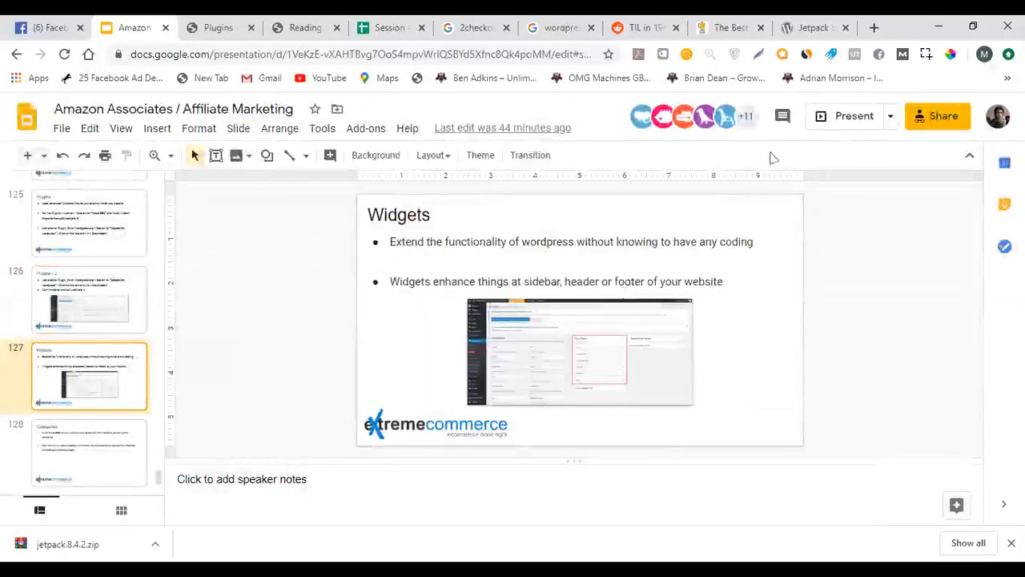
click(855, 121)
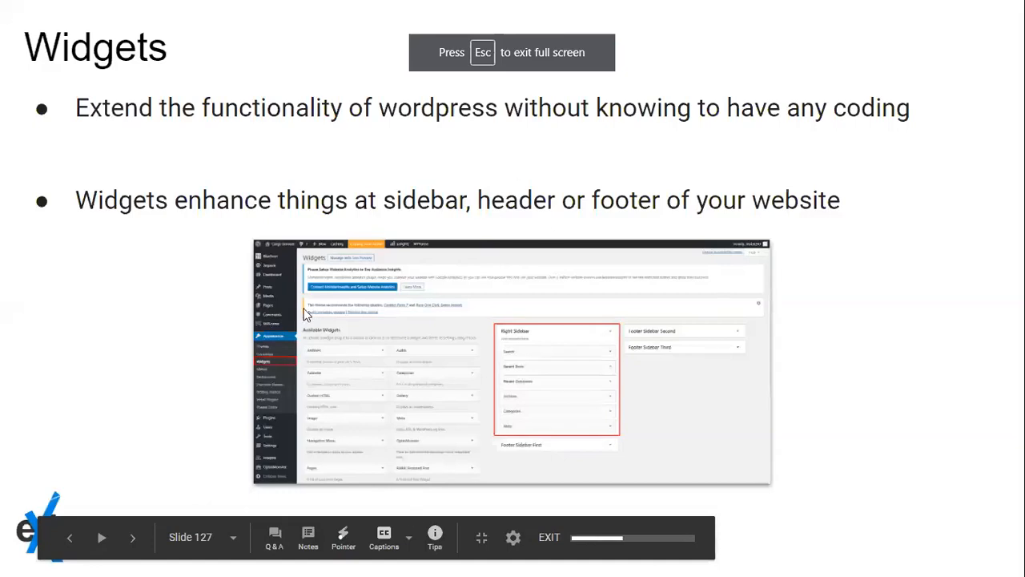
key(Right)
key(Left)
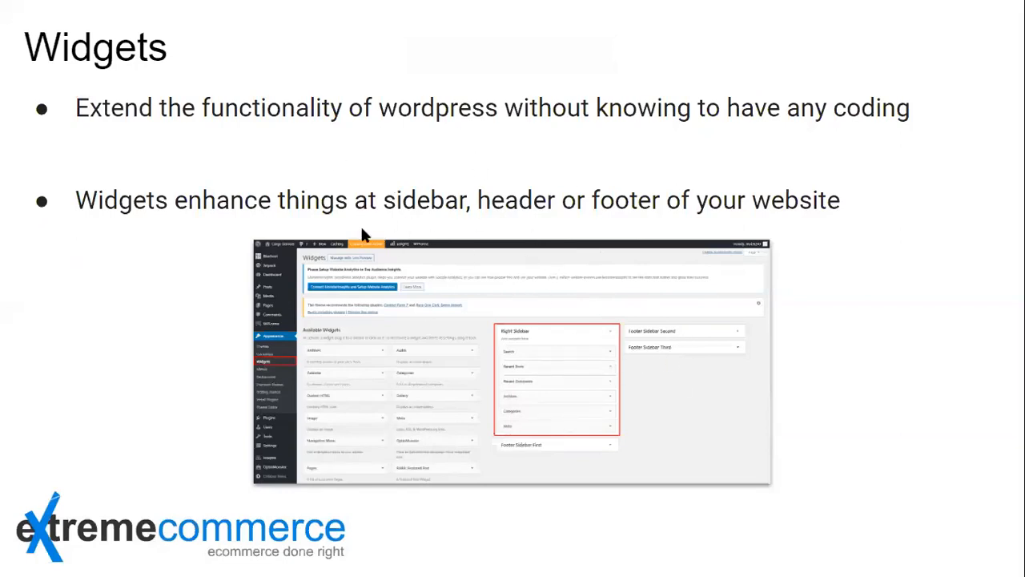
key(Escape)
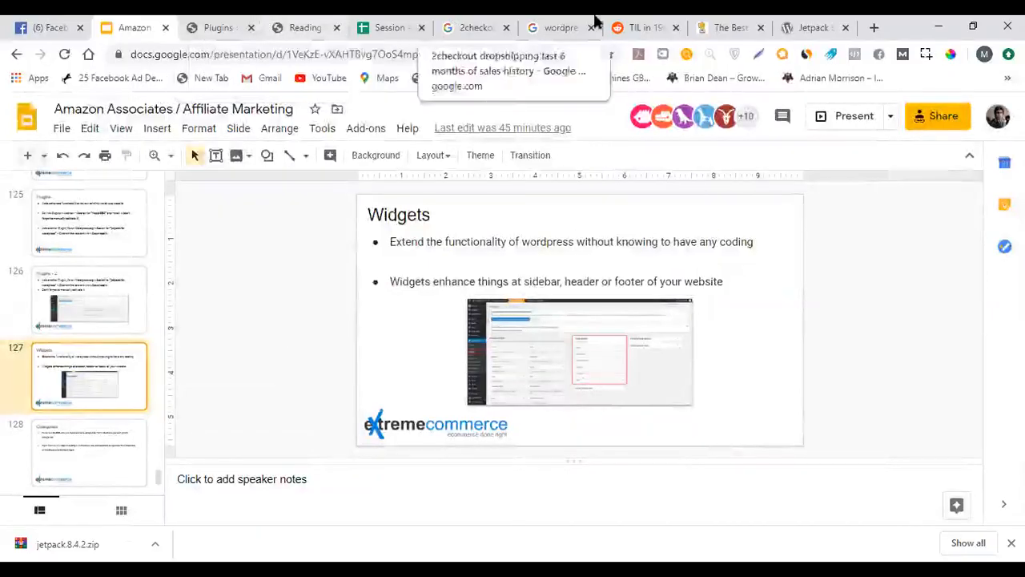
click(298, 24)
click(222, 22)
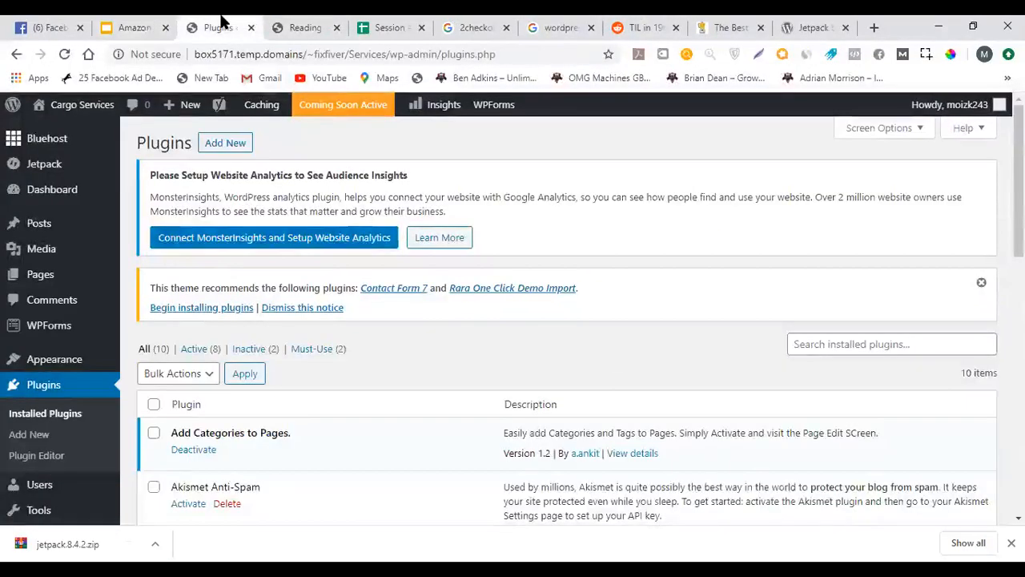
scroll(75, 264, down, 2)
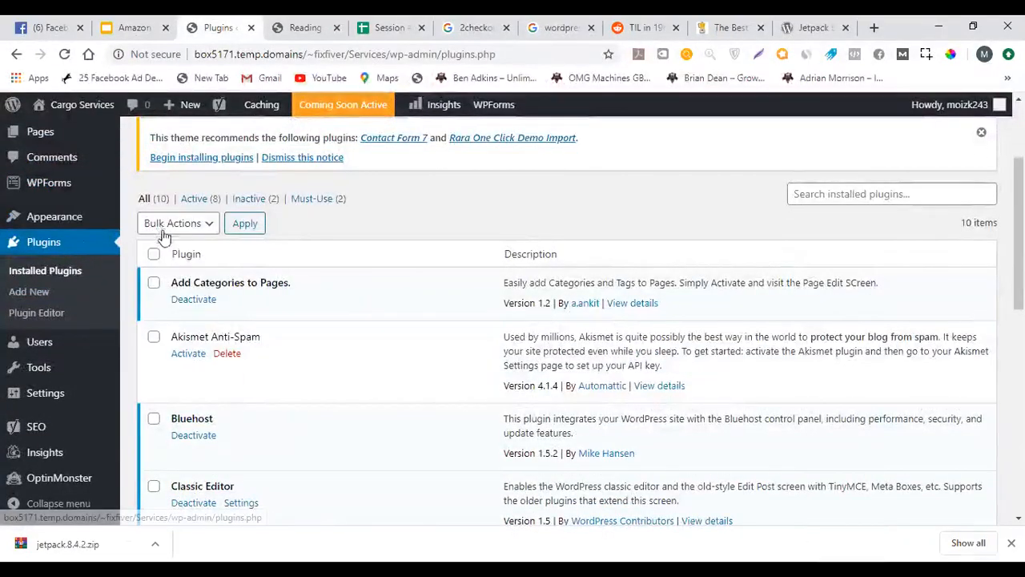
scroll(182, 286, up, 1)
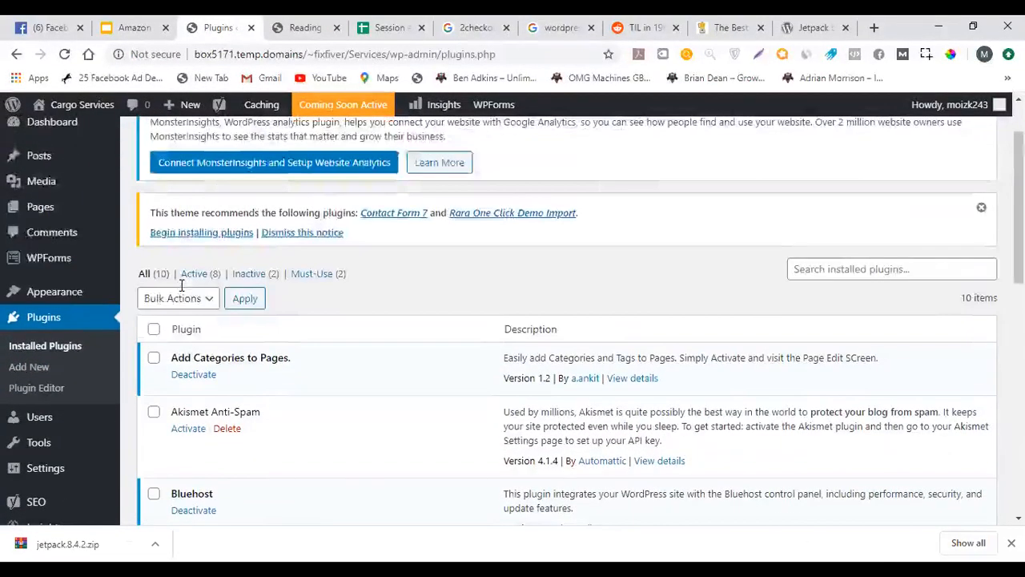
scroll(160, 277, down, 2)
scroll(126, 275, up, 2)
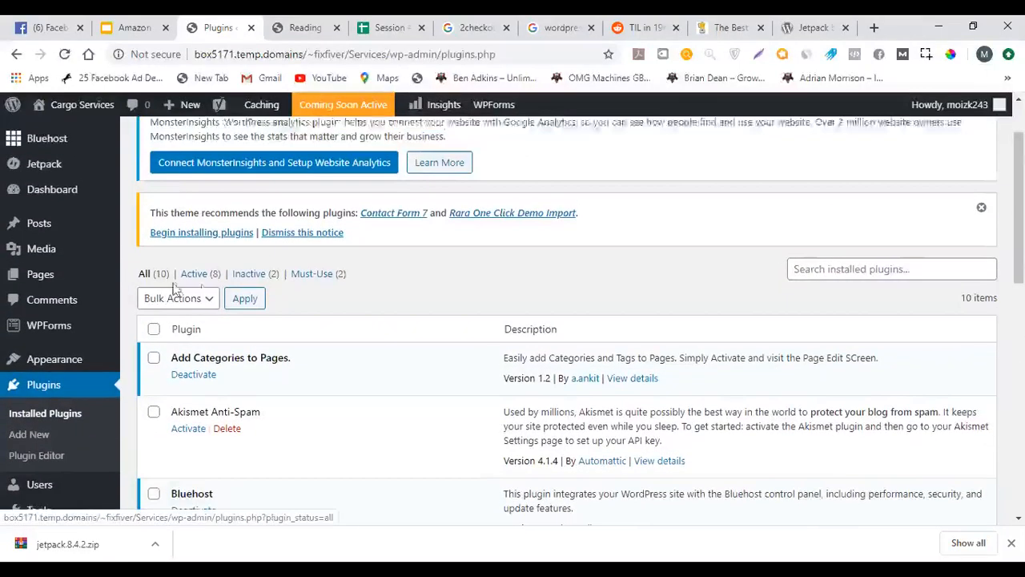
click(294, 21)
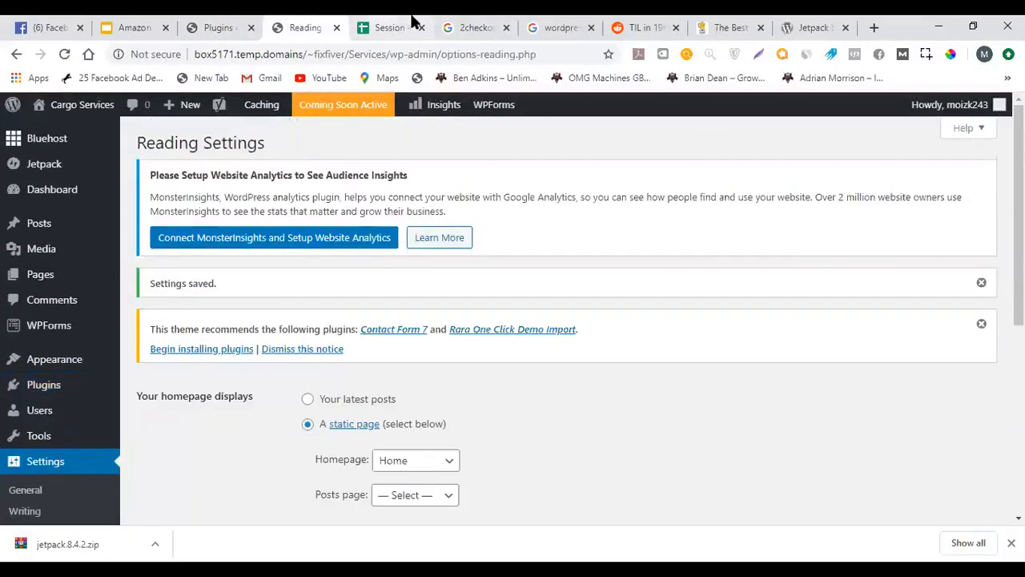
click(134, 28)
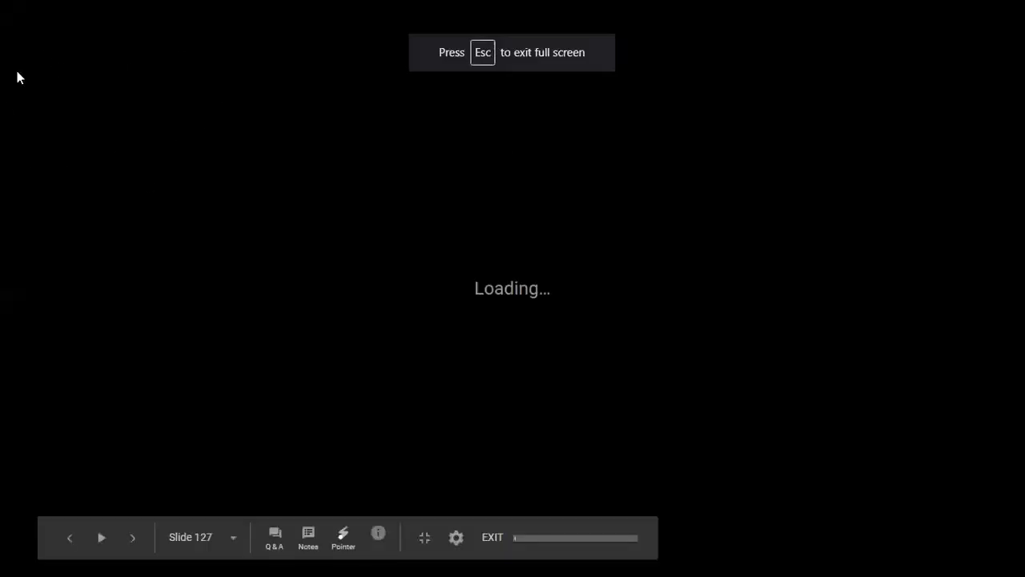
key(Escape)
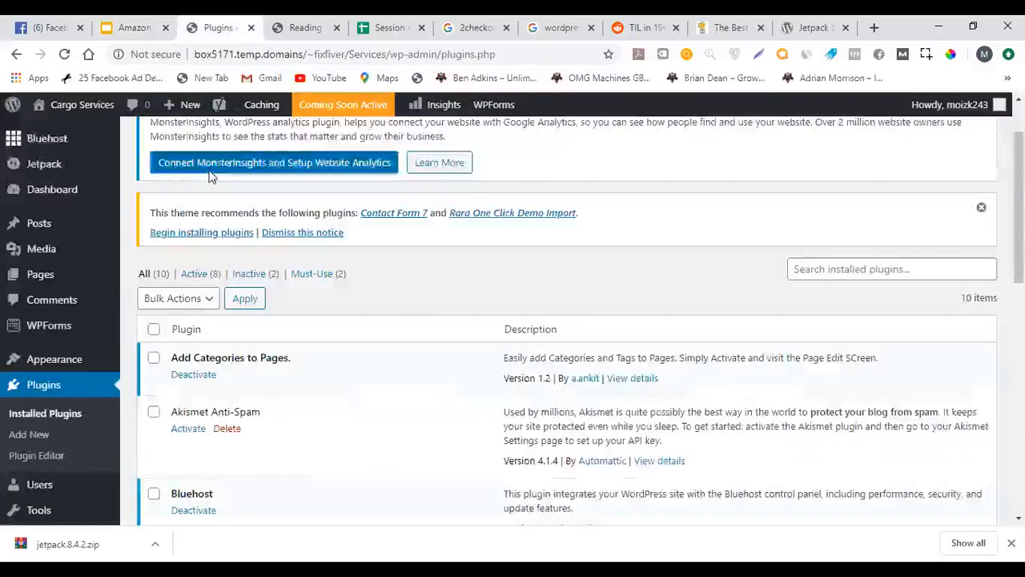
Open the WordPress Widgets page from the Plugins page and bring the Right Sidebar widget area into view
mouse_move(64, 284)
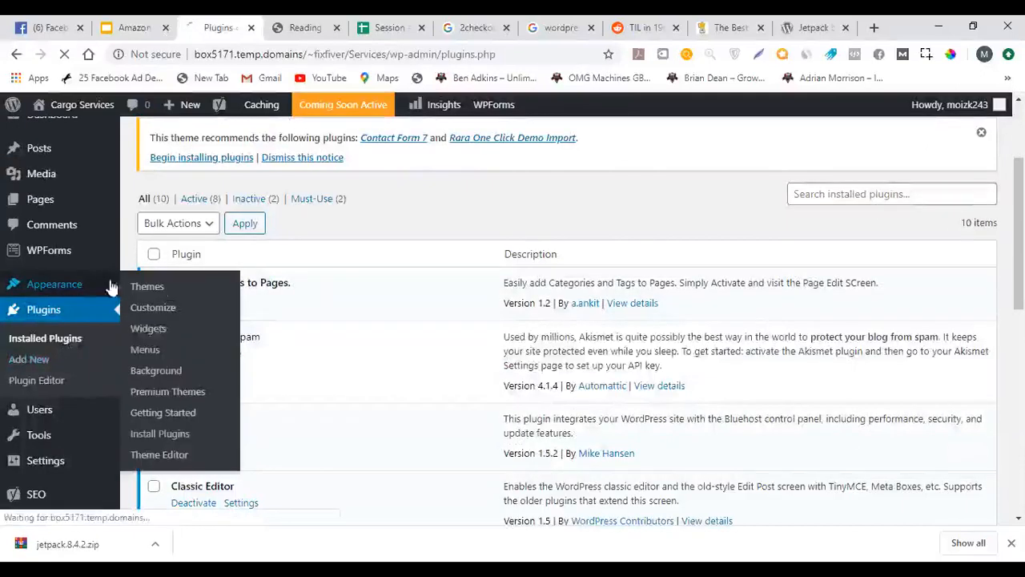
click(181, 331)
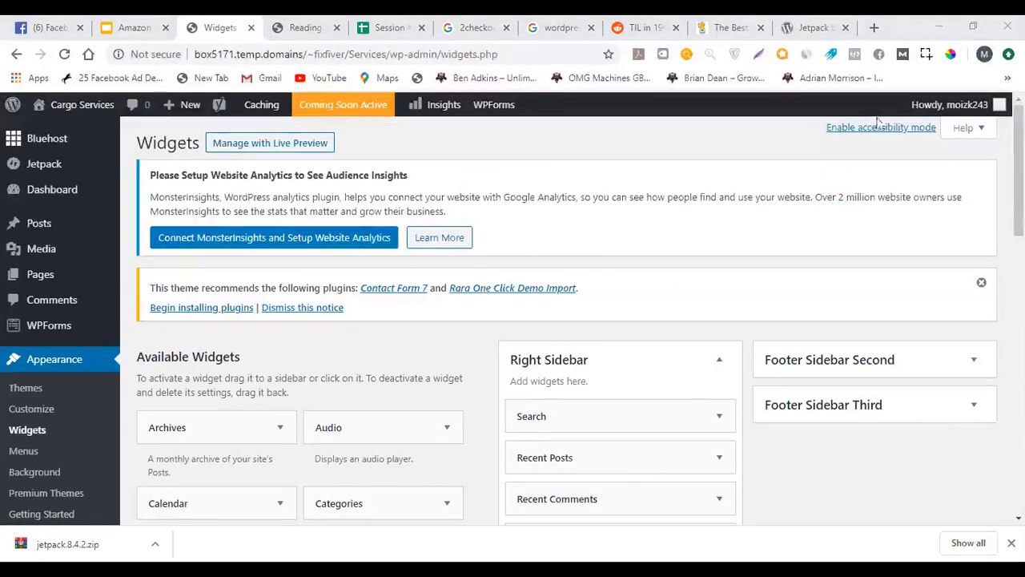
scroll(575, 212, down, 3)
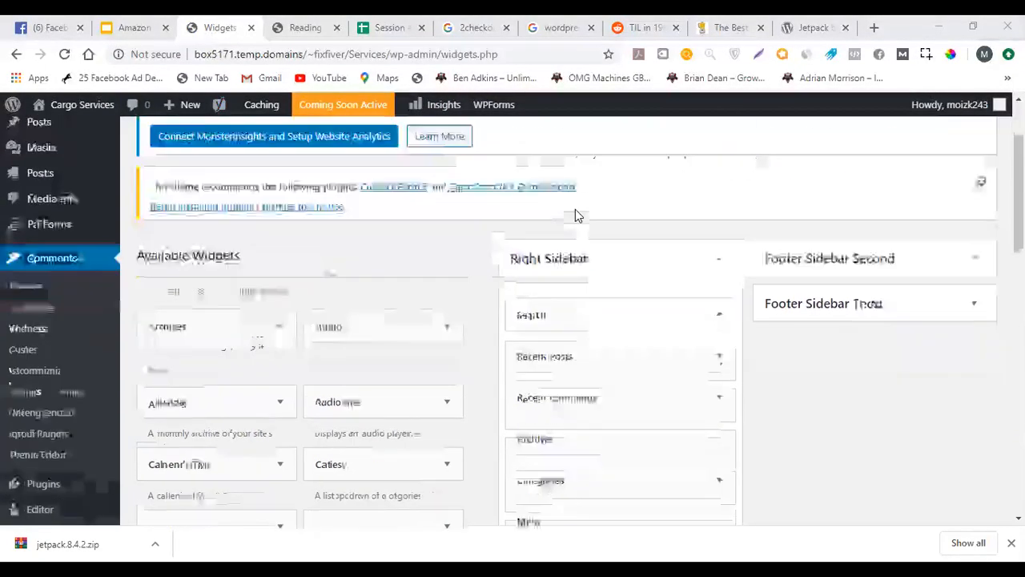
scroll(751, 301, up, 2)
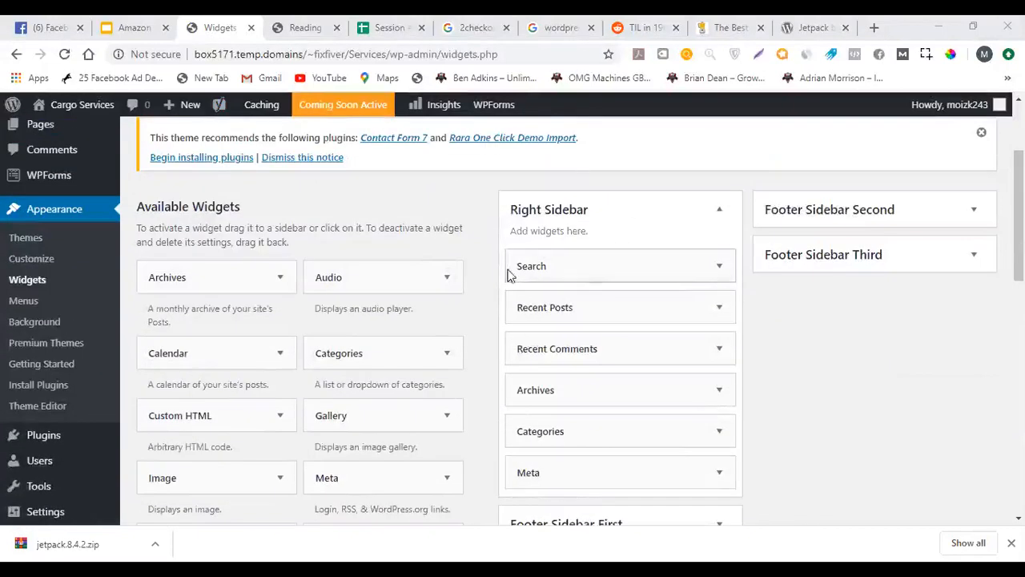
Open the Cargo Services site in a new browser tab and examine the sidebar widgets on its home page
mouse_move(63, 105)
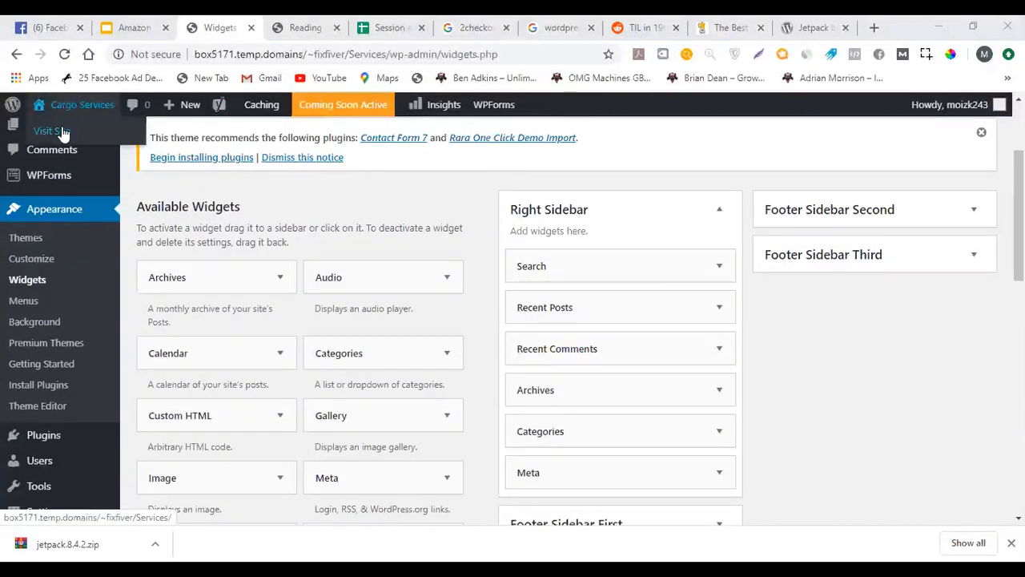
middle_click(62, 134)
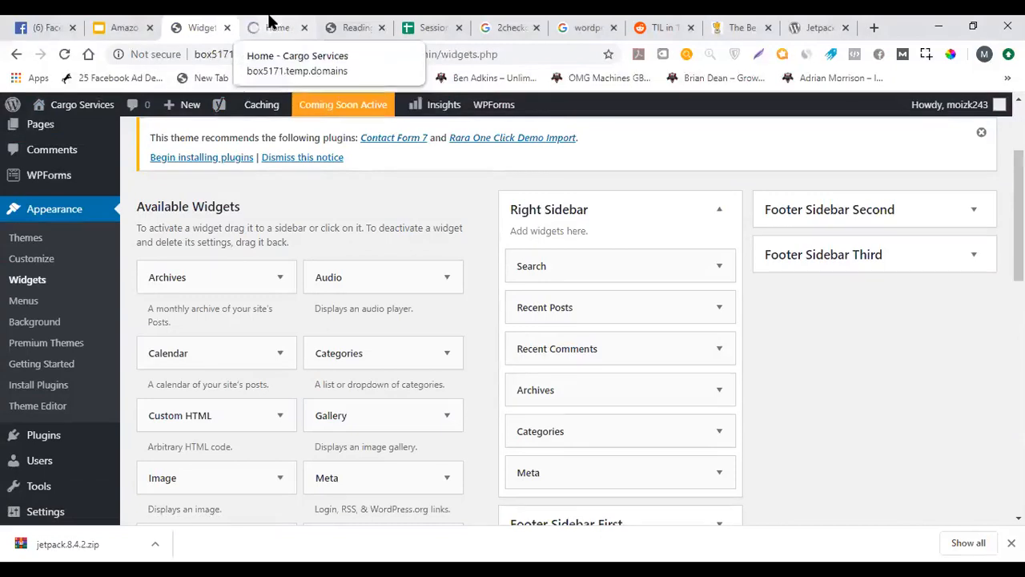
click(273, 24)
scroll(549, 304, down, 3)
scroll(720, 231, up, 1)
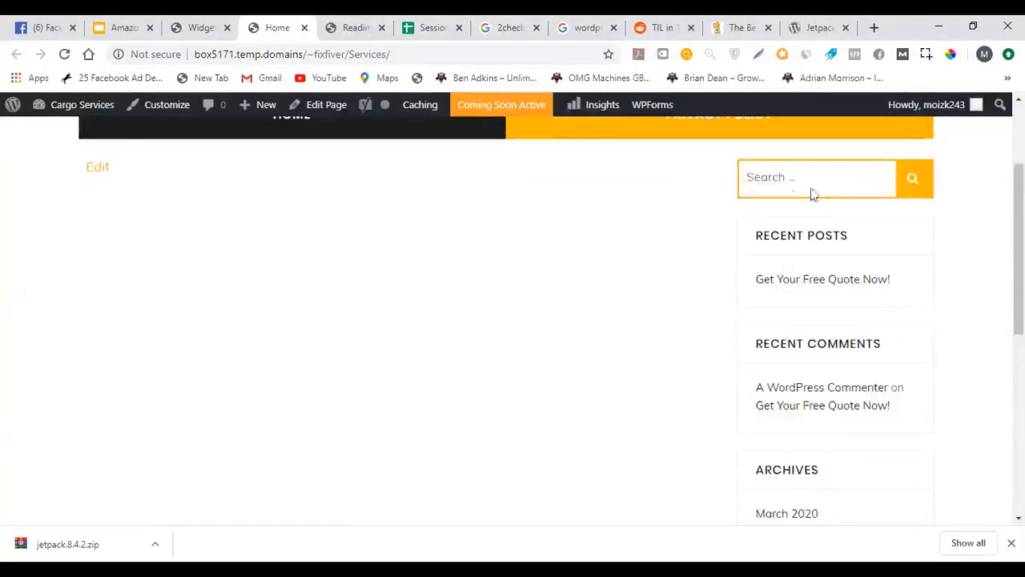
Remove the Search widget from the Right Sidebar and reload the site's home page to check the sidebar
click(236, 24)
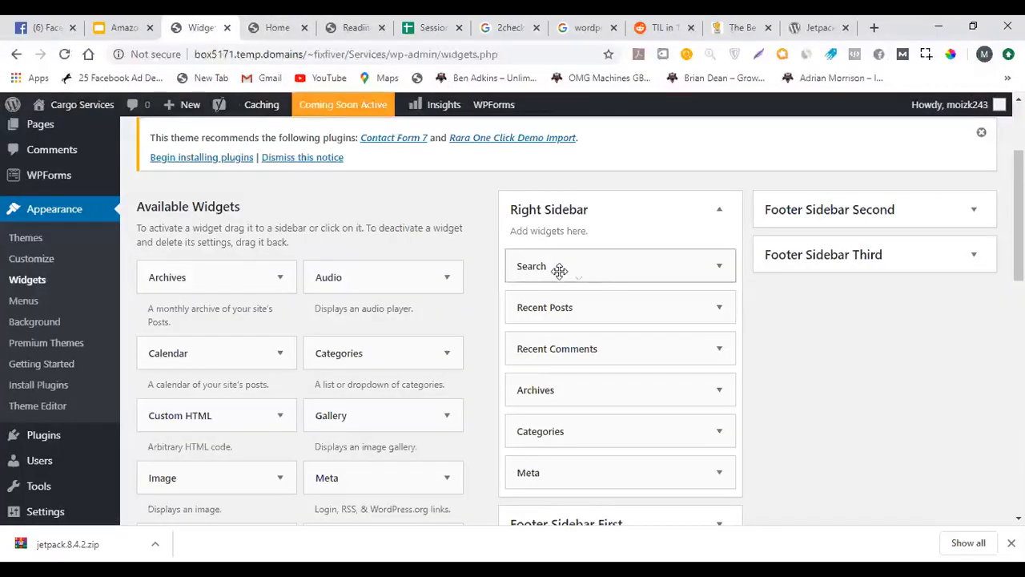
drag(619, 264, 329, 278)
click(277, 27)
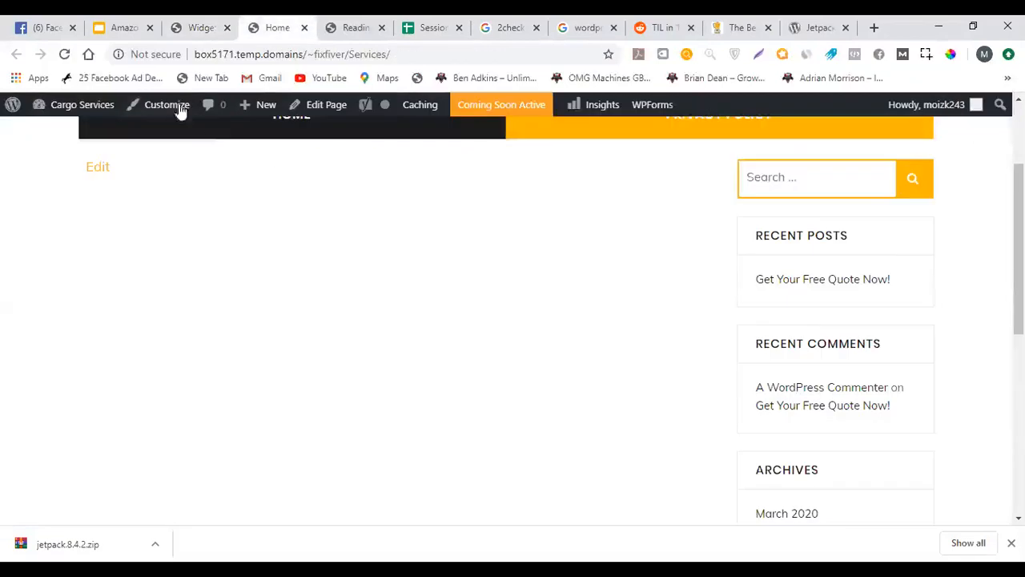
click(64, 54)
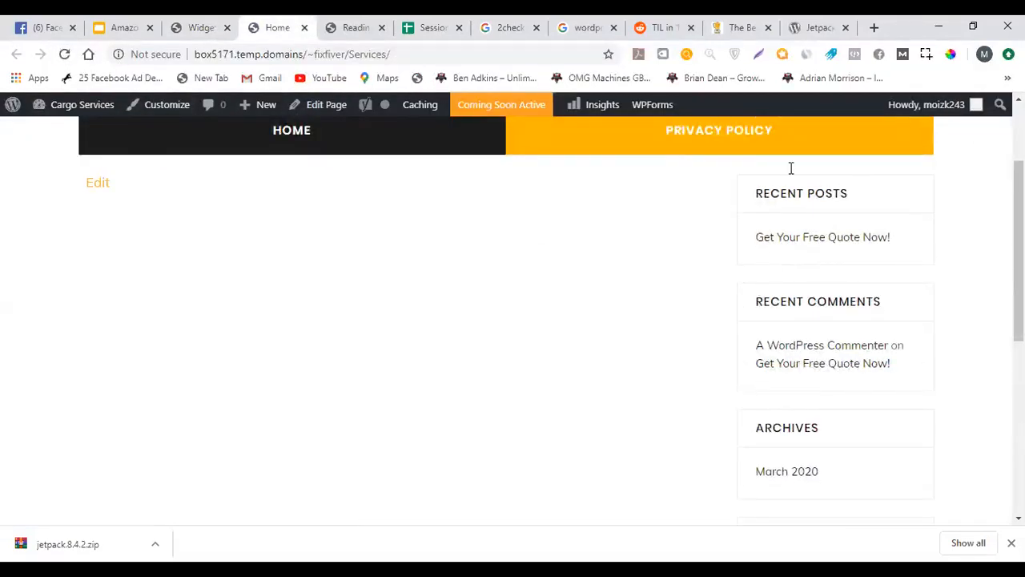
On the Widgets page, add the Calendar widget to the Right Sidebar and move Recent Posts above it
click(230, 22)
scroll(366, 350, down, 2)
drag(222, 284, 633, 186)
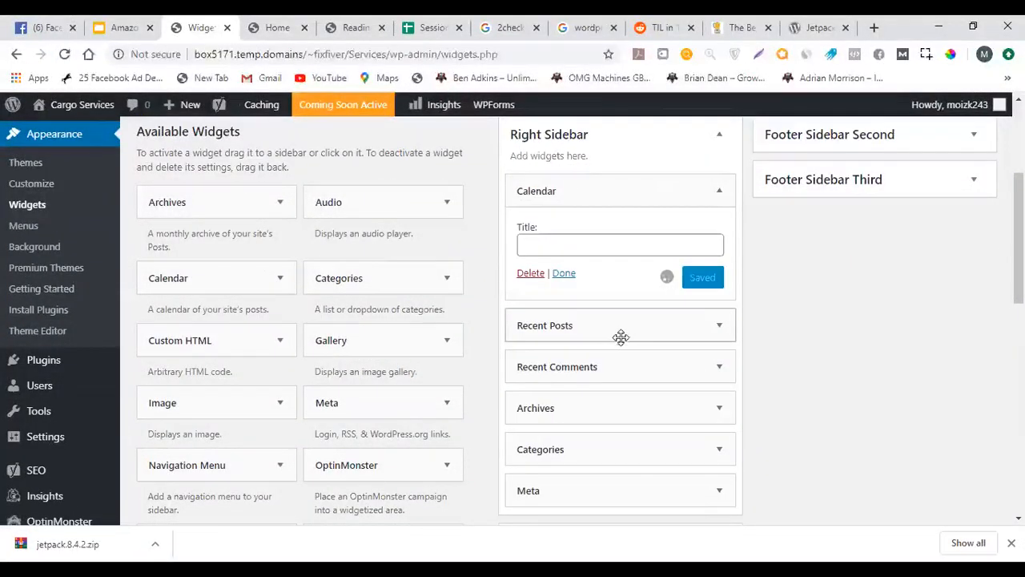
drag(612, 333, 615, 218)
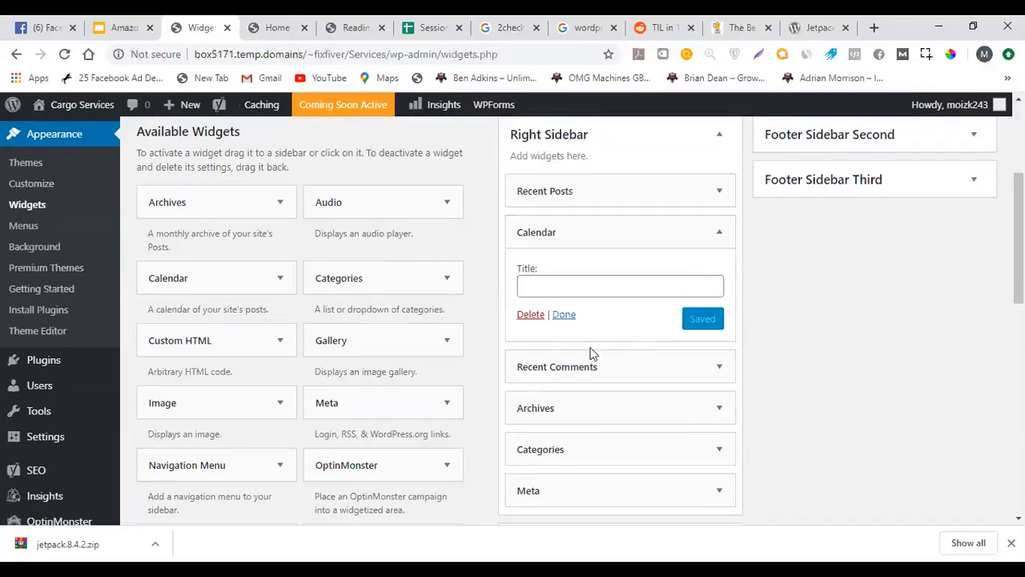
Look over the available widgets, then reload the site's home page and examine the calendar in the sidebar
scroll(785, 400, down, 2)
scroll(785, 401, up, 4)
scroll(782, 402, down, 8)
scroll(782, 402, down, 3)
scroll(779, 395, up, 10)
click(277, 27)
click(64, 56)
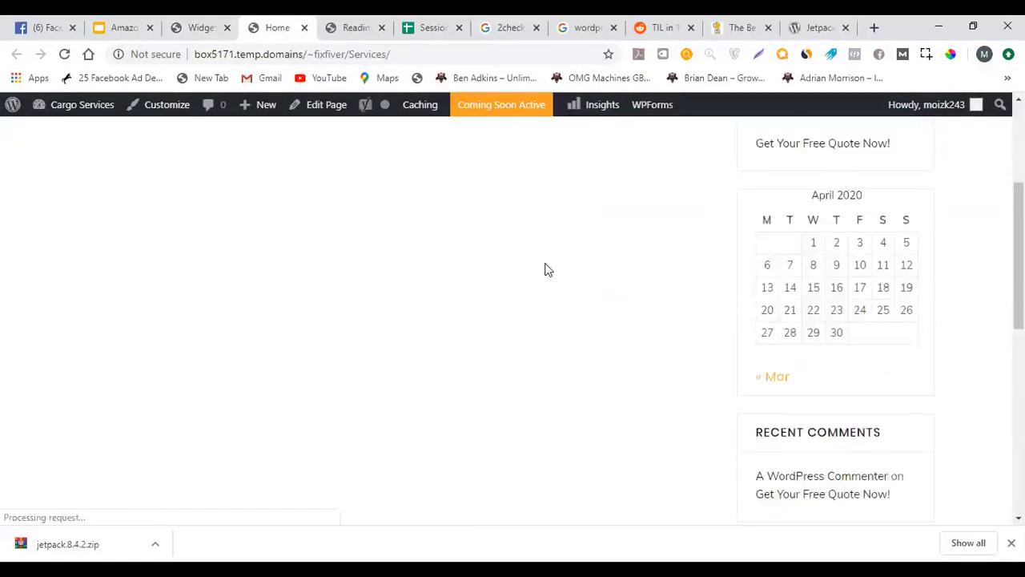
scroll(798, 249, up, 2)
scroll(845, 246, down, 2)
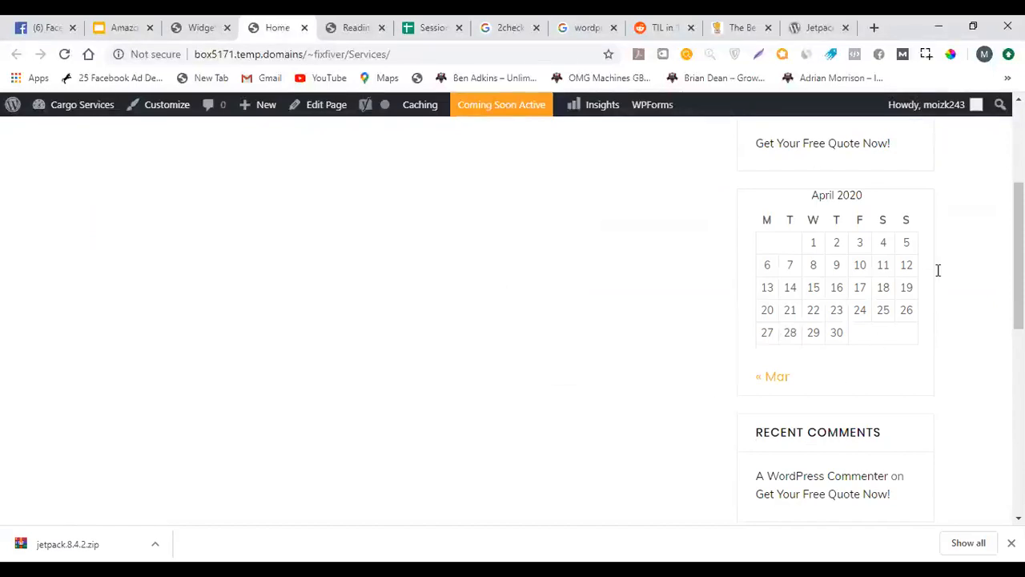
Examine the sidebar on the Cargo Services home page and the recent posts and related products in the Blender Versus article's sidebar
scroll(797, 241, down, 6)
scroll(789, 264, up, 9)
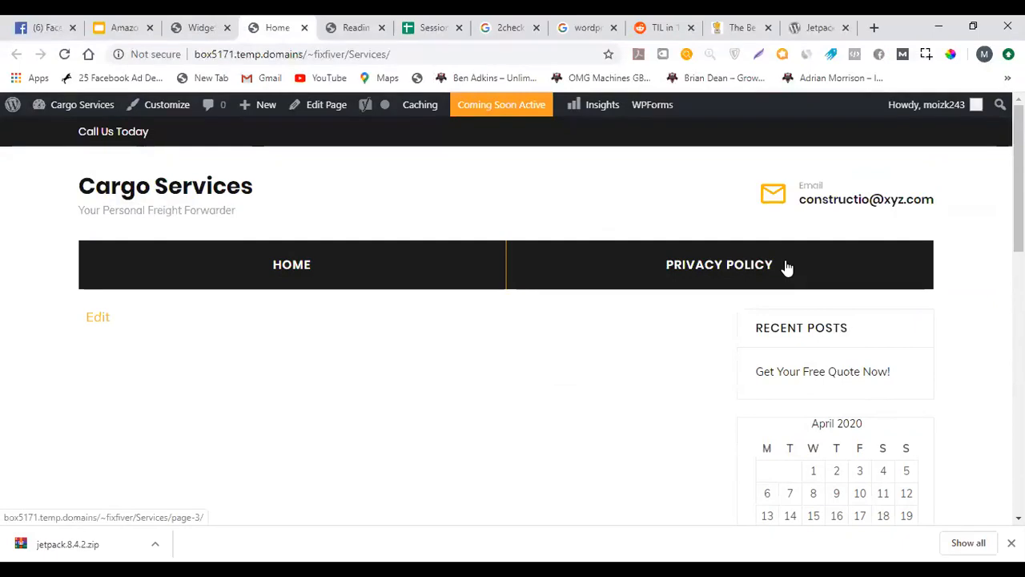
click(741, 27)
scroll(784, 120, down, 12)
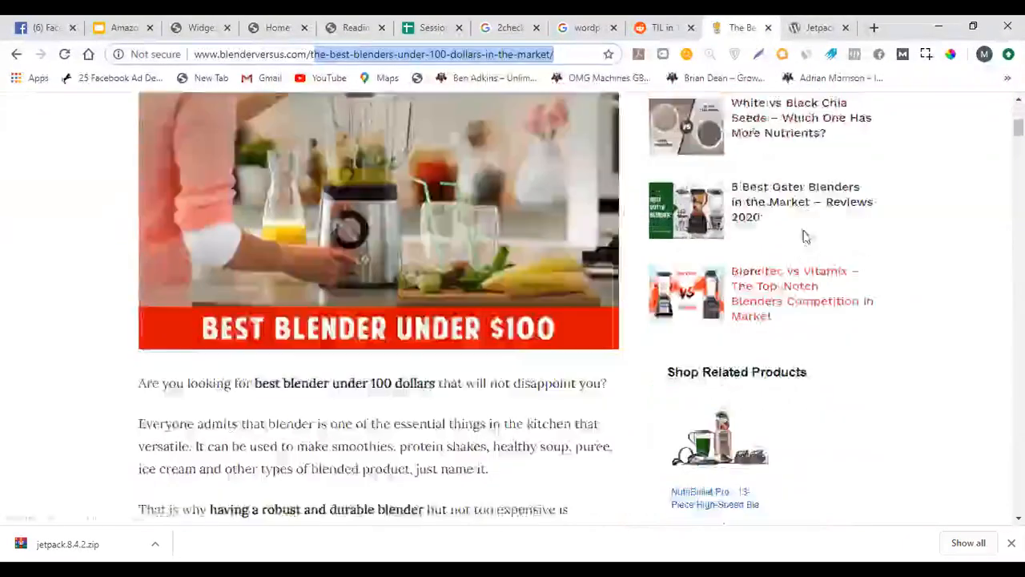
scroll(752, 278, down, 3)
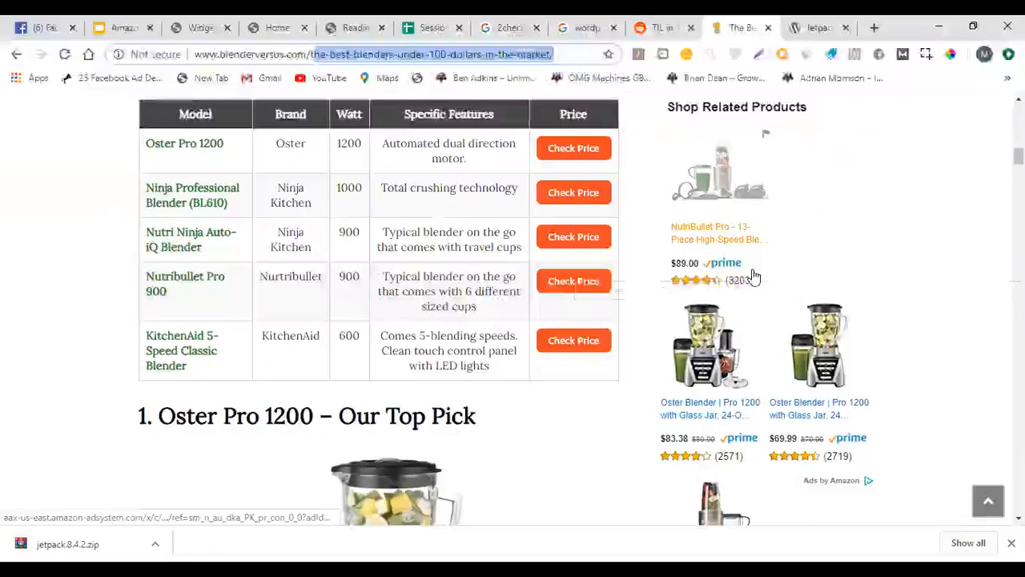
scroll(739, 274, down, 1)
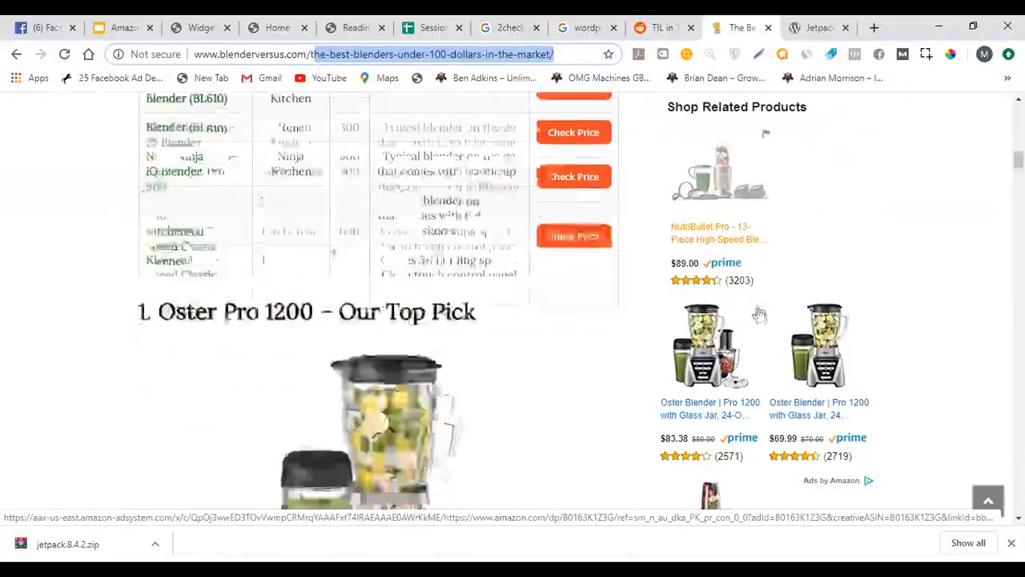
scroll(765, 328, up, 6)
scroll(764, 331, up, 10)
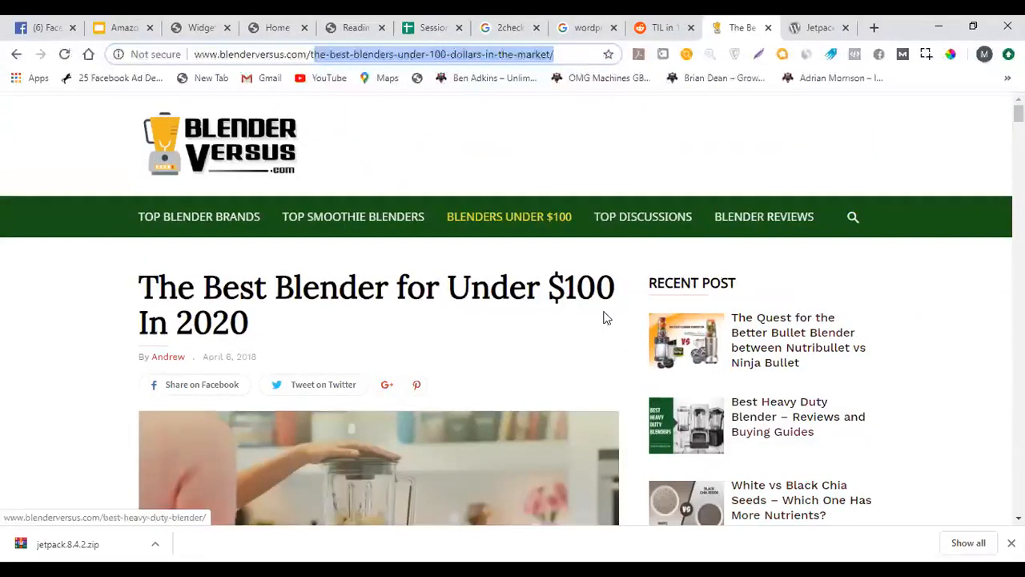
scroll(683, 301, down, 2)
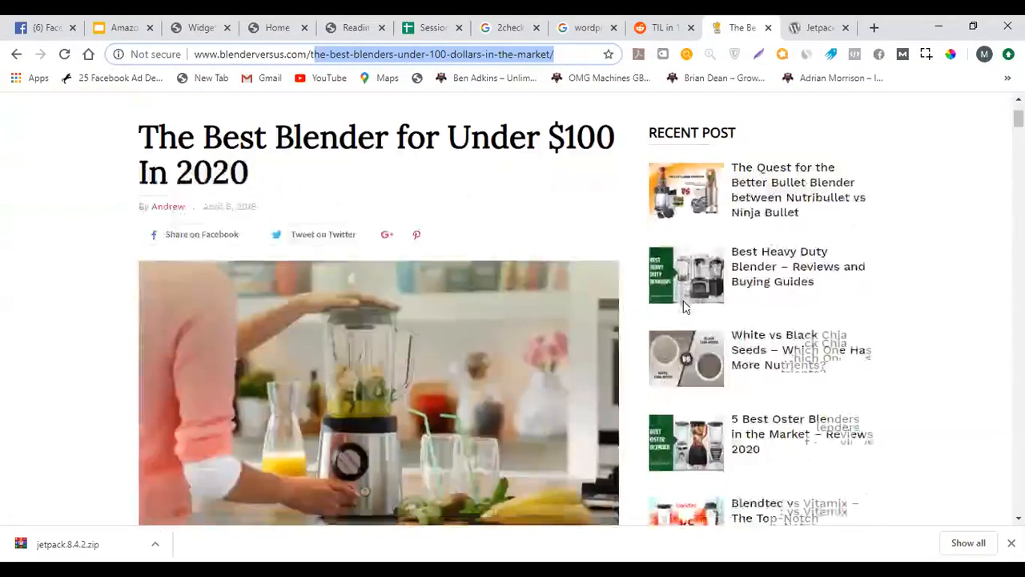
Return to the Cargo Services home page and look over the available widgets and Right Sidebar on the Widgets page
click(286, 24)
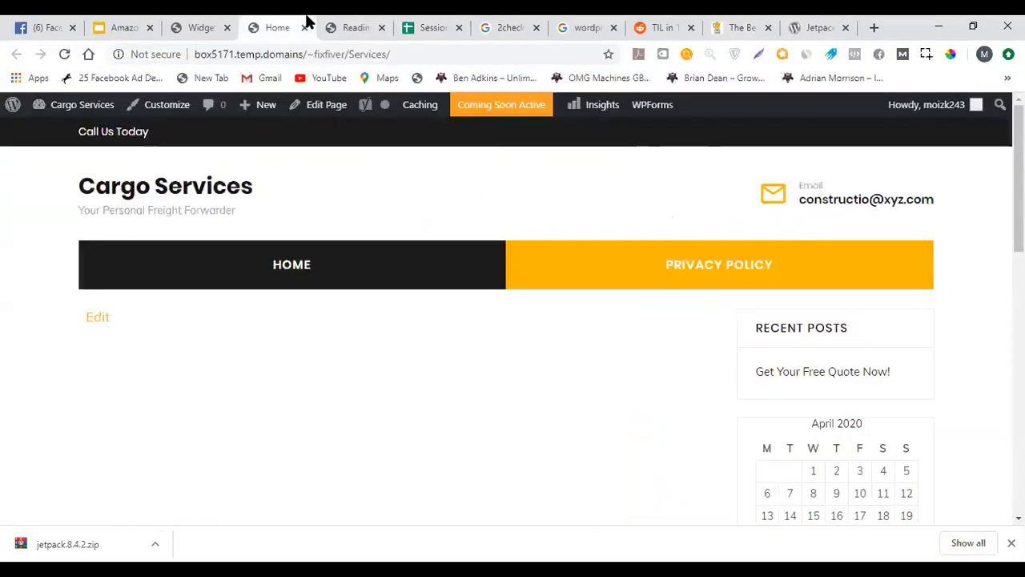
click(213, 22)
scroll(475, 305, down, 4)
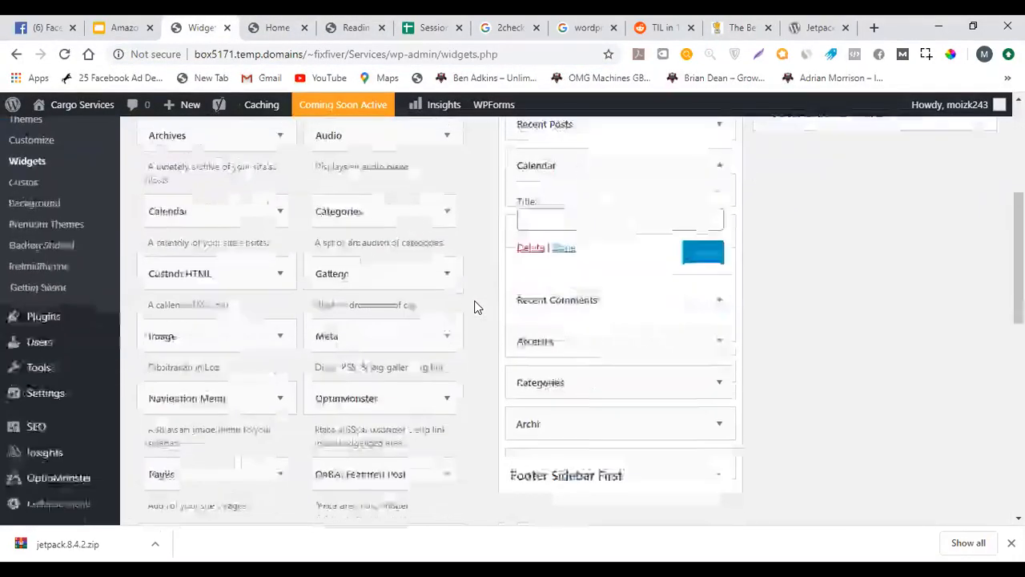
scroll(476, 305, up, 5)
click(249, 23)
click(200, 27)
Switch to the Google Slides deck, present the Widgets slide, advance to the Categories slide and exit the slideshow
click(120, 27)
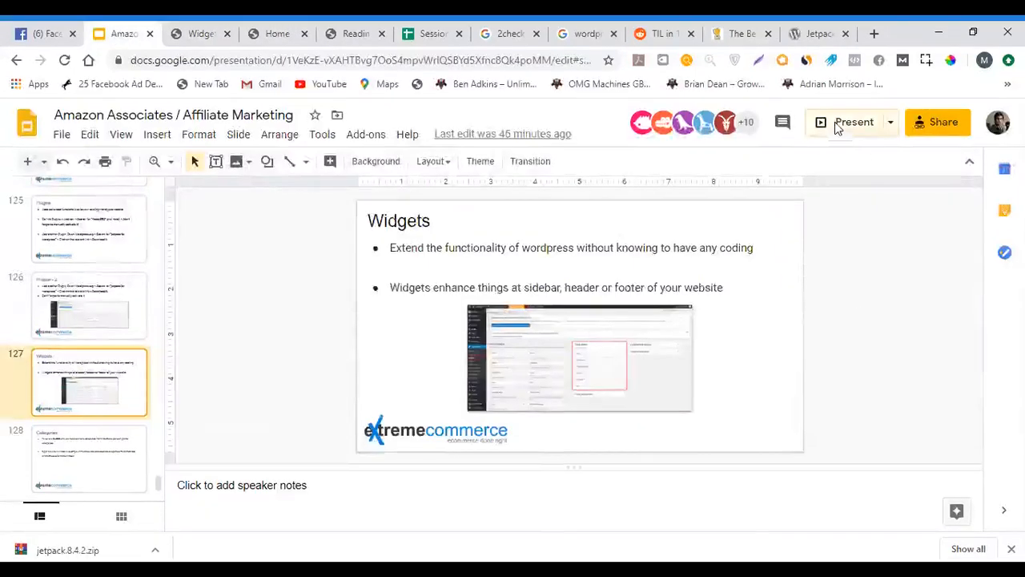
click(836, 131)
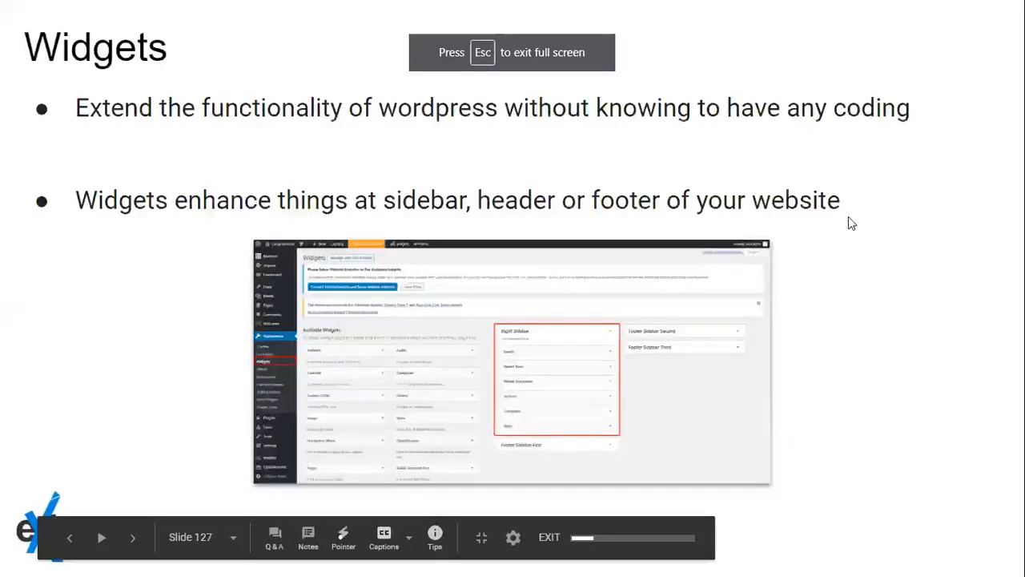
click(848, 216)
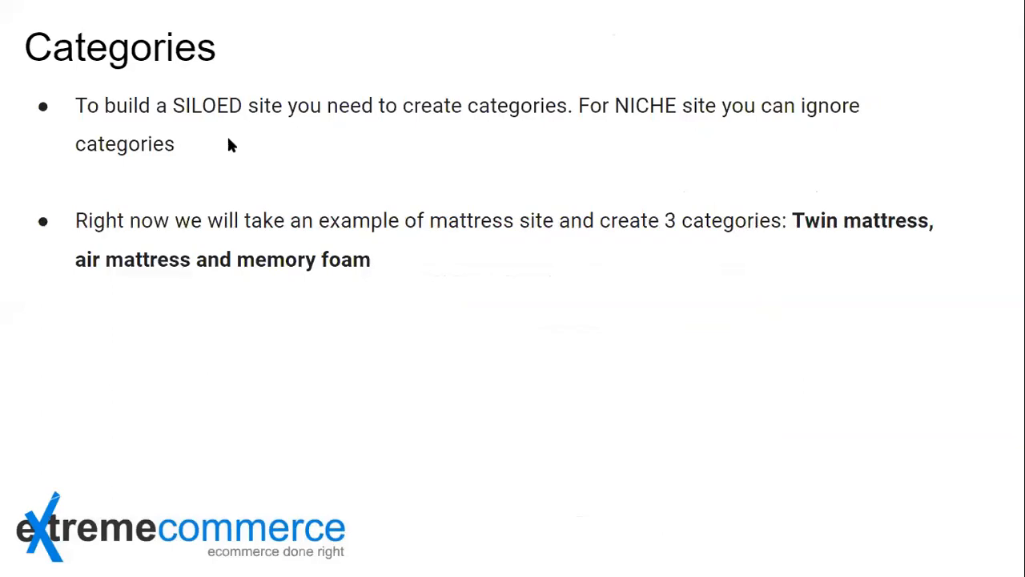
key(Escape)
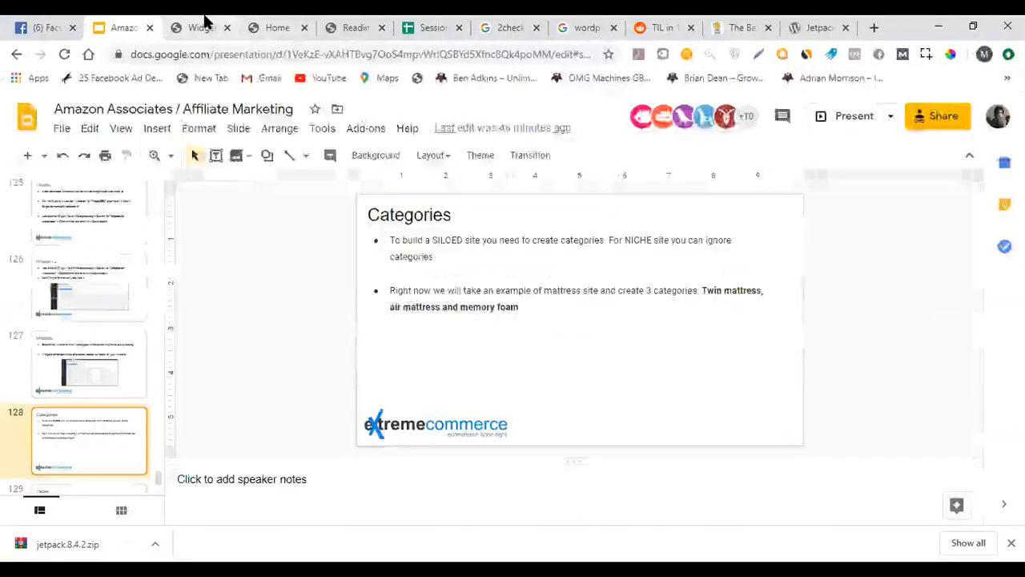
Return to the WordPress admin and open the post Categories page at the Add New Category form
click(210, 26)
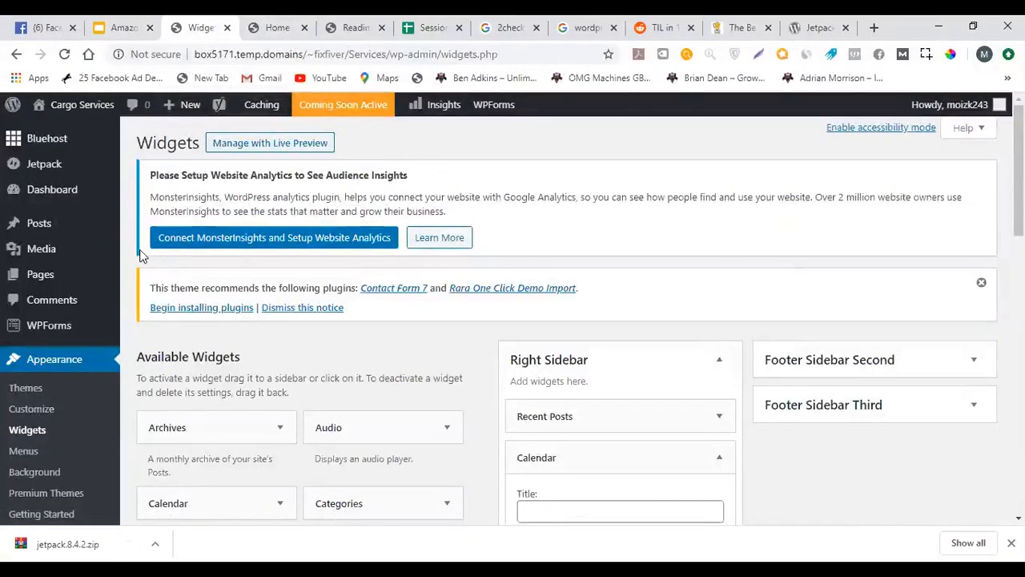
mouse_move(72, 233)
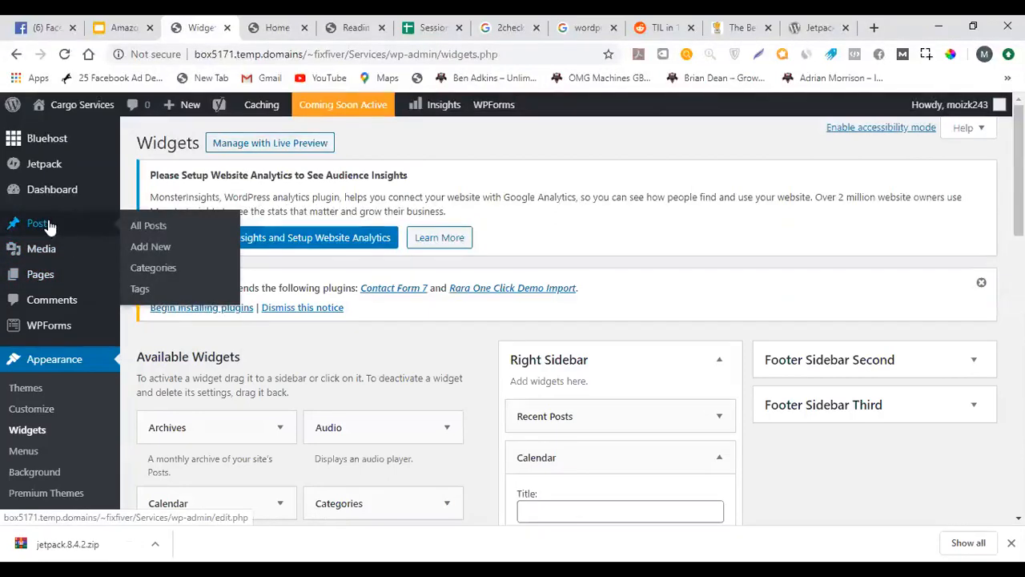
click(148, 267)
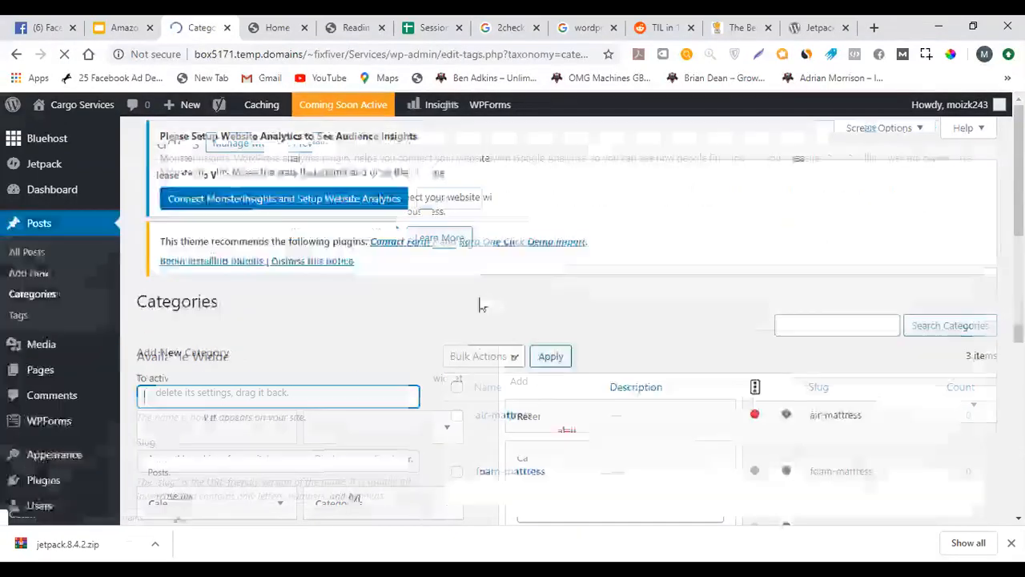
scroll(499, 294, down, 3)
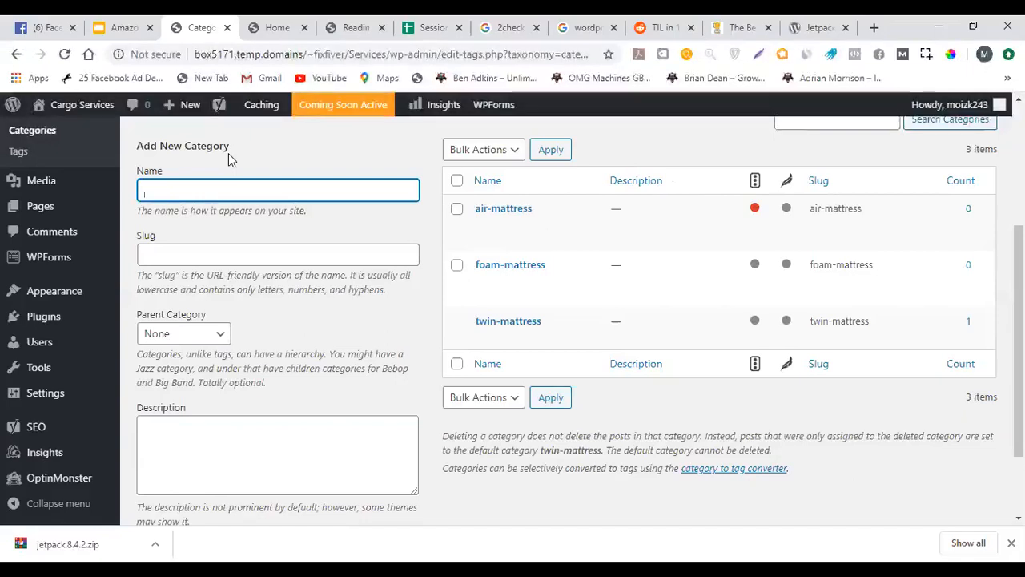
Copy the existing category name air-mattress into both the Name and Slug of the new category form
mouse_move(530, 210)
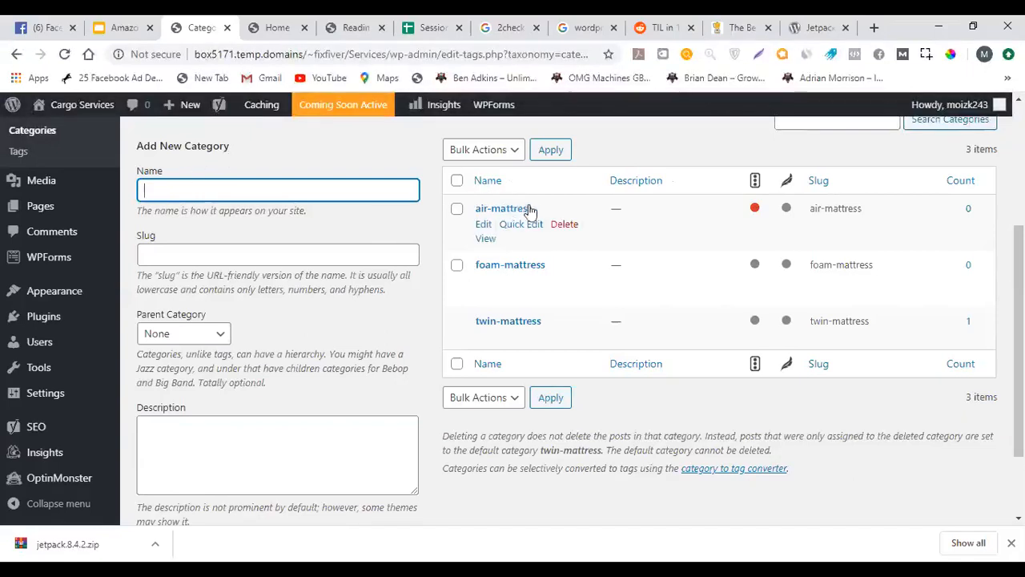
drag(540, 210, 474, 210)
key(ctrl+c)
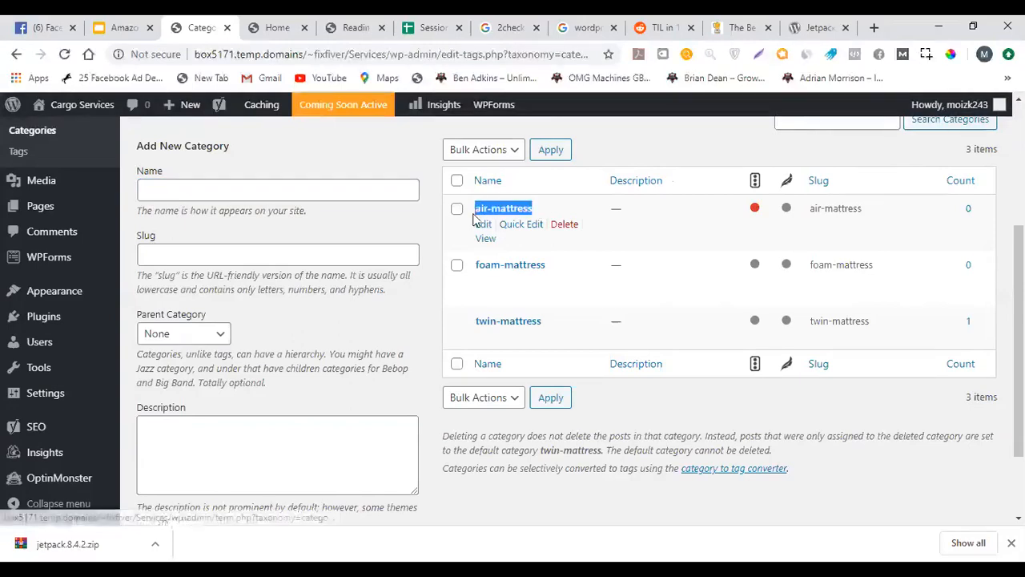
click(303, 192)
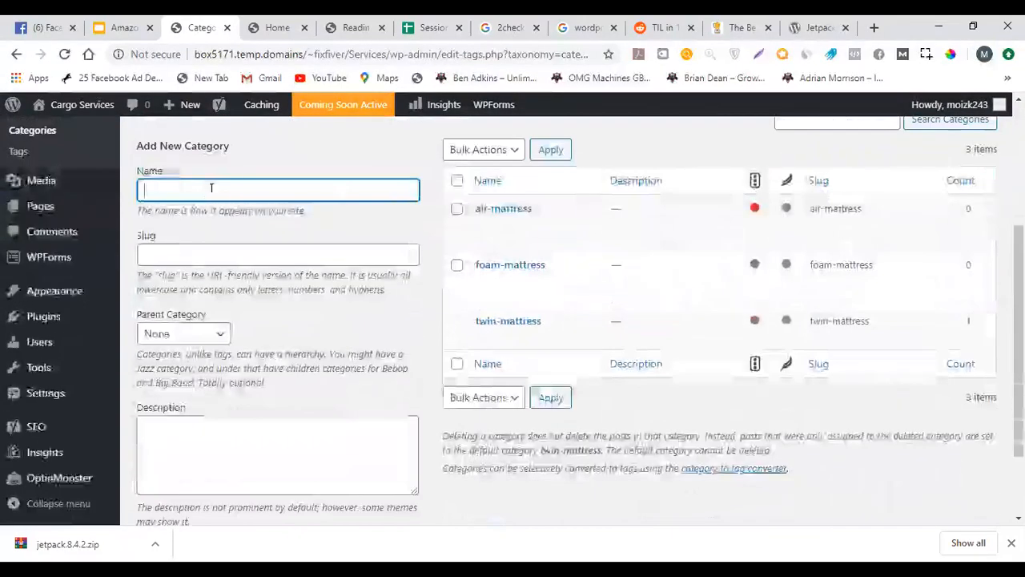
key(ctrl+v)
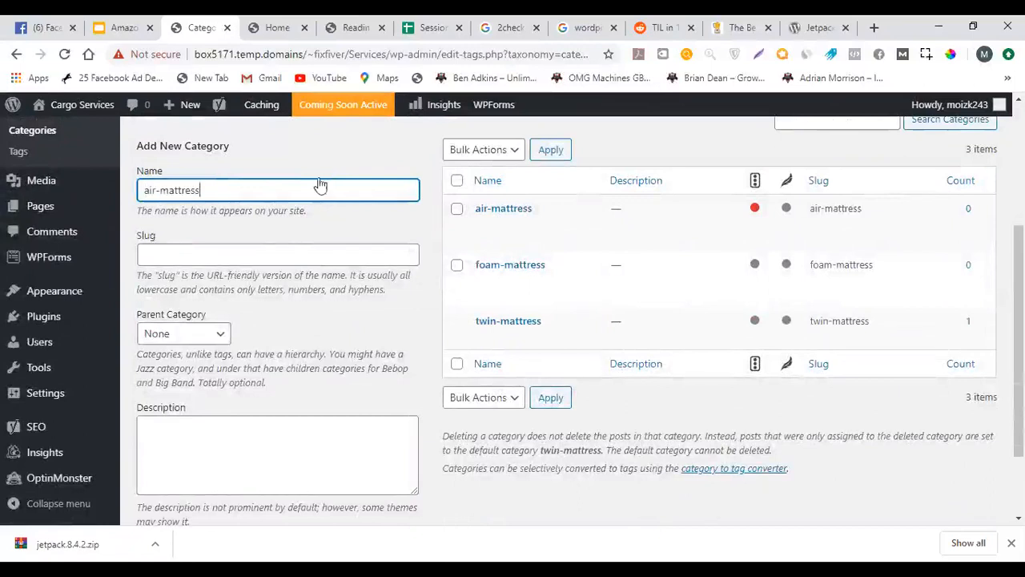
click(282, 250)
key(ctrl+v)
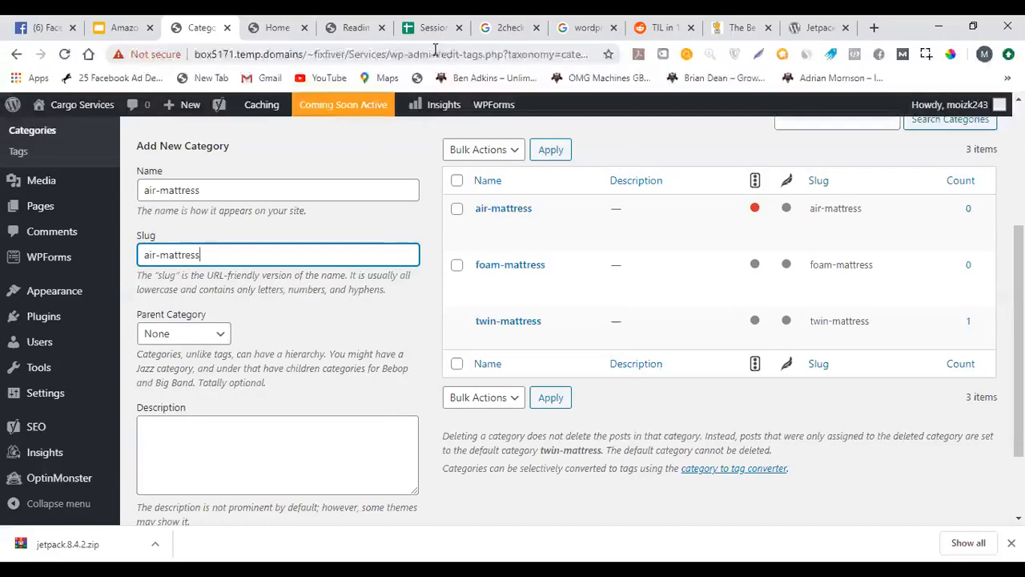
Examine the end of the page URL, the new category's name and slug, and the remaining form options and category list
drag(438, 50, 677, 62)
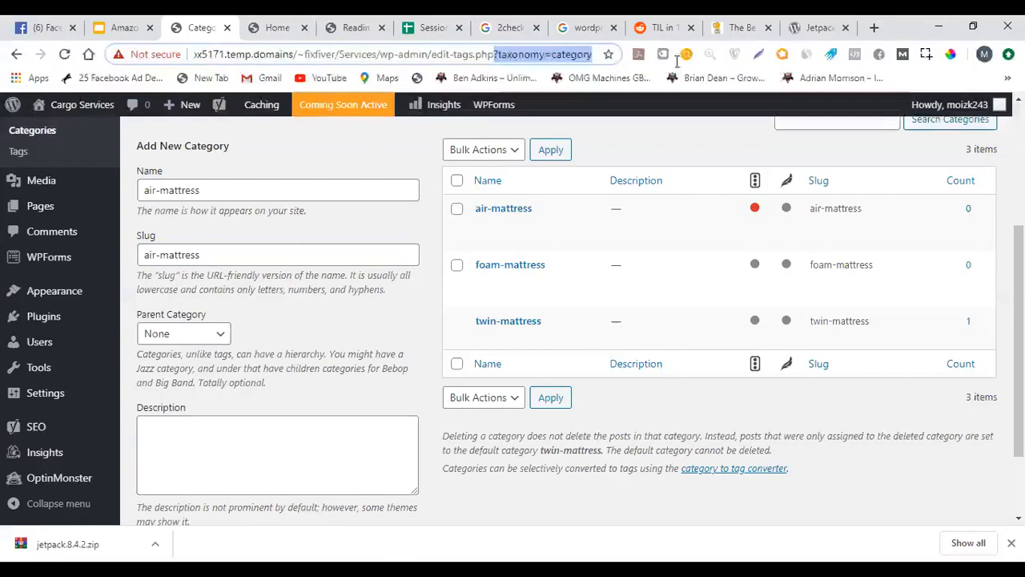
click(385, 160)
click(240, 191)
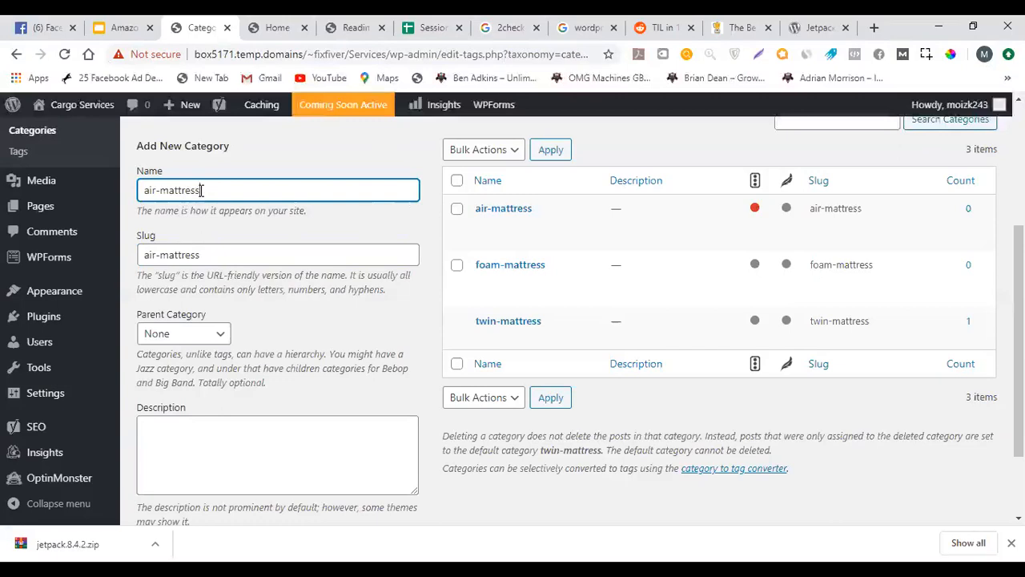
click(206, 259)
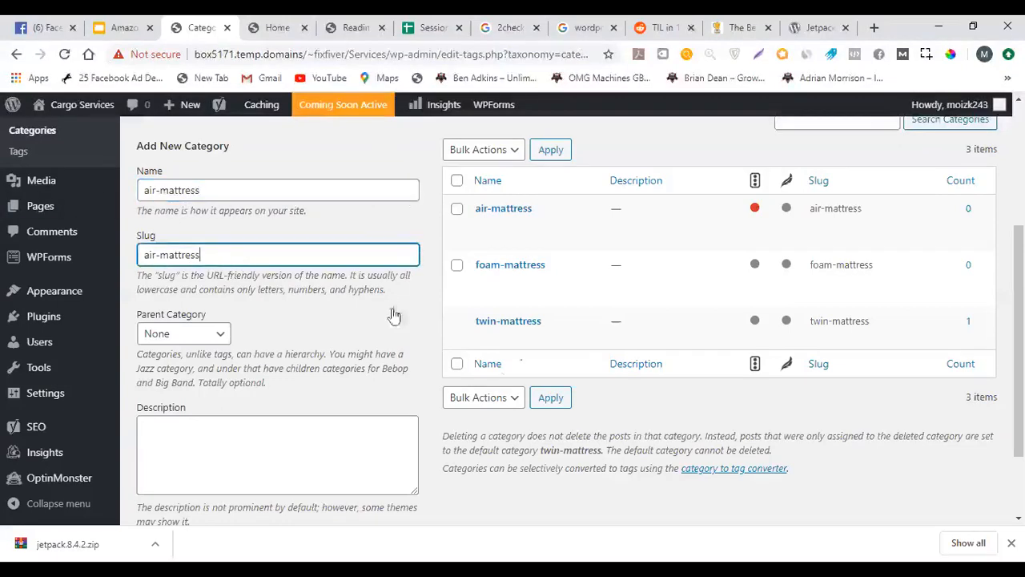
scroll(416, 336, down, 2)
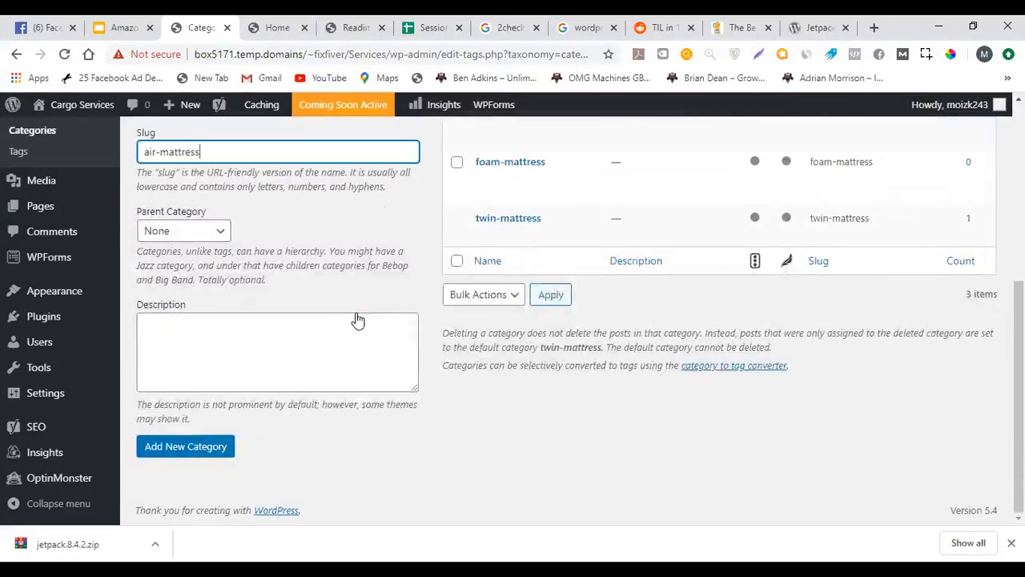
scroll(355, 320, up, 2)
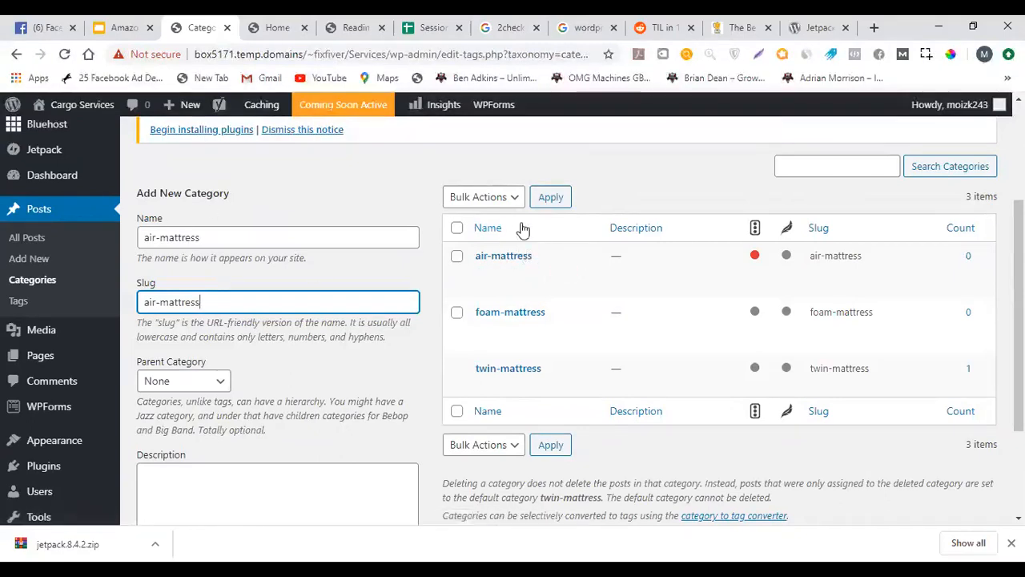
scroll(522, 228, down, 2)
scroll(521, 225, up, 2)
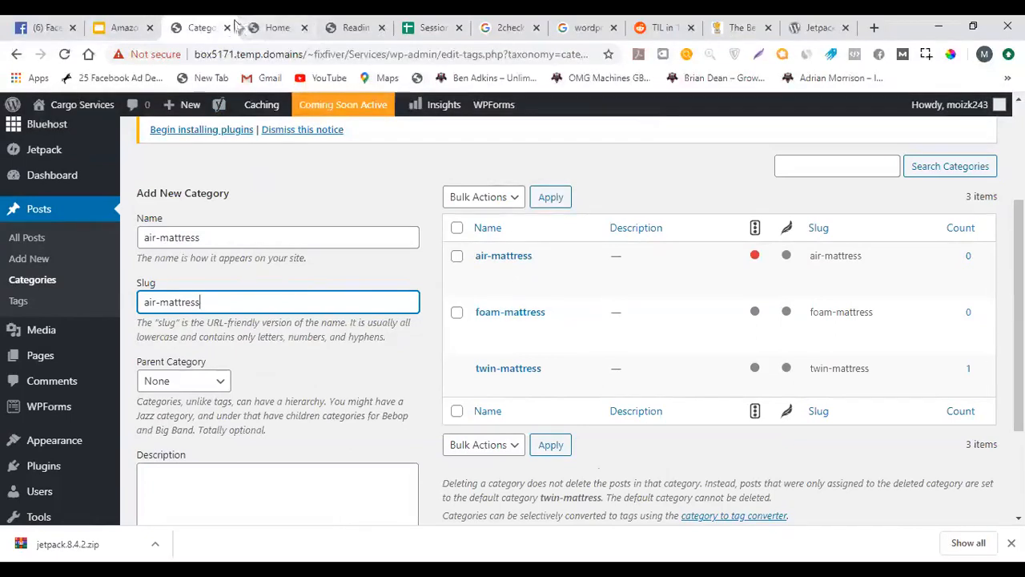
Switch to the Google Slides deck, present the Pages slide and exit the slideshow
click(112, 27)
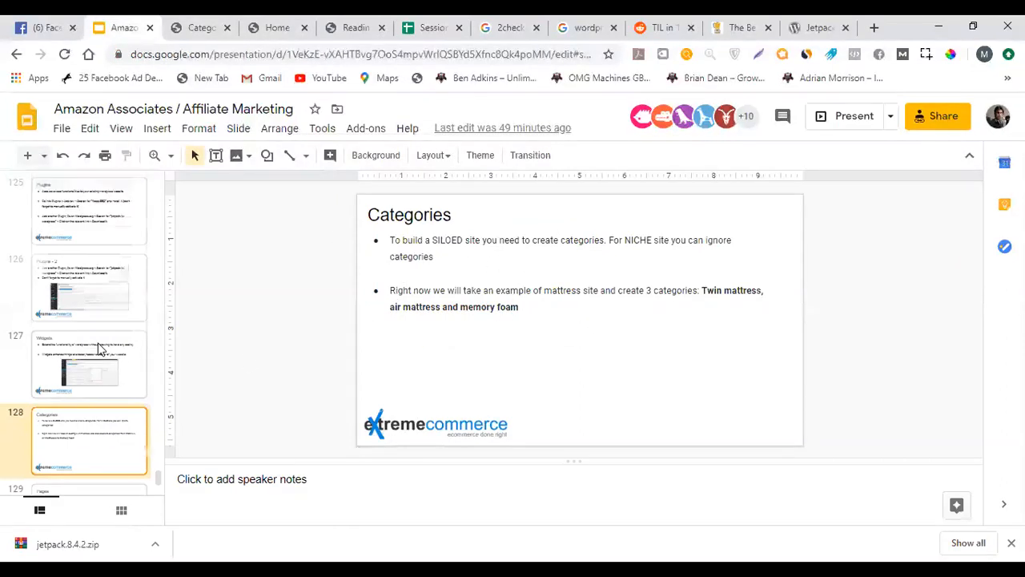
scroll(100, 348, down, 3)
key(Down)
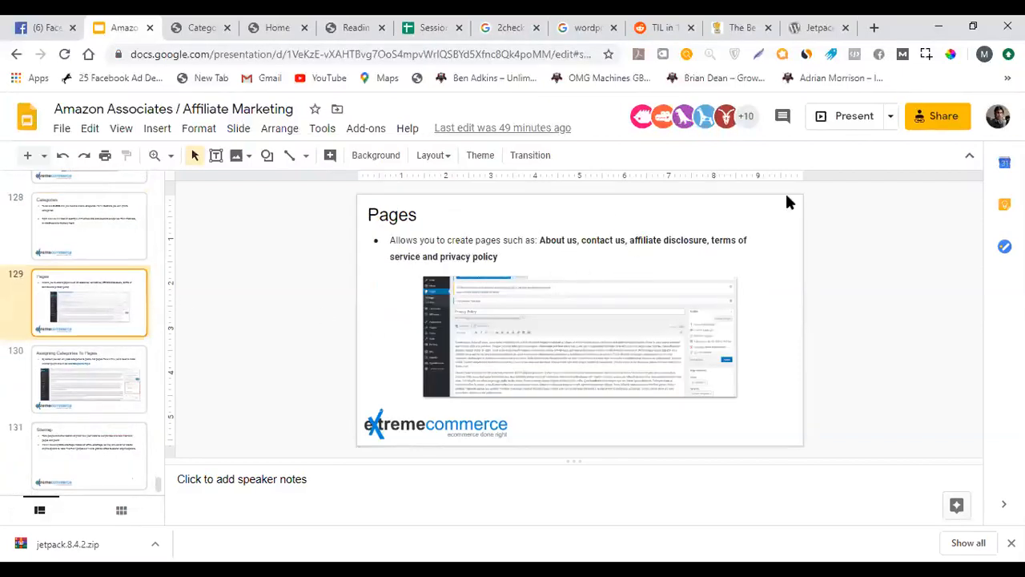
click(854, 117)
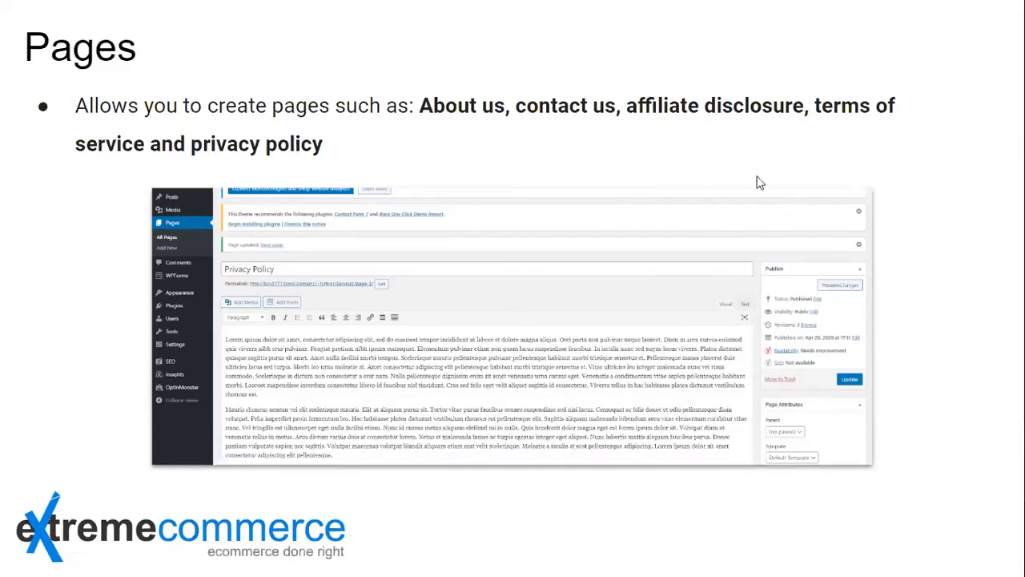
key(Escape)
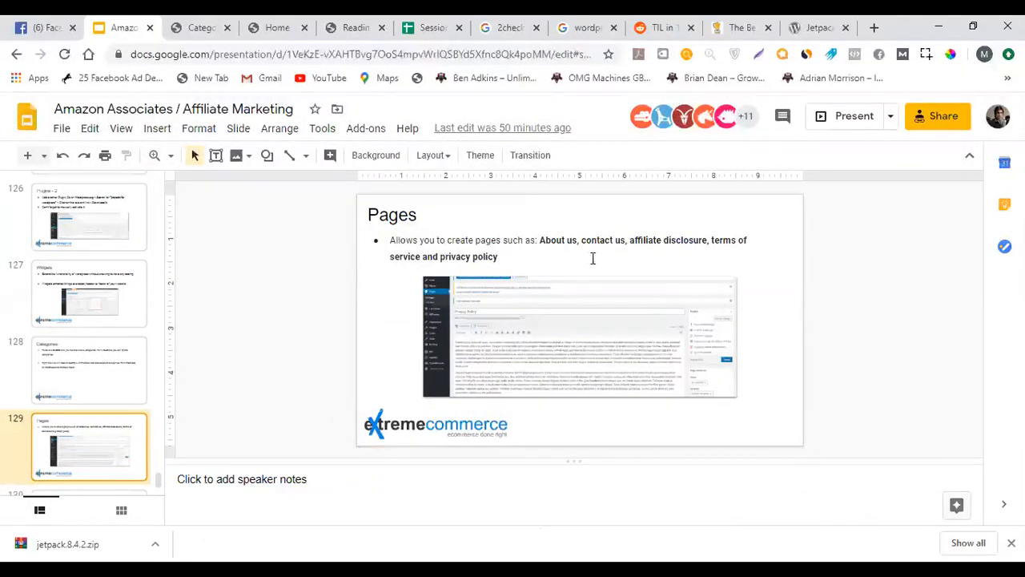
Return to the WordPress admin and open the list of all pages down to the Privacy Policy entry
key(ctrl+Tab)
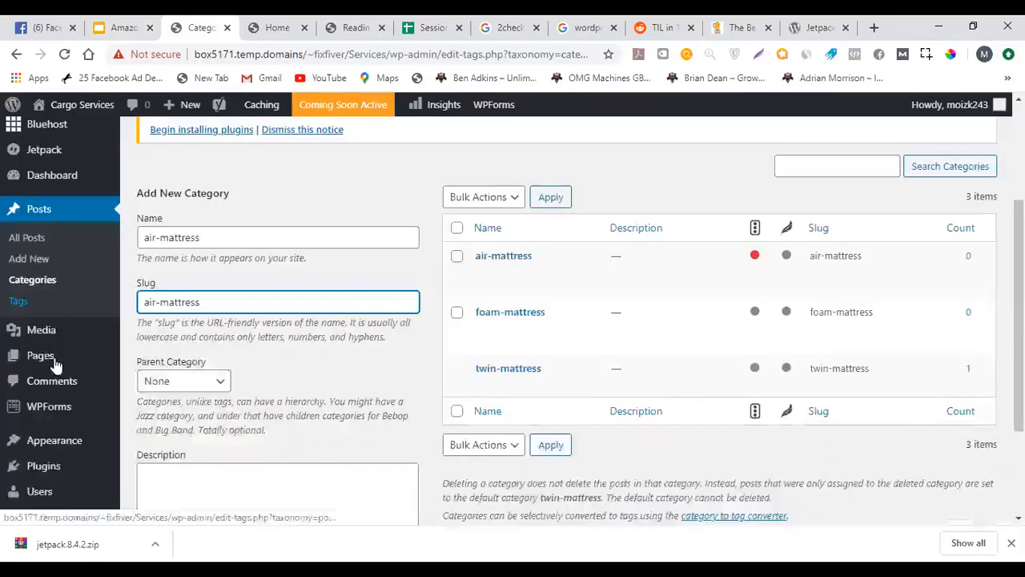
mouse_move(64, 357)
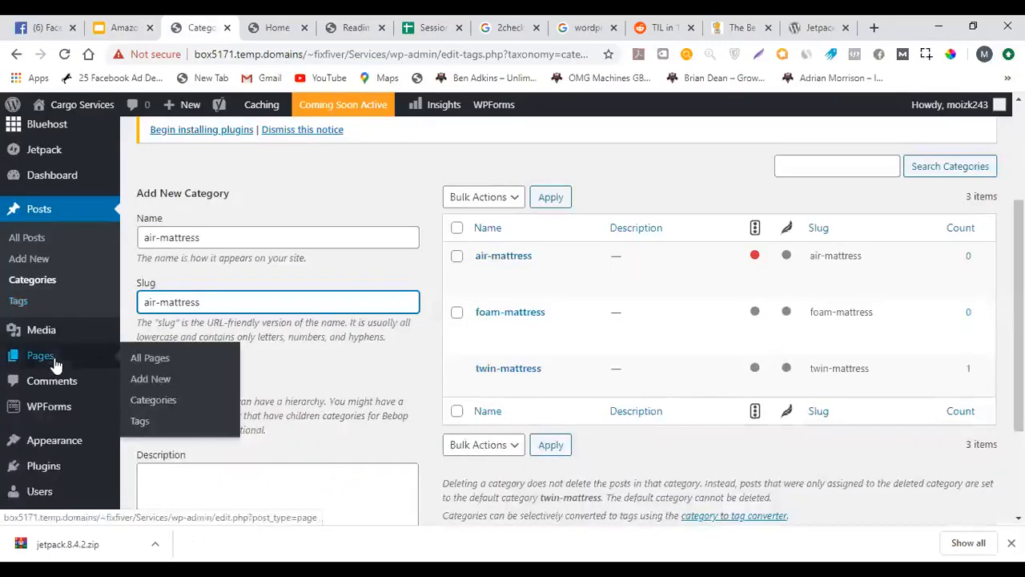
click(142, 359)
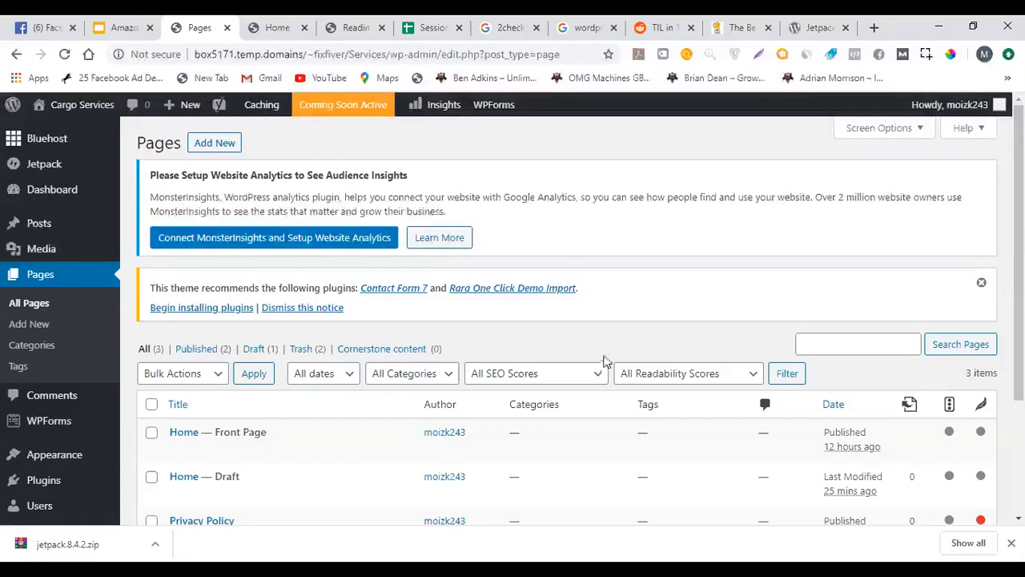
scroll(621, 338, down, 1)
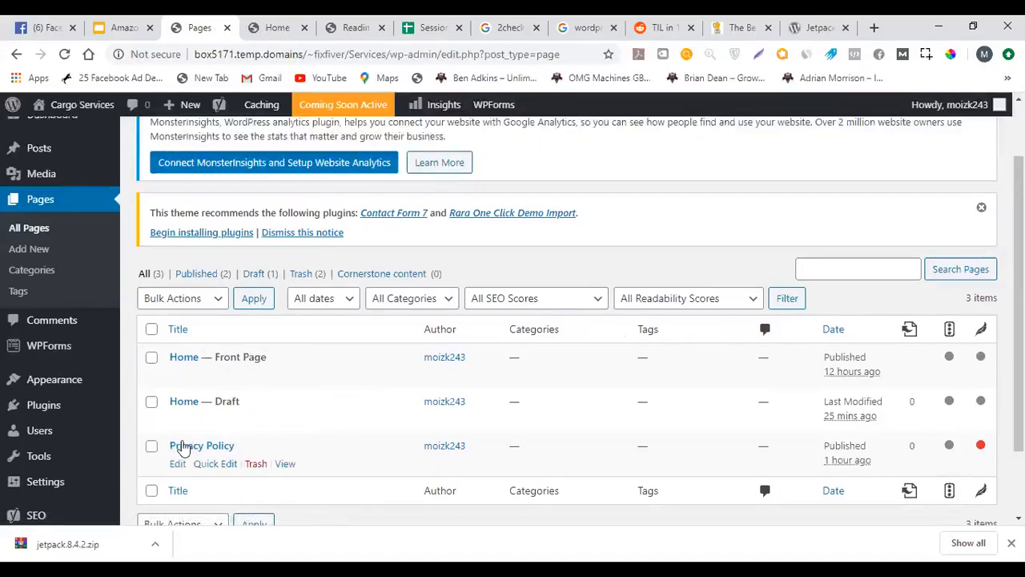
Open the Privacy Policy page for editing and select its title
click(181, 451)
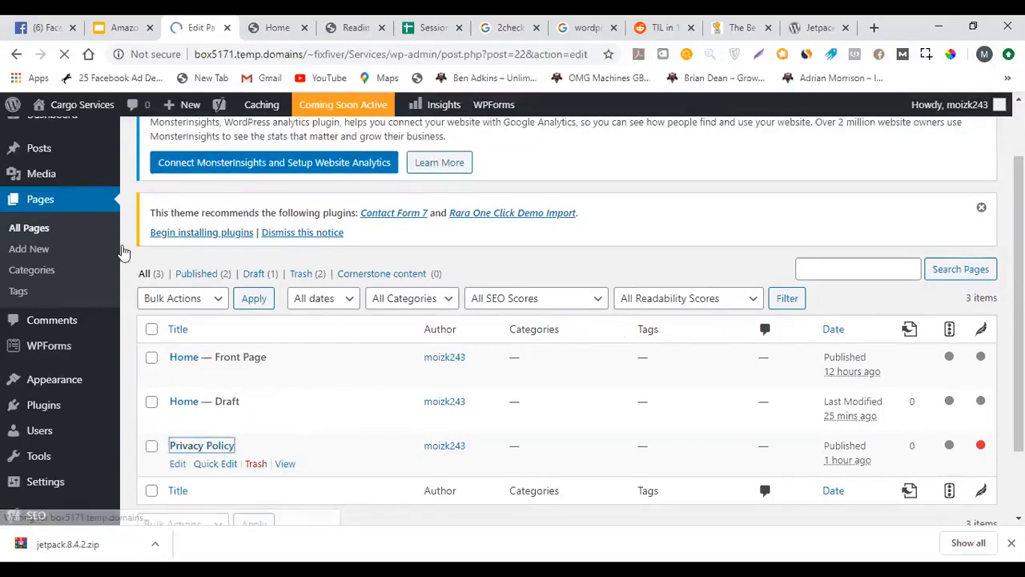
scroll(200, 240, down, 1)
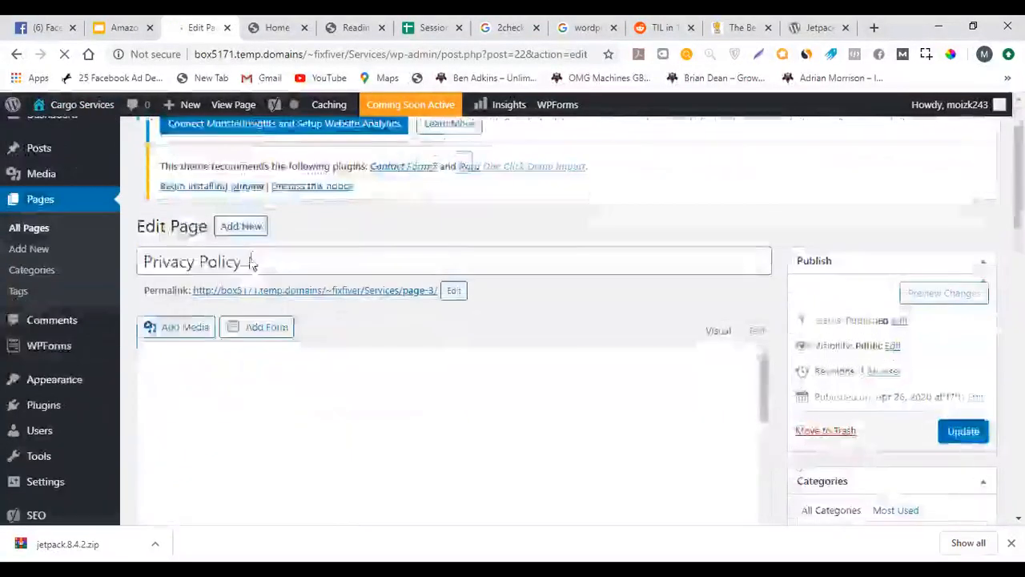
double_click(251, 280)
triple_click(252, 280)
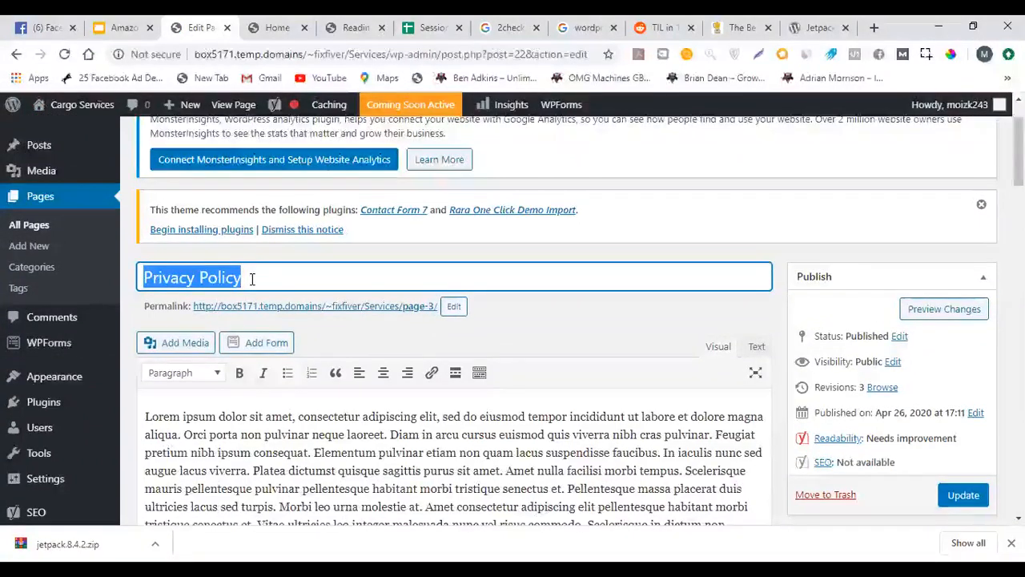
key(alt+Tab)
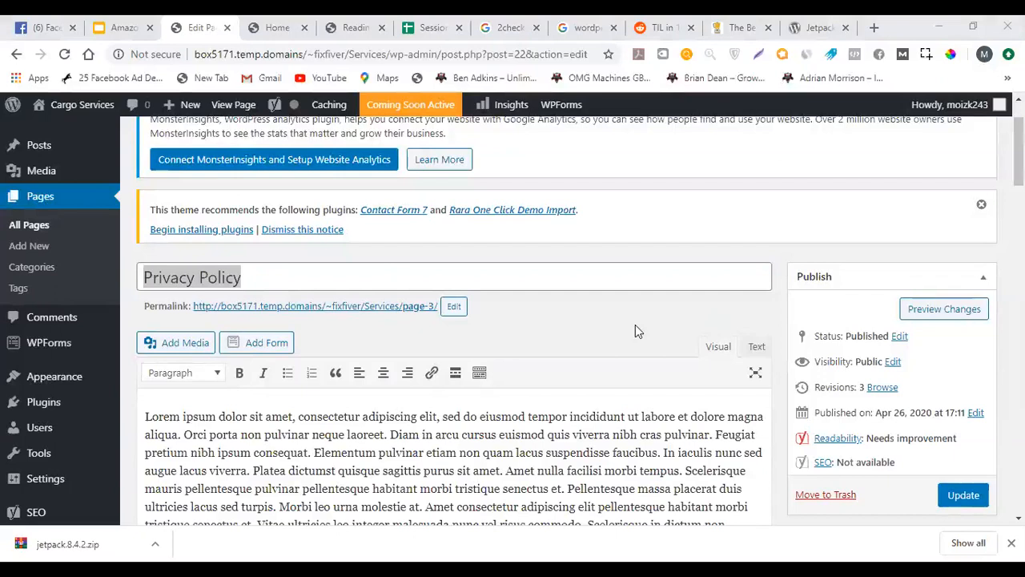
Change the page's title to Page 3
click(295, 277)
text(Page 3)
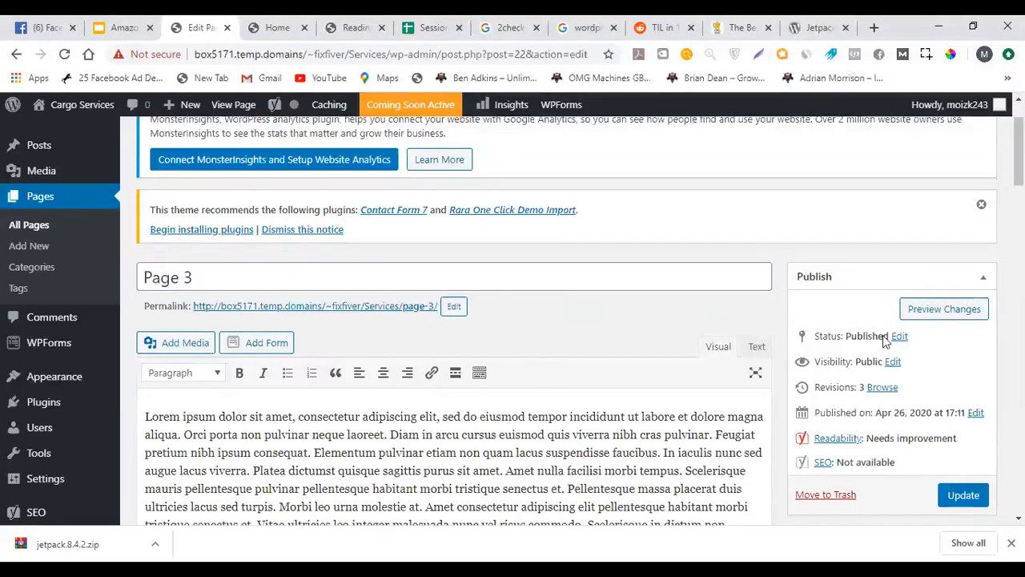
scroll(973, 392, down, 3)
click(962, 355)
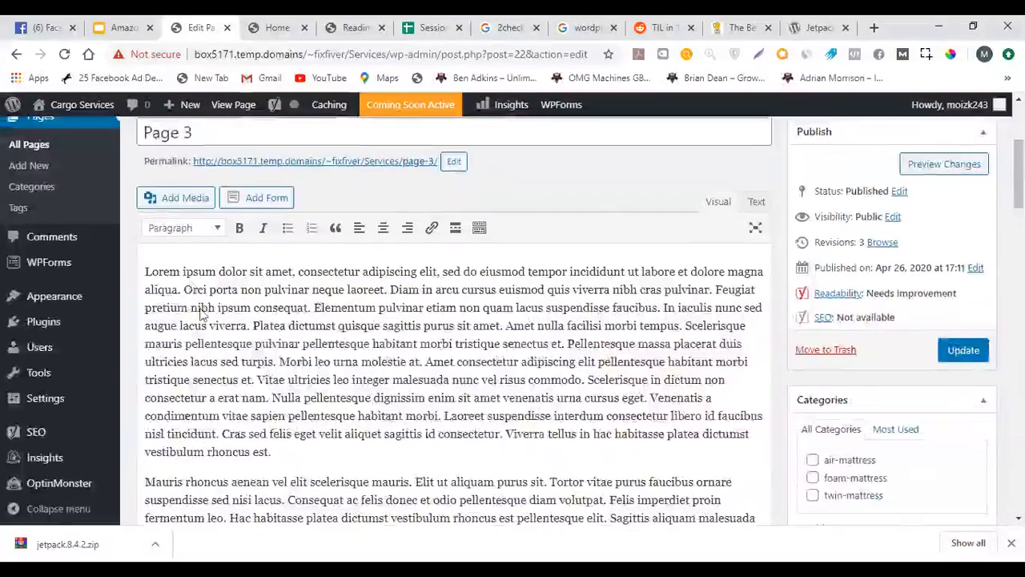
Retitle the page as Privacy Policy and update it
text(Privay P)
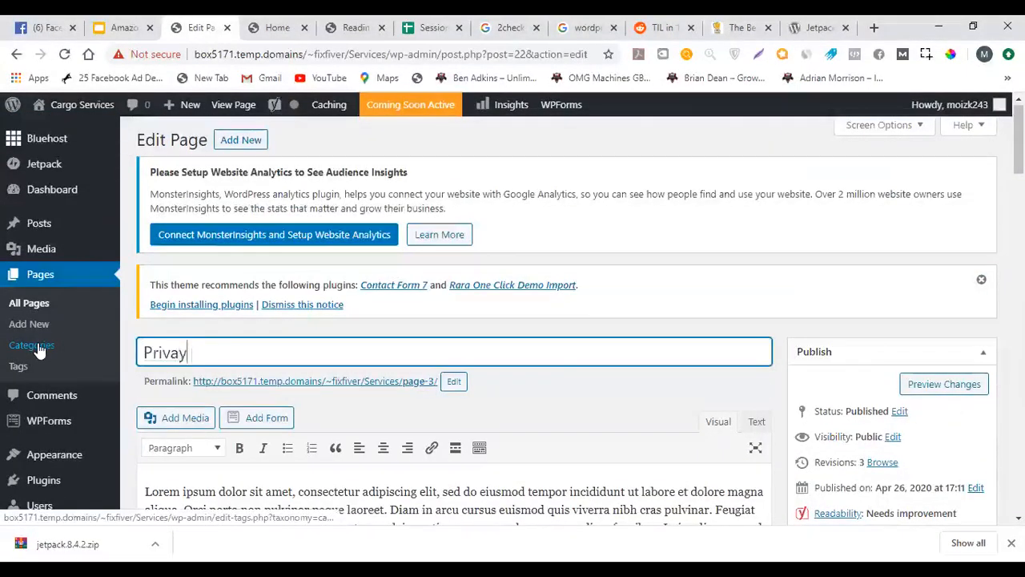
key(BackSpace)
key(BackSpace)
key(BackSpace)
text(cy,)
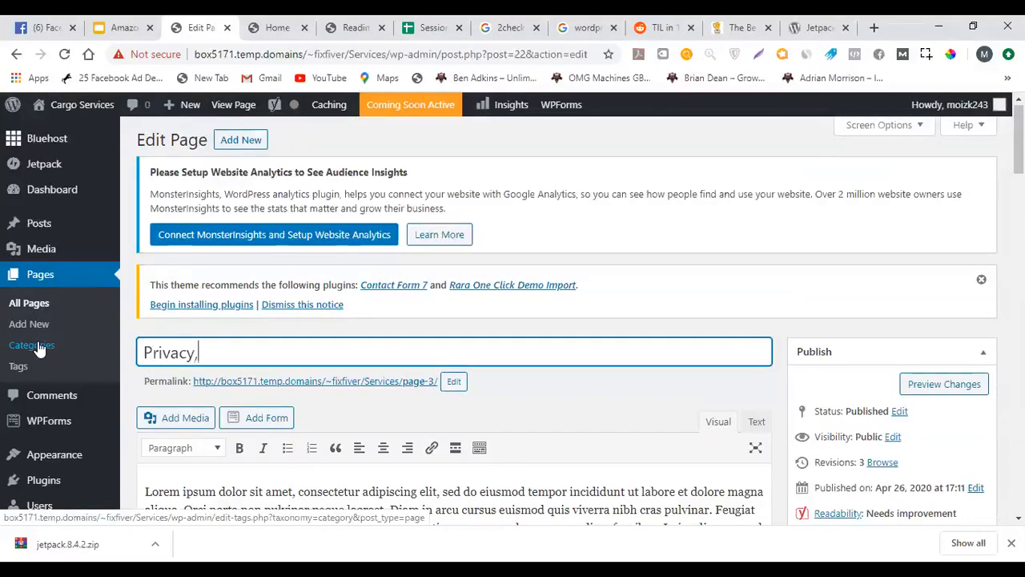
key(BackSpace)
text(Policy)
scroll(989, 385, down, 3)
click(962, 345)
scroll(553, 325, up, 2)
scroll(591, 357, down, 2)
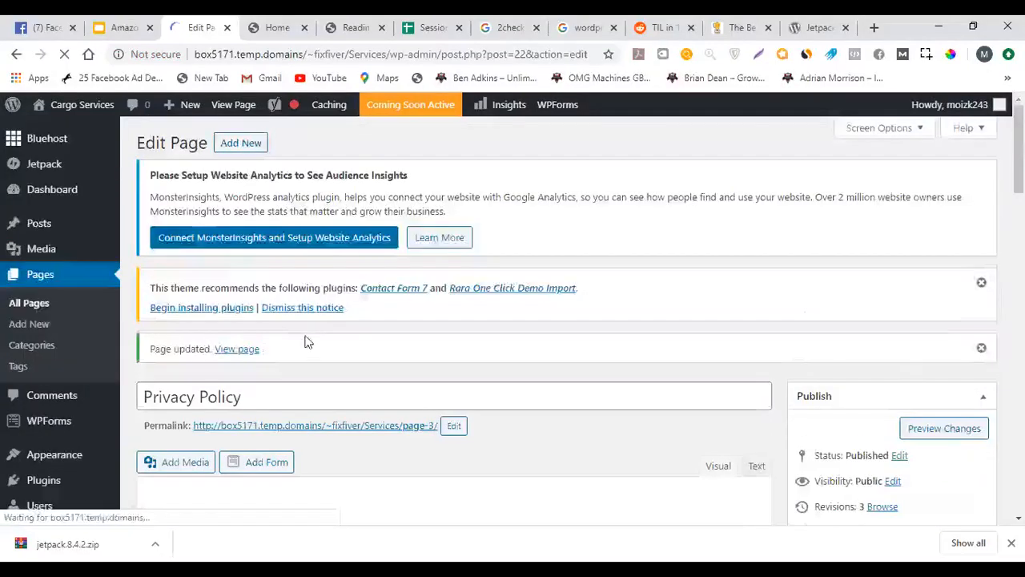
Set the slug in the page's permalink to Privacy-policy
scroll(308, 342, down, 1)
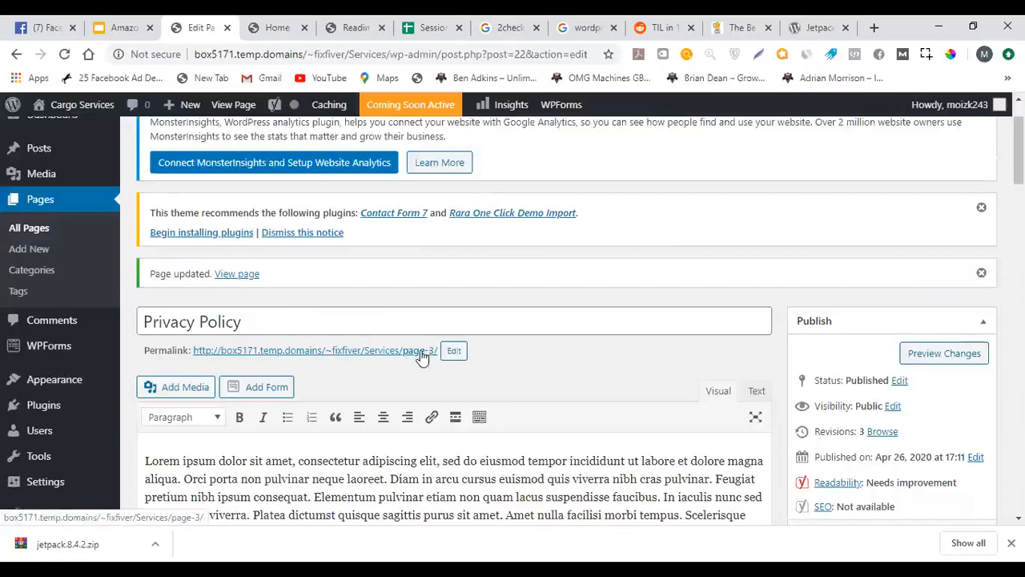
click(453, 351)
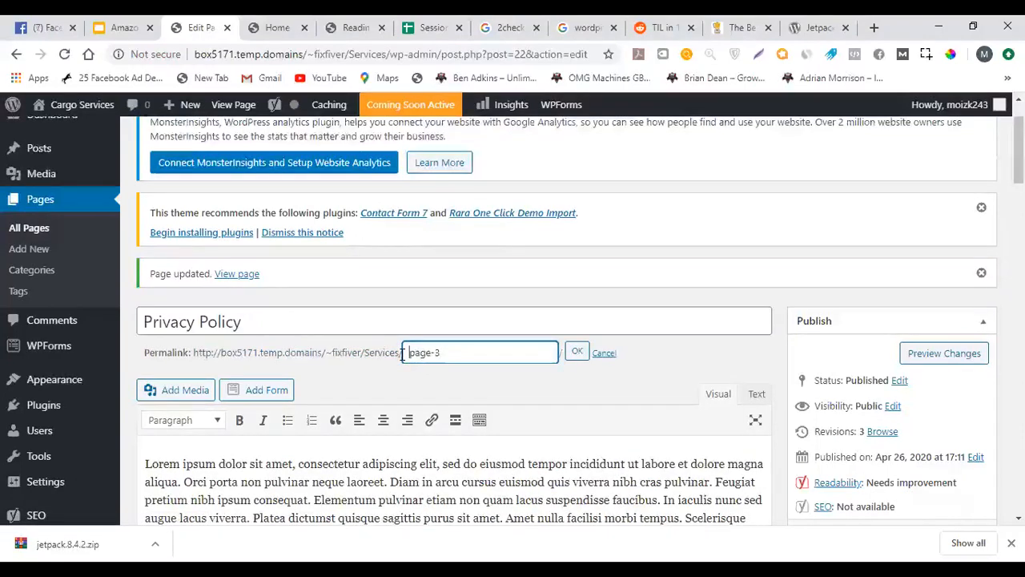
triple_click(458, 349)
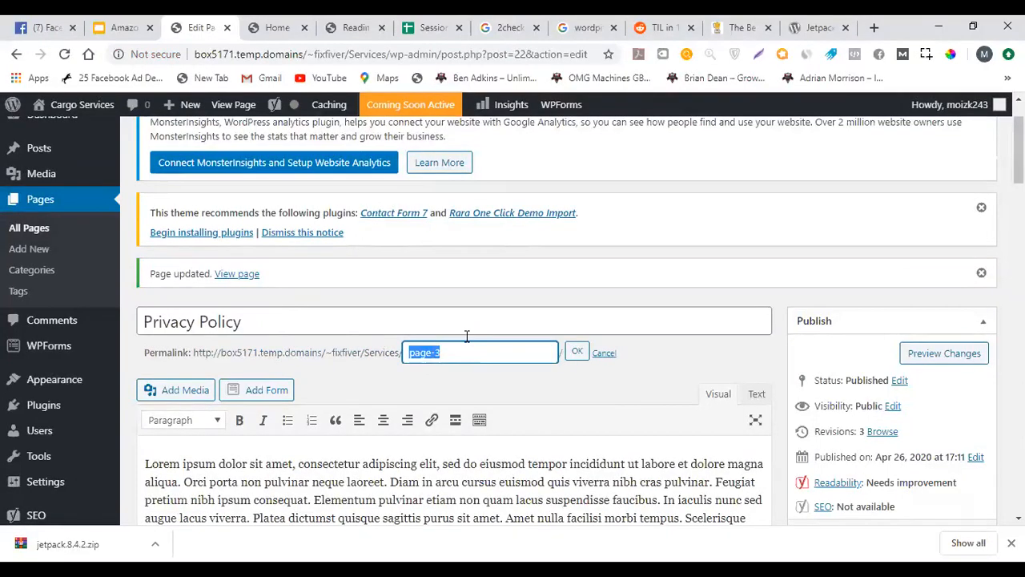
text(Privacy)
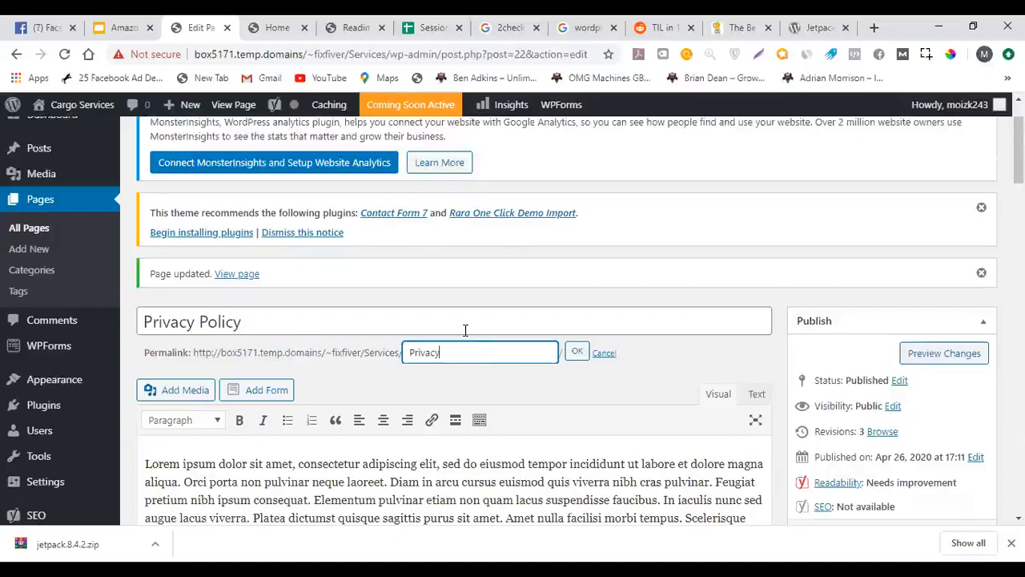
text(-pol)
click(577, 352)
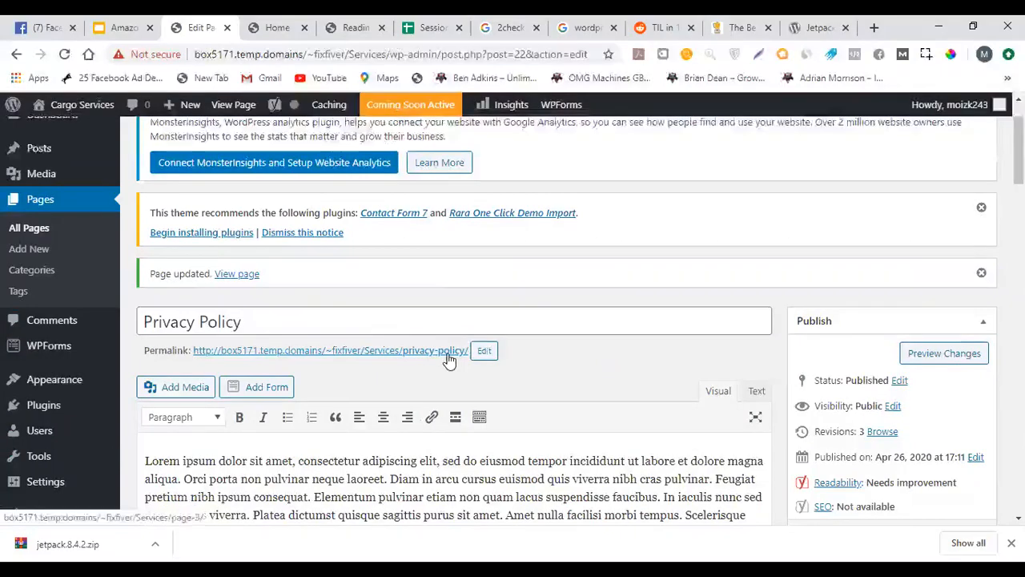
Highlight the placeholder body text in the Privacy Policy page's editor
scroll(453, 359, down, 3)
click(152, 234)
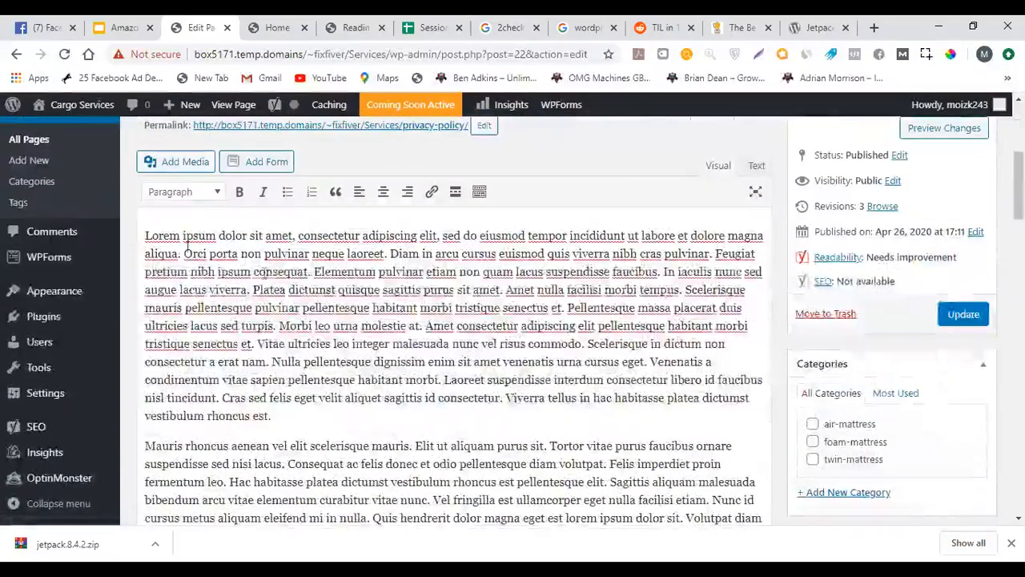
drag(250, 270, 241, 270)
drag(145, 234, 538, 385)
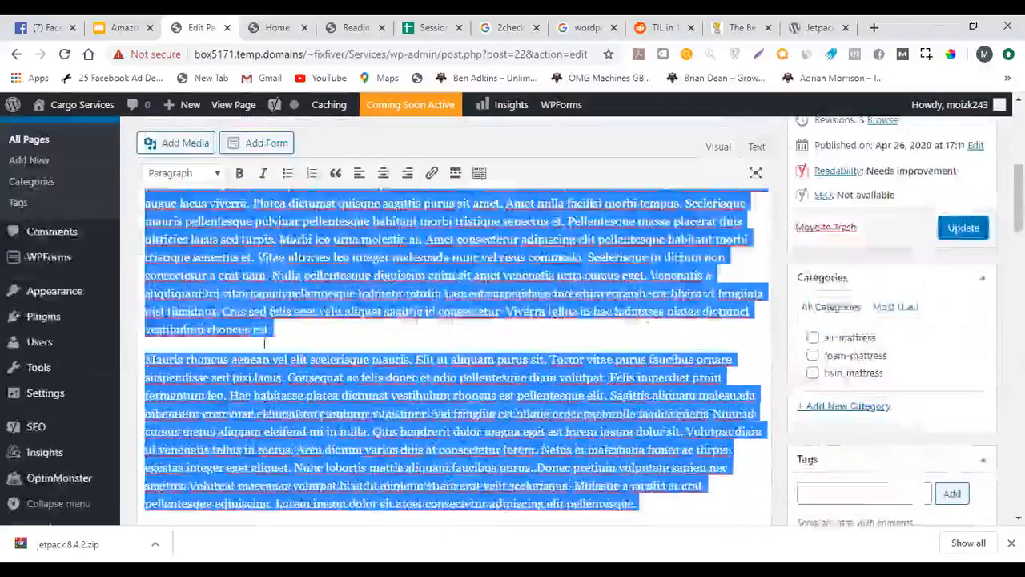
Look over the page's option boxes down to Sidebar Layout and Revisions, and view the available boxes in Screen Options
scroll(128, 277, down, 5)
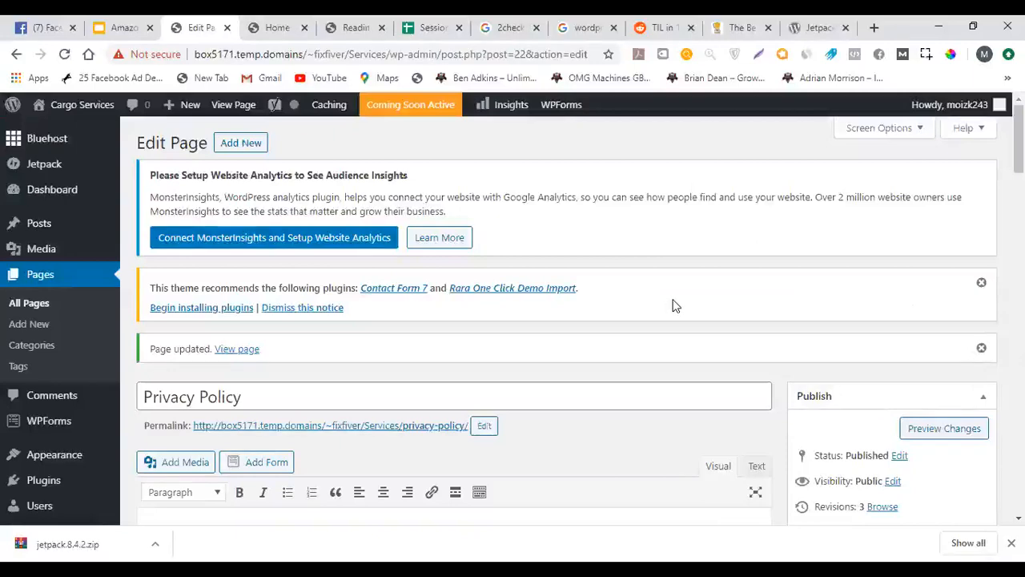
scroll(694, 304, down, 10)
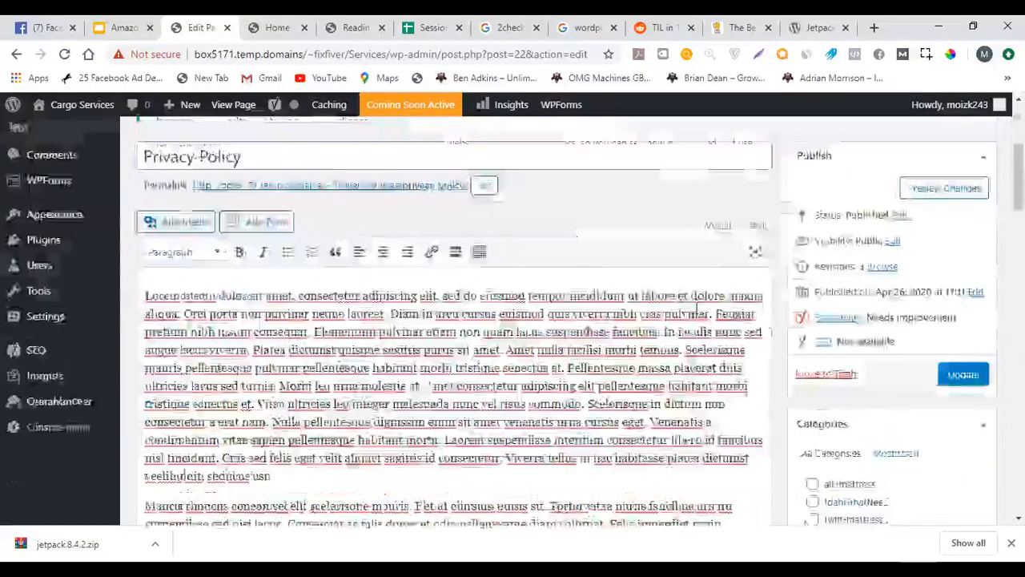
scroll(710, 348, down, 10)
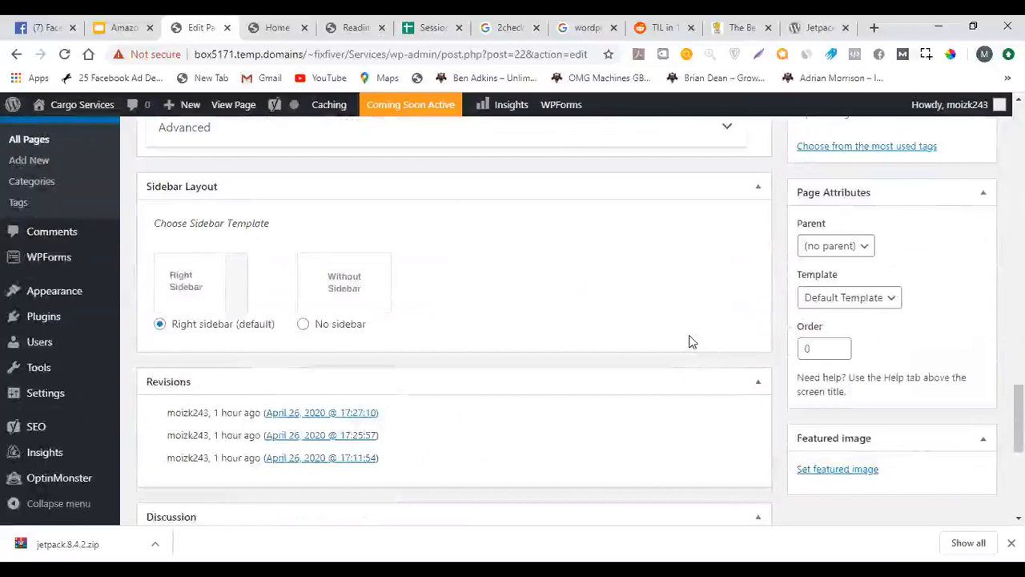
scroll(691, 338, up, 8)
scroll(676, 360, up, 10)
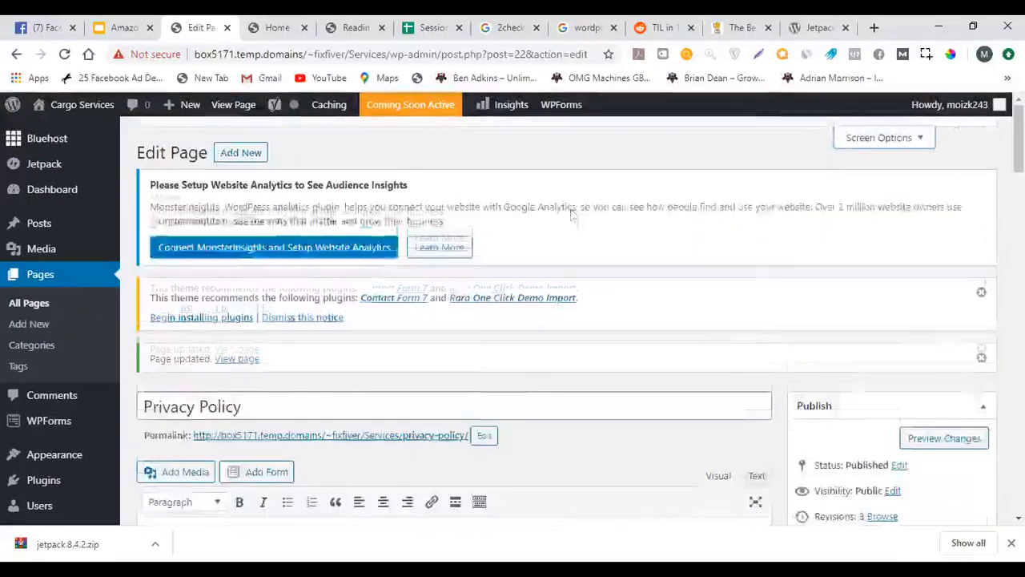
click(875, 136)
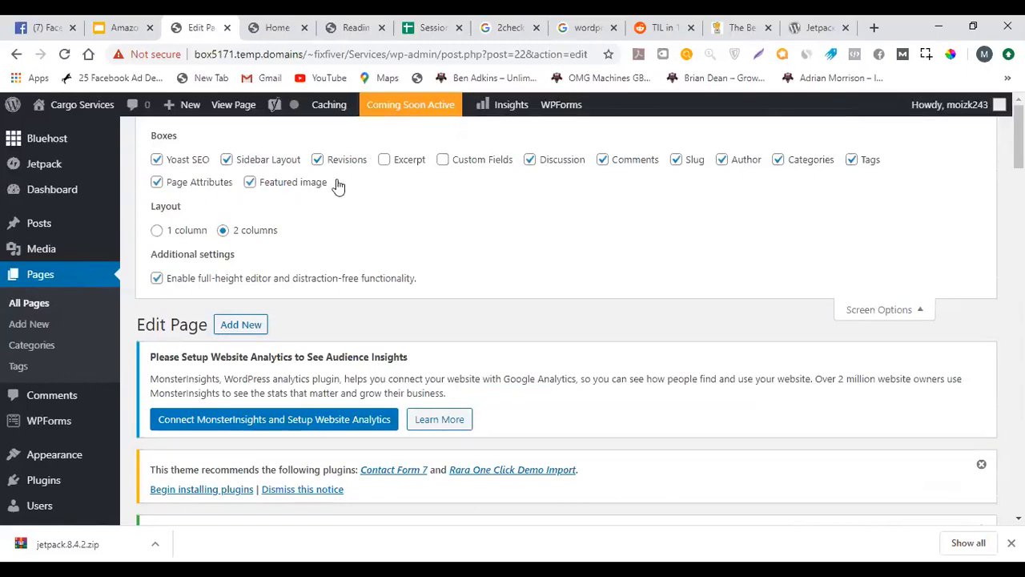
click(885, 310)
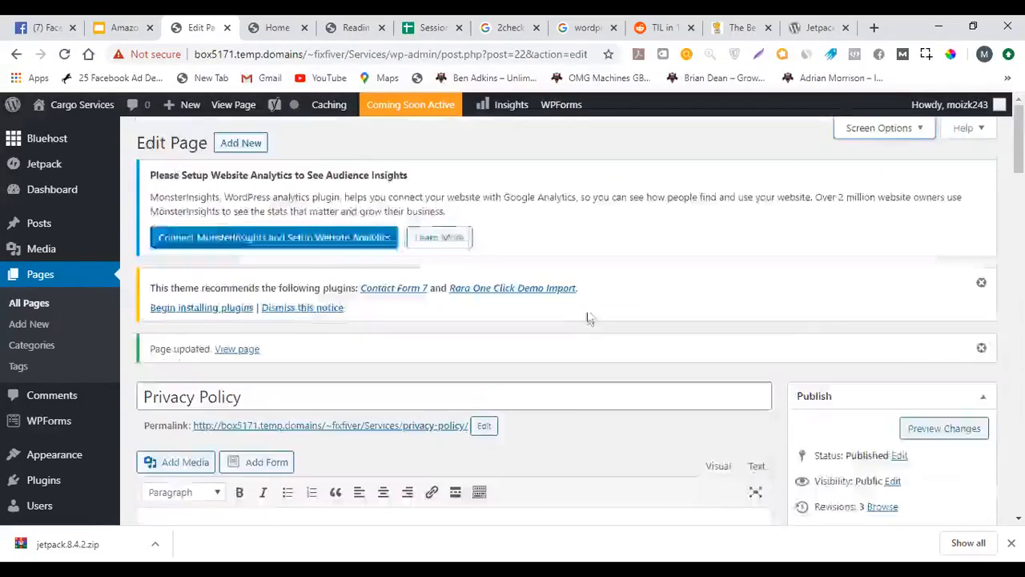
Examine the Revisions, Discussion, Comments, Slug and Author boxes below the page editor
scroll(590, 314, down, 15)
scroll(589, 300, down, 4)
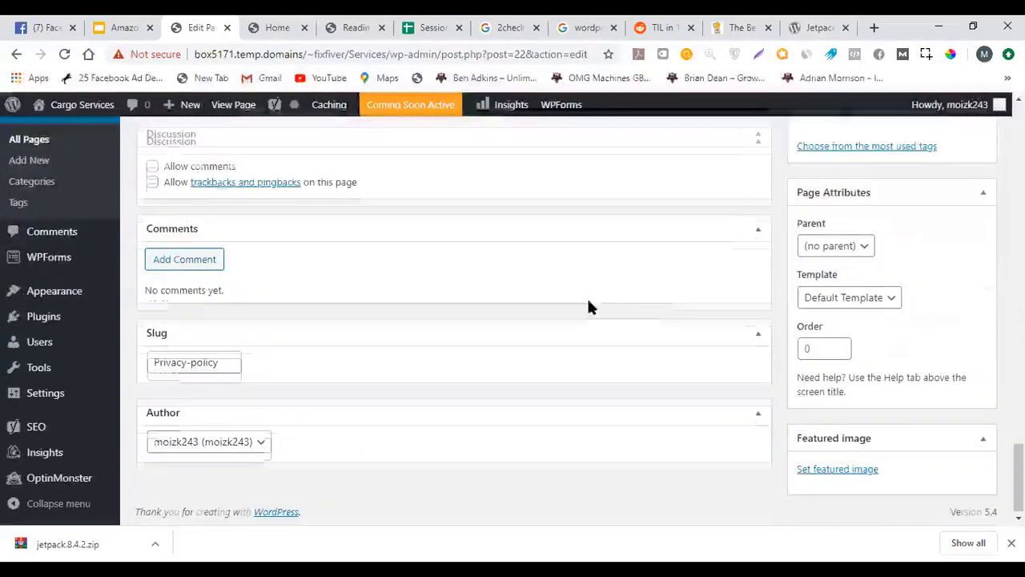
scroll(427, 268, up, 4)
scroll(426, 281, down, 2)
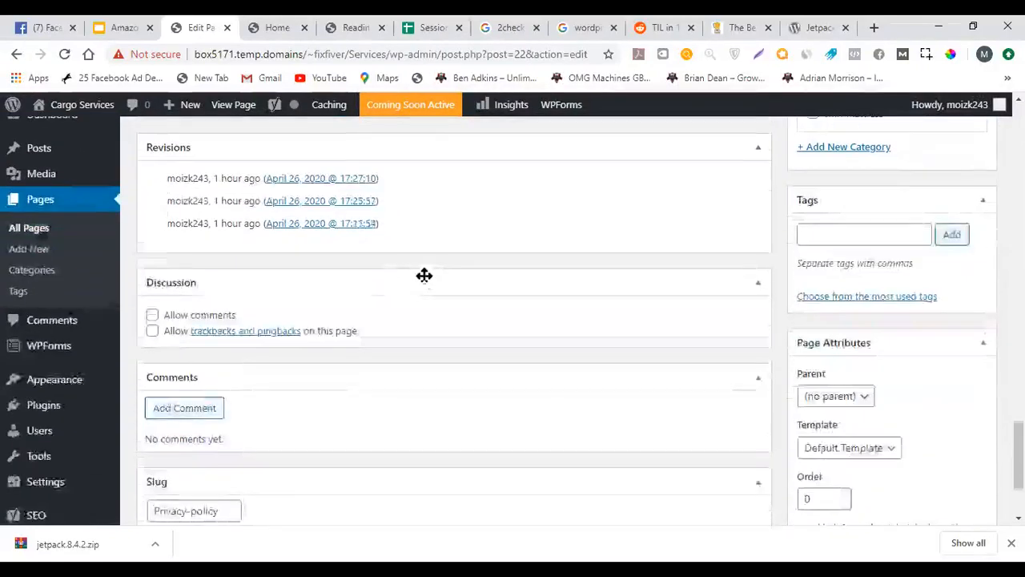
scroll(414, 281, up, 3)
scroll(412, 281, down, 1)
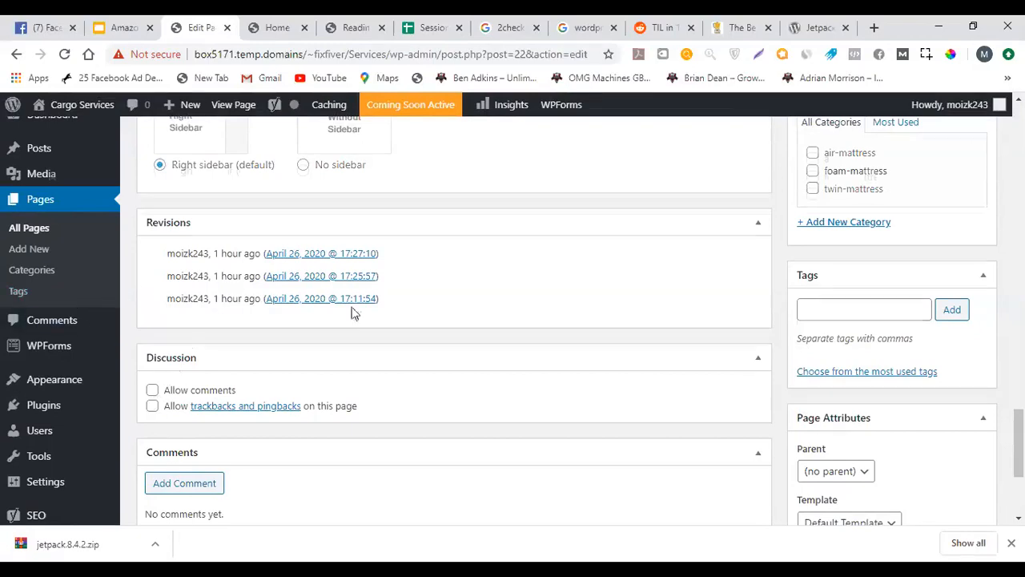
scroll(355, 311, up, 4)
Switch to the Google Slides deck, present the Pages slide and advance to Assigning Categories To Pages
click(134, 24)
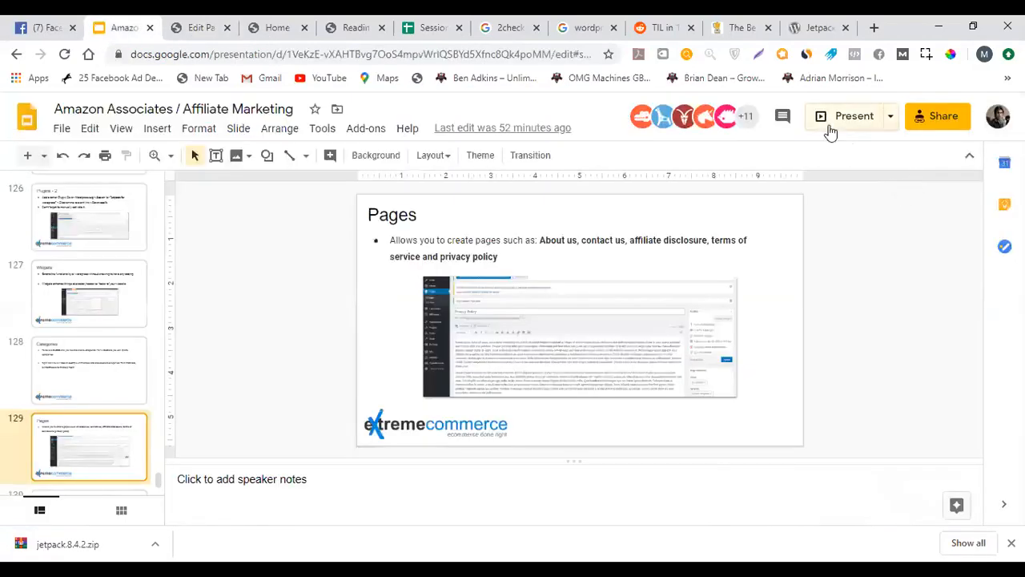
click(834, 122)
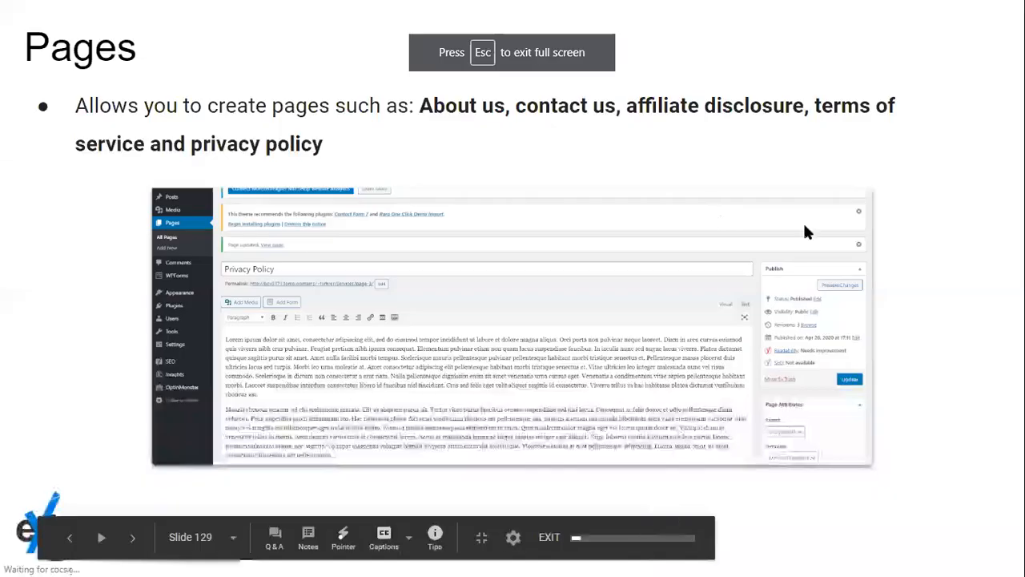
key(Right)
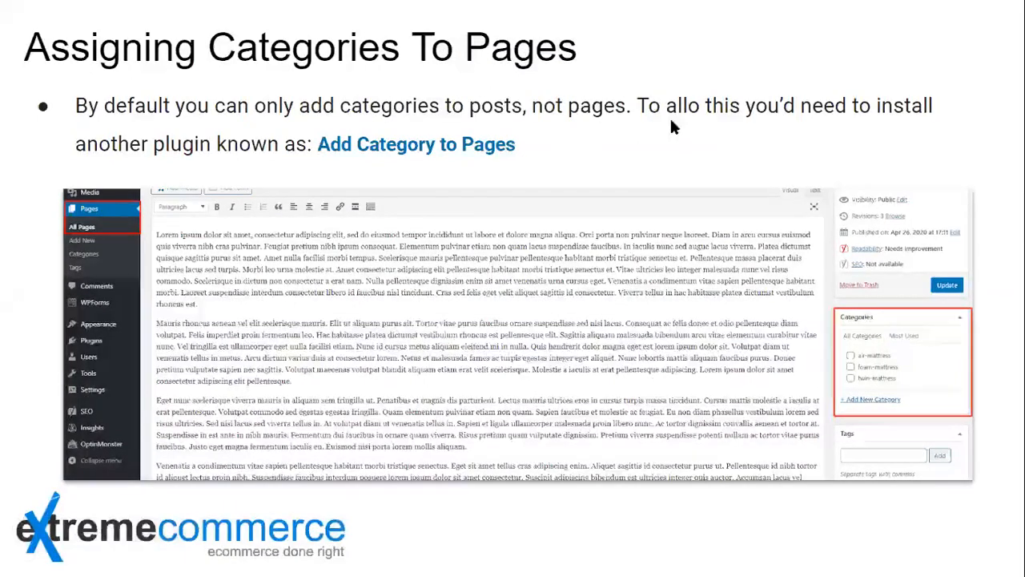
Exit the slideshow and correct the typo "allo" to "allow" in the Assigning Categories To Pages slide
key(Escape)
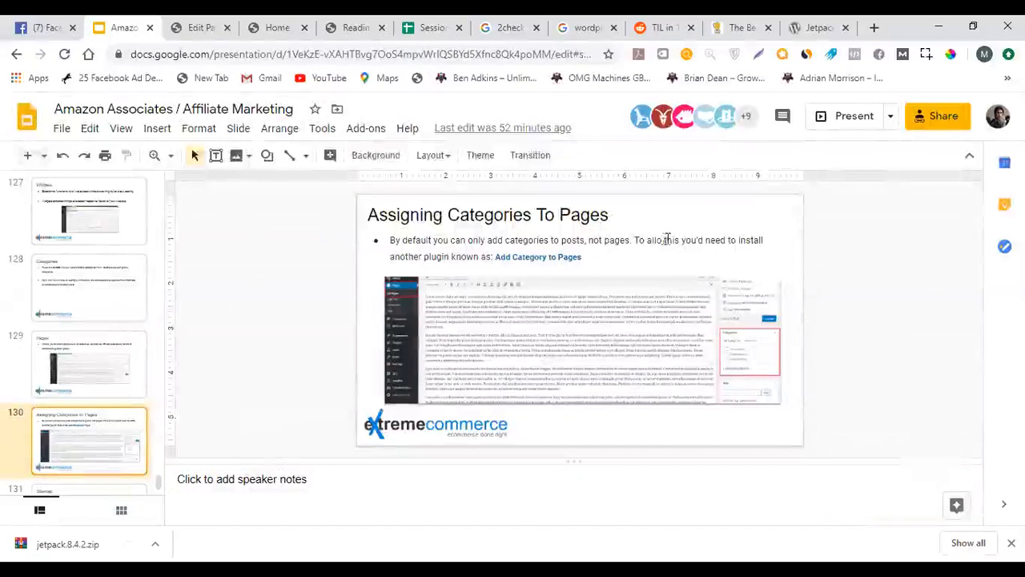
click(665, 240)
text(w)
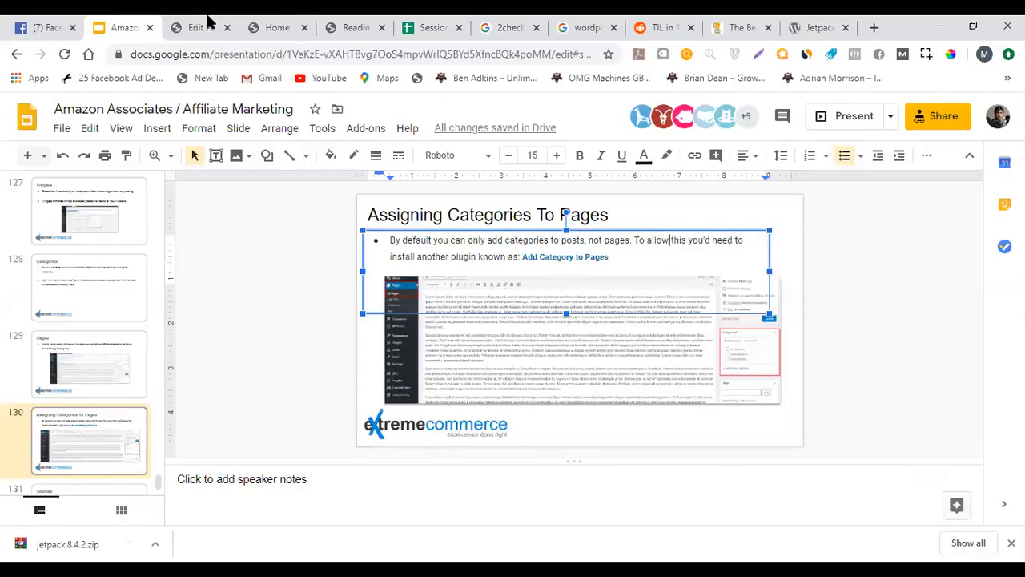
Return to the Privacy Policy page editor in WordPress and examine its Categories box with the mattress categories
click(208, 21)
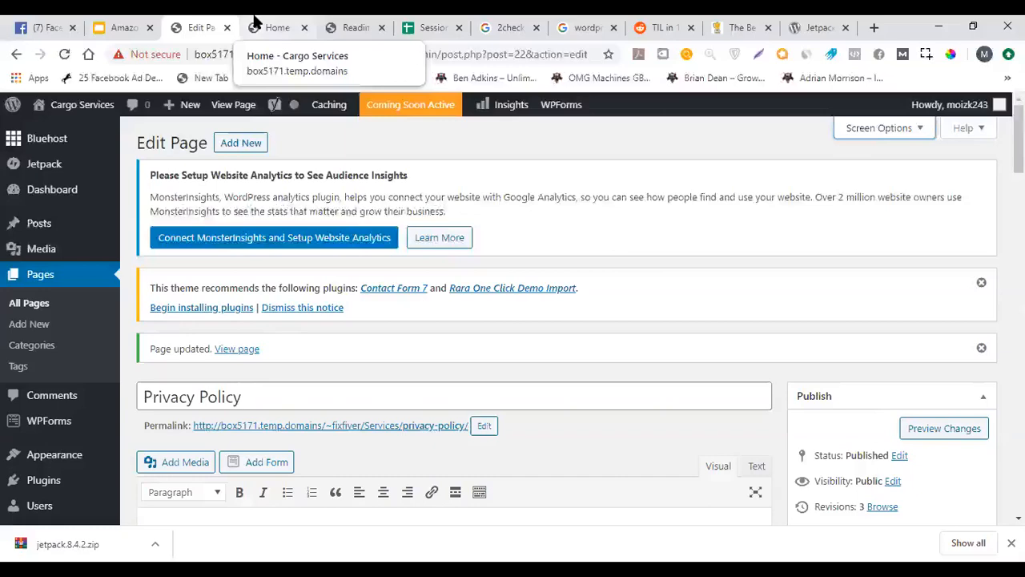
scroll(465, 241, down, 4)
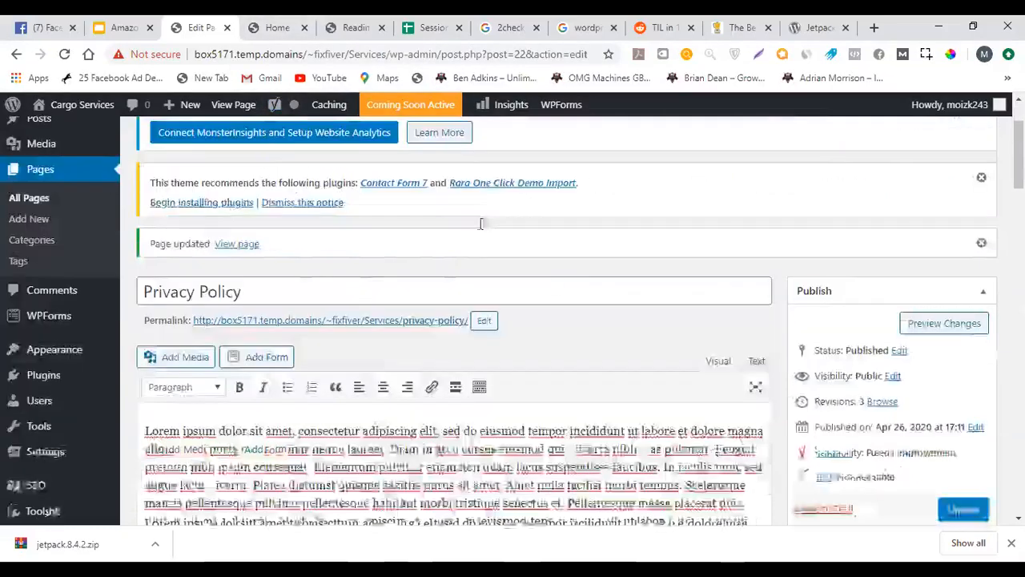
scroll(769, 244, up, 3)
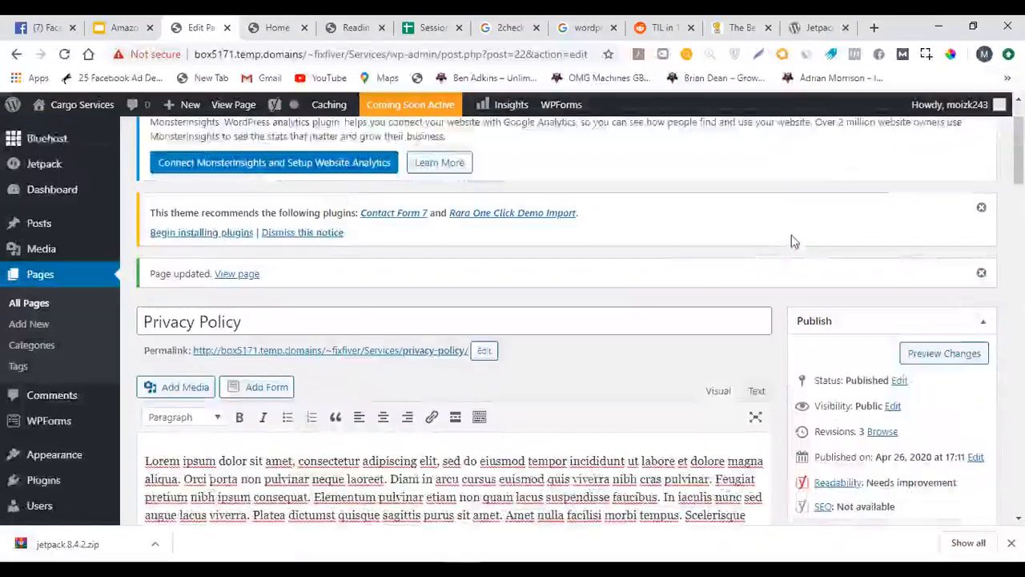
scroll(791, 235, down, 1)
scroll(791, 241, down, 2)
scroll(789, 236, up, 1)
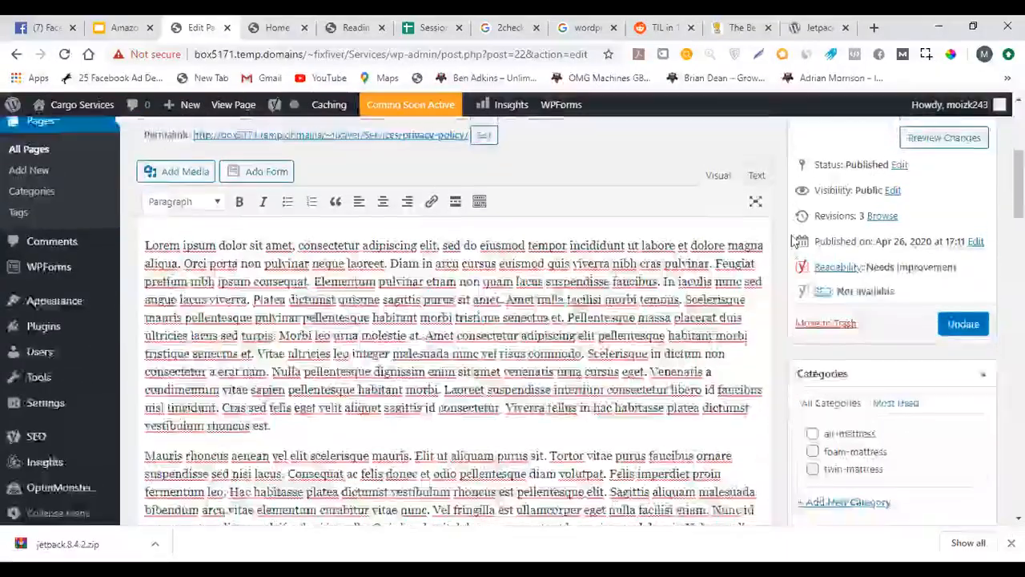
scroll(784, 260, down, 3)
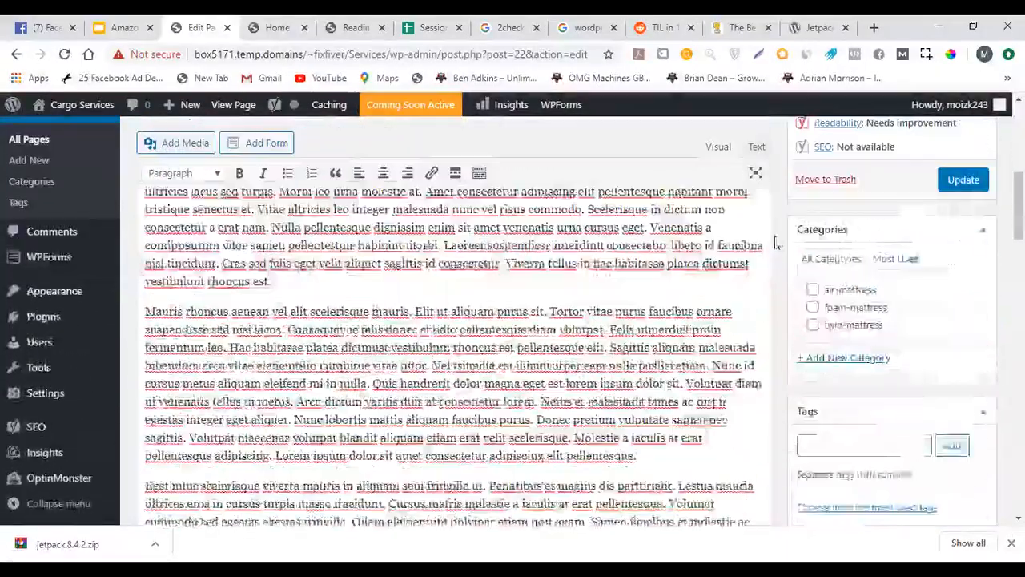
Switch to the Google Slides deck and copy the plugin name "Add Category to Pages" from the Assigning Categories To Pages slide
scroll(751, 210, down, 1)
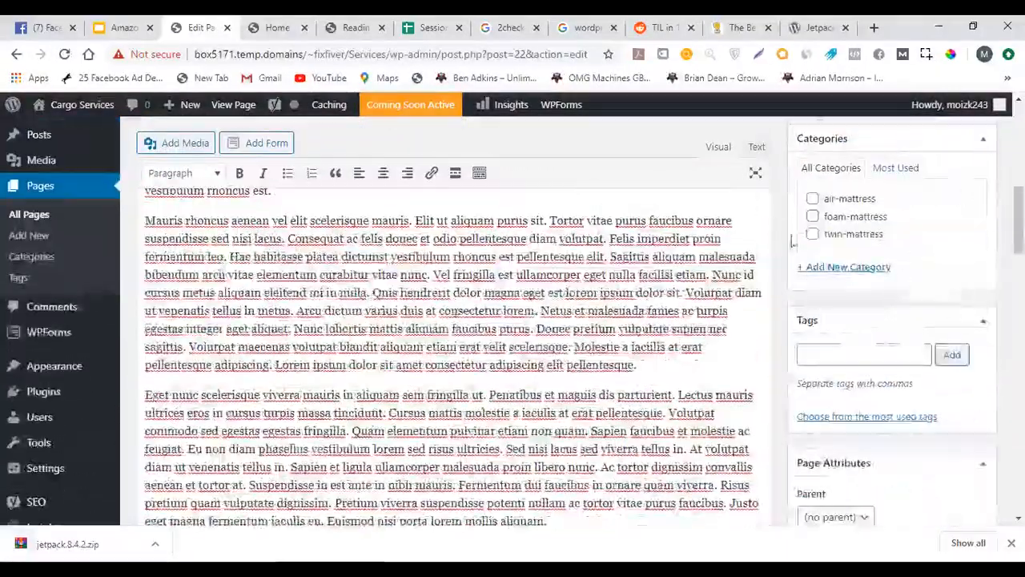
click(270, 21)
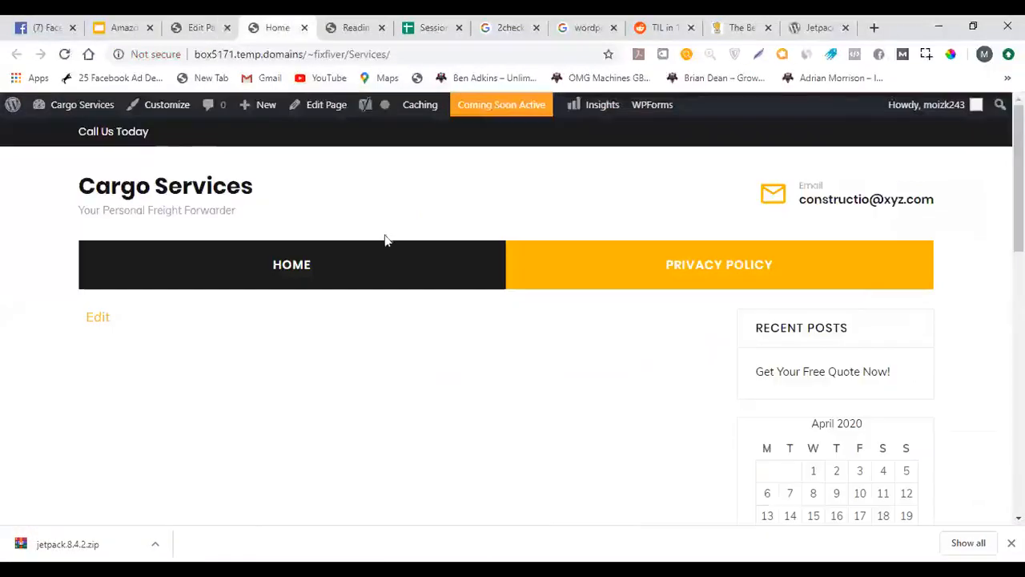
click(221, 21)
click(110, 22)
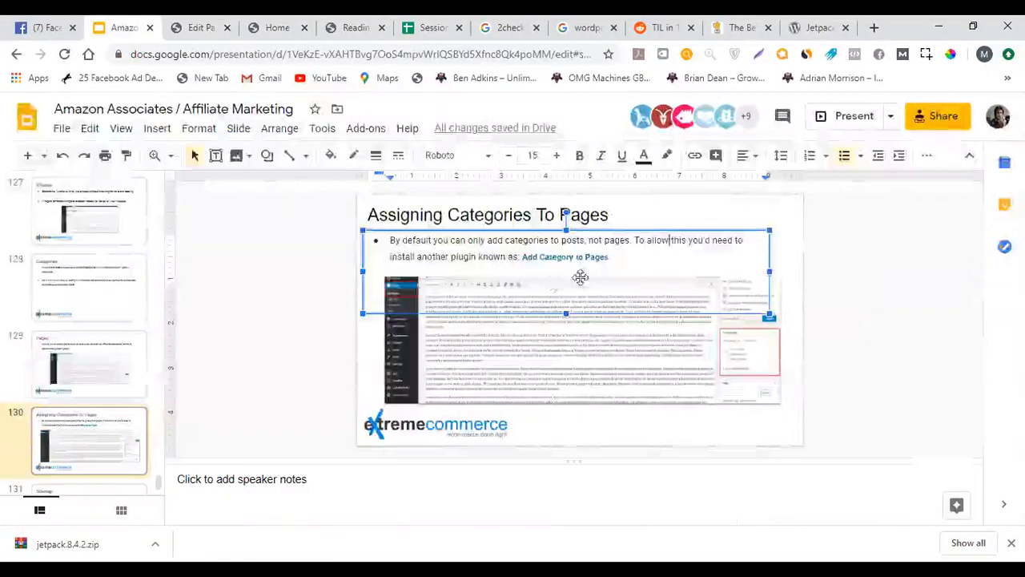
click(521, 256)
drag(522, 257, 613, 256)
key(ctrl+c)
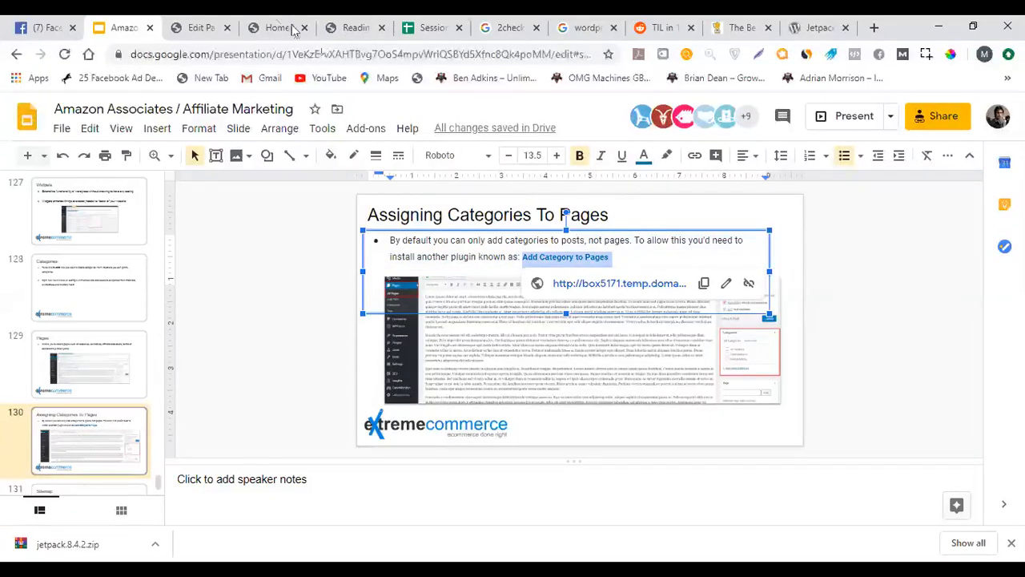
Return to the WordPress page editor and open the Add Plugins page in a new browser tab
click(199, 27)
mouse_move(92, 410)
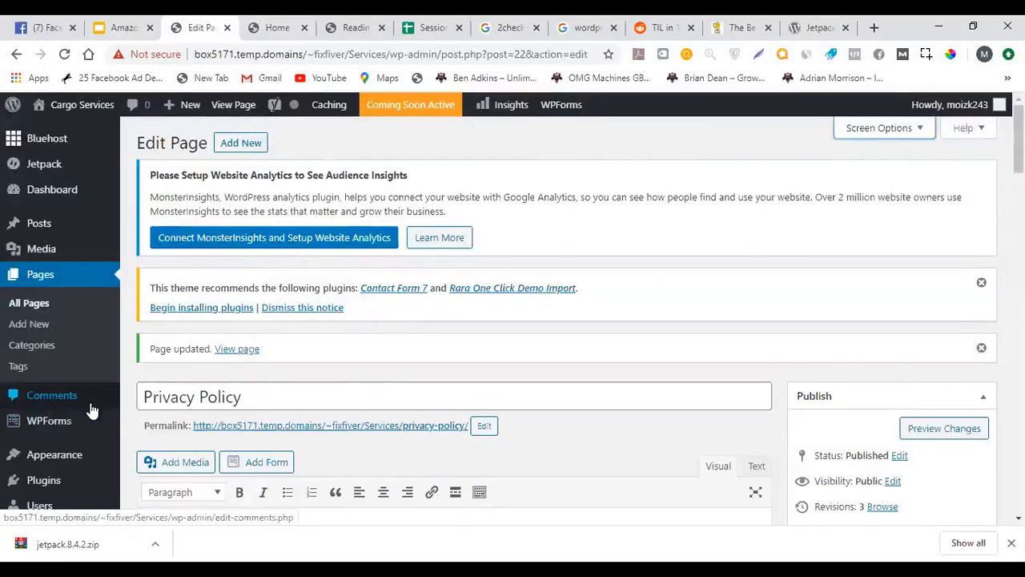
scroll(80, 401, down, 1)
mouse_move(49, 404)
click(148, 428)
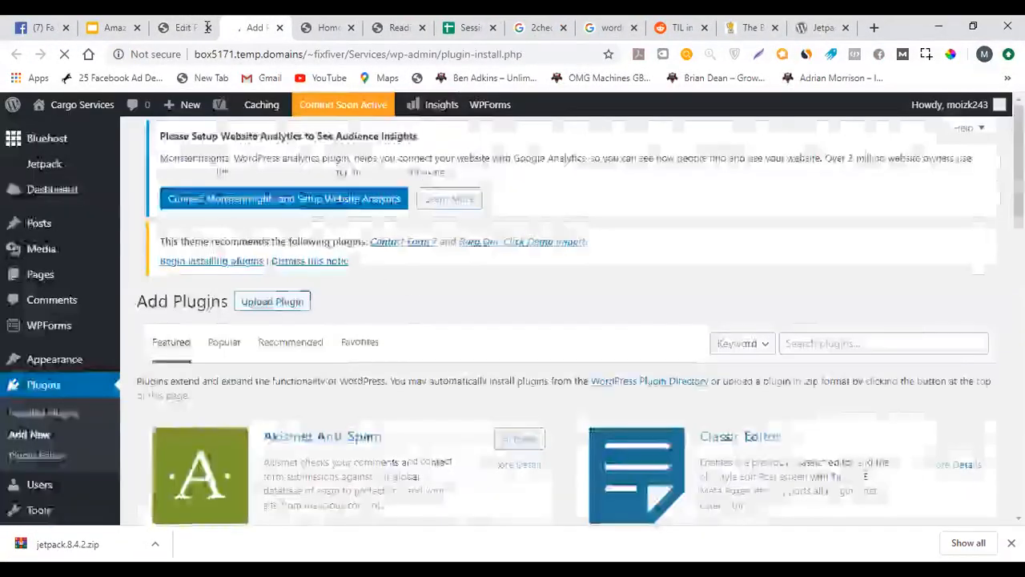
Examine the Categories box in the Privacy Policy page editor and return to the Add Plugins page
click(183, 28)
scroll(894, 393, down, 8)
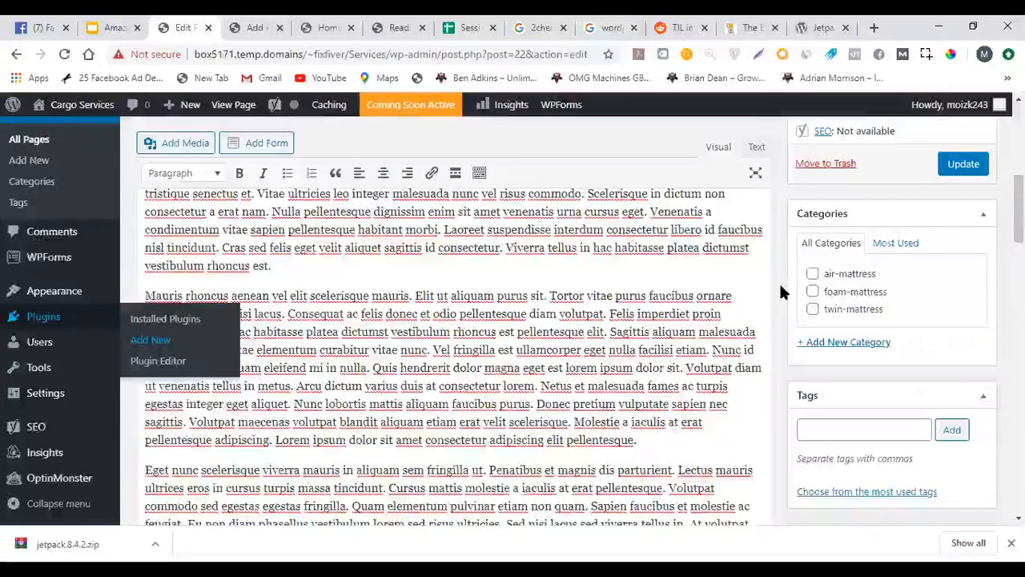
key(ctrl+Tab)
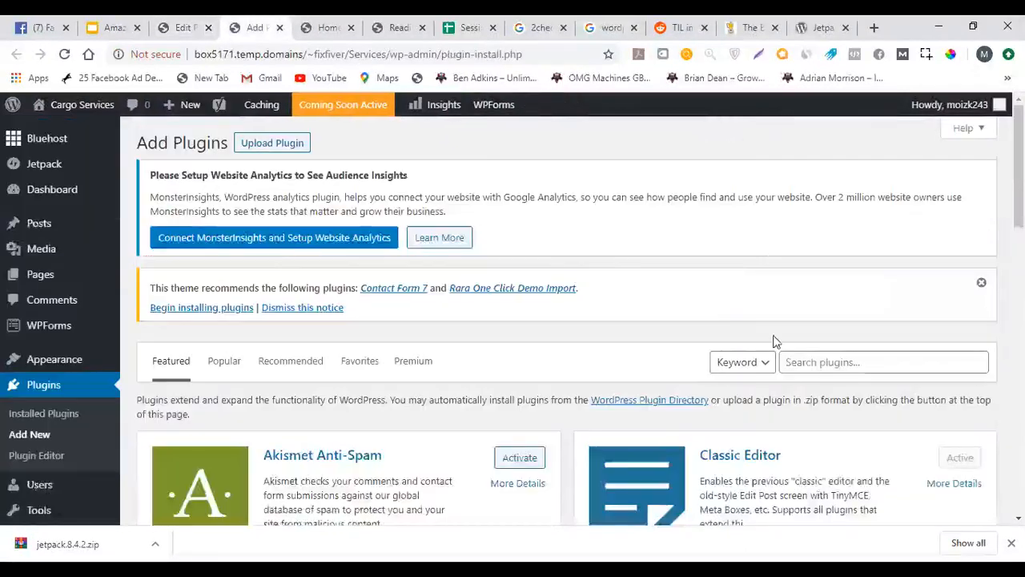
Search the plugins for the copied name "Add Category to Pages" and view the matching plugin's entry
click(825, 359)
key(ctrl+v)
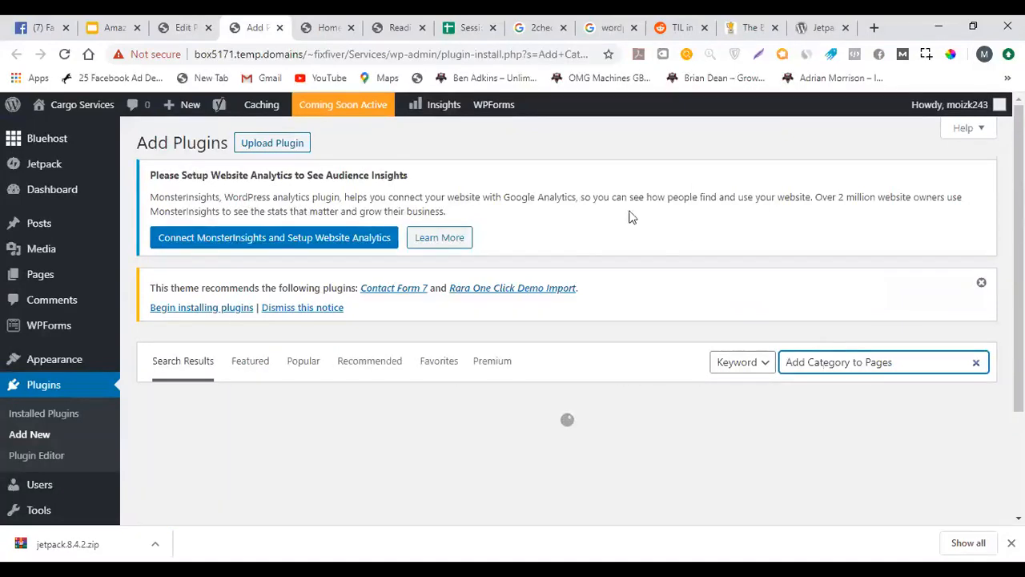
scroll(744, 231, down, 2)
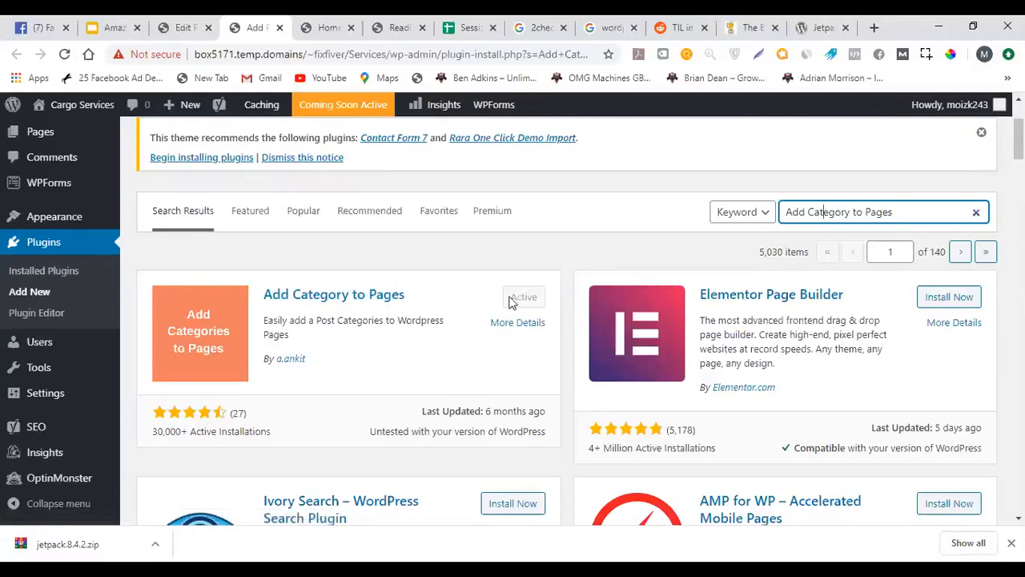
Compare the Privacy Policy page's Categories box with the Add Category to Pages plugin entry
click(184, 28)
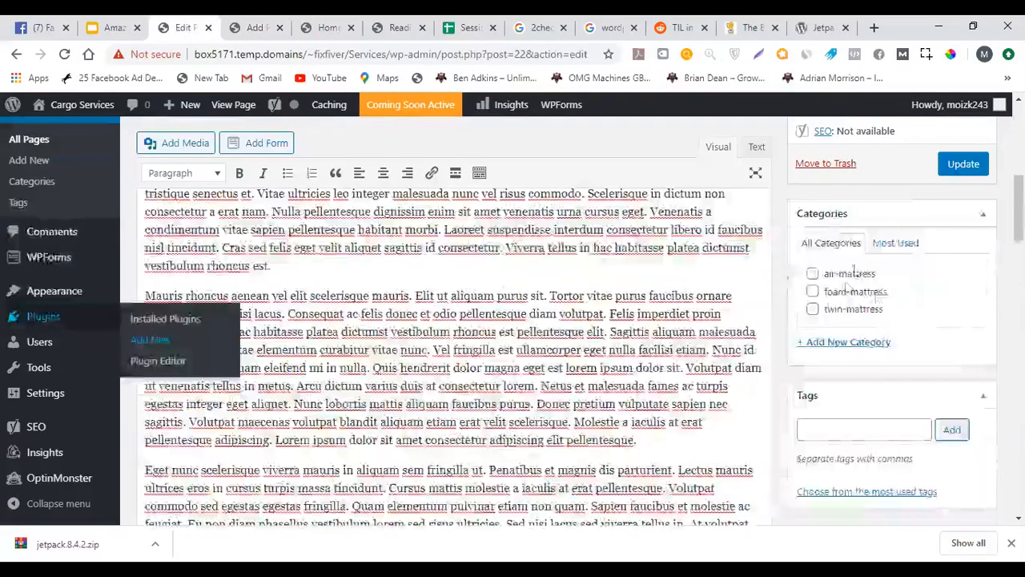
click(256, 27)
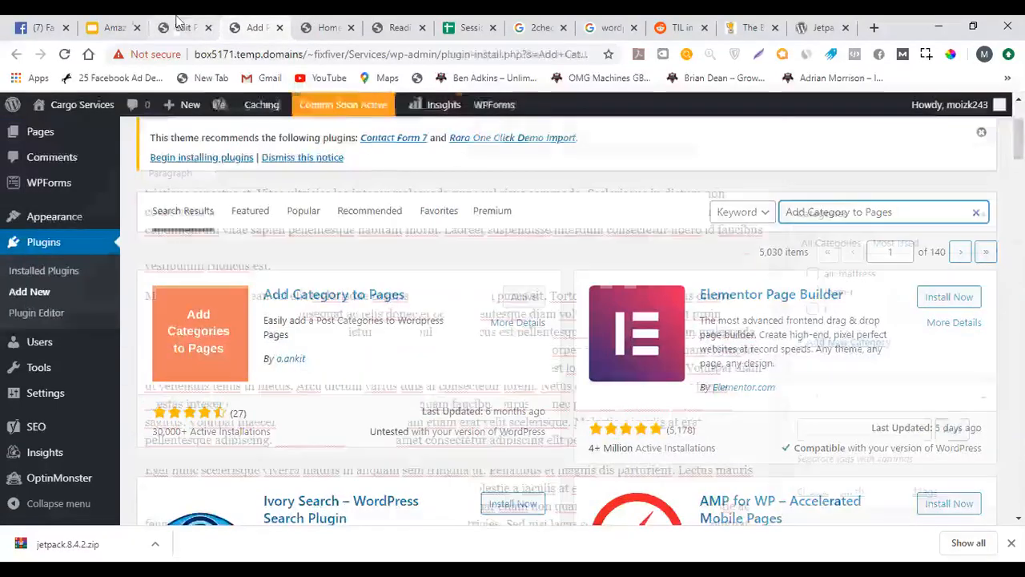
click(184, 27)
Switch to the Google Slides deck, present it up to the Sitemap slide and exit the slideshow
click(112, 27)
click(847, 118)
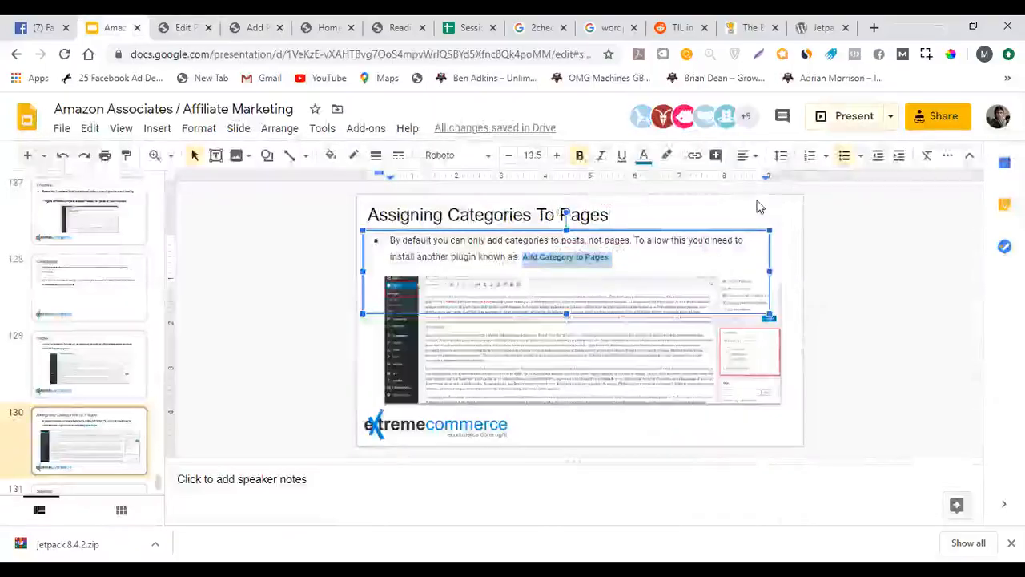
key(Right)
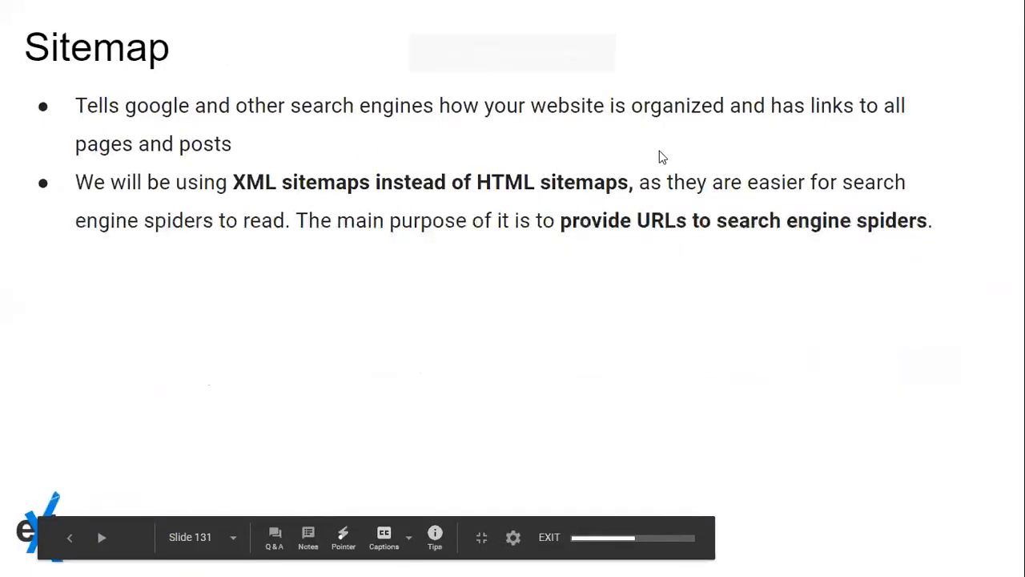
key(Escape)
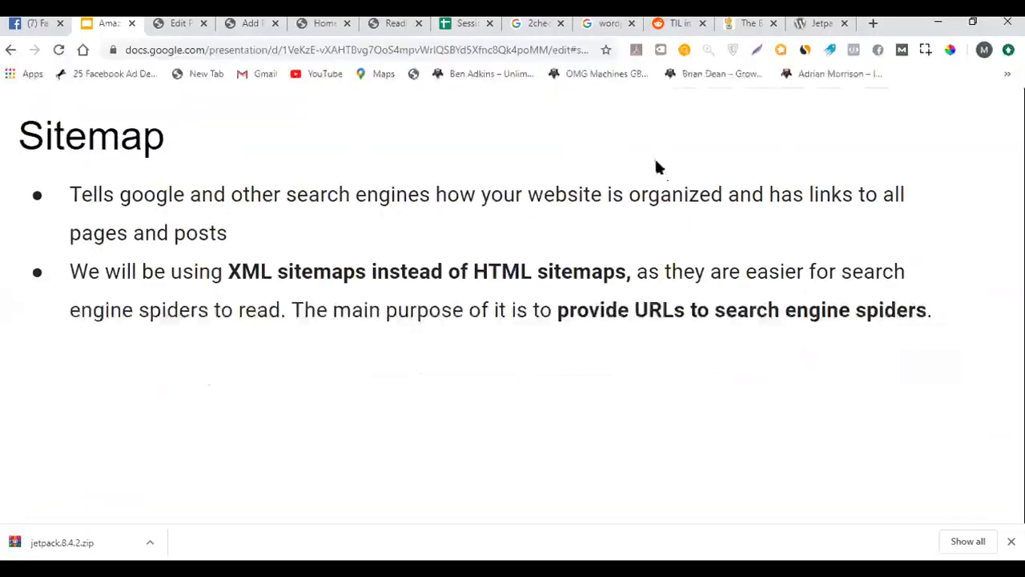